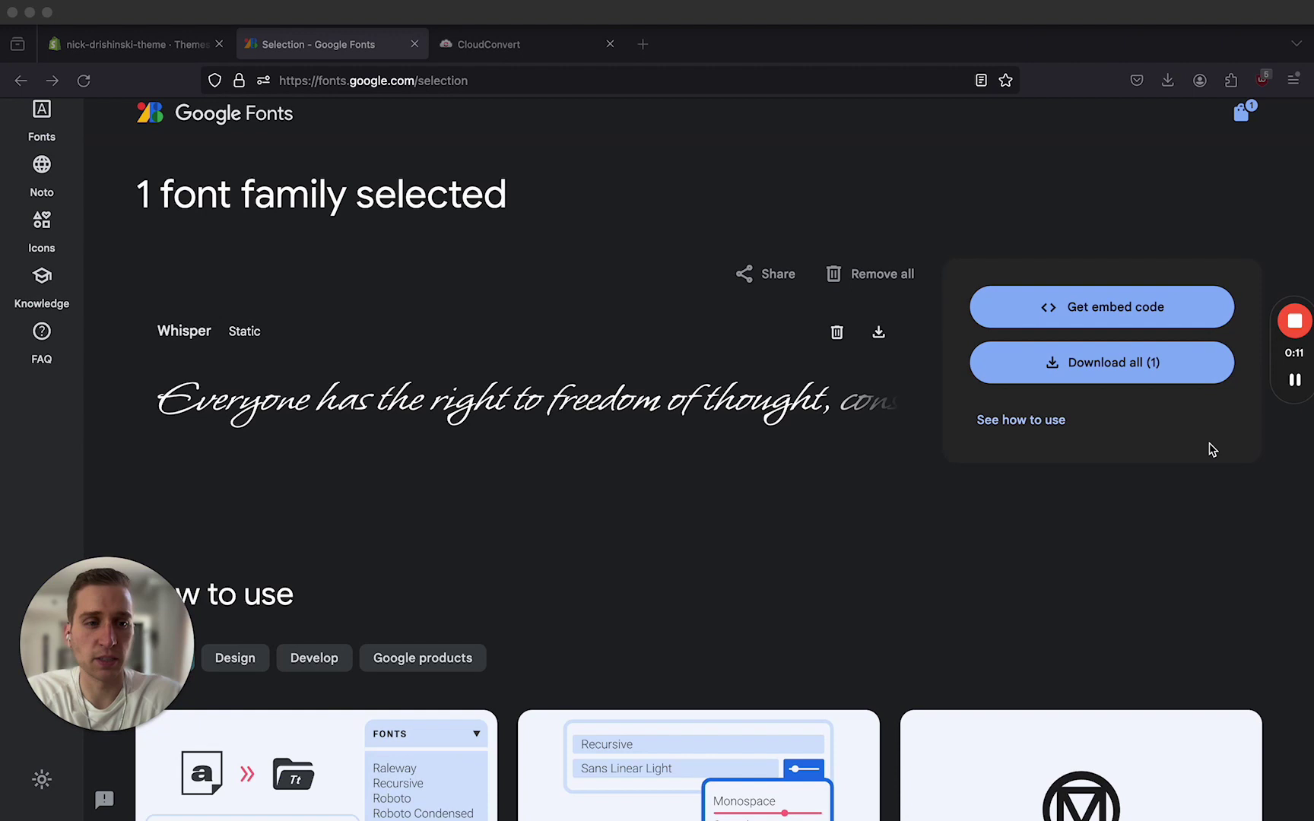
# Step: Show the Whisper embed code with its web link tags and .whisper-regular CSS class
pyautogui.moveTo(1291, 387)
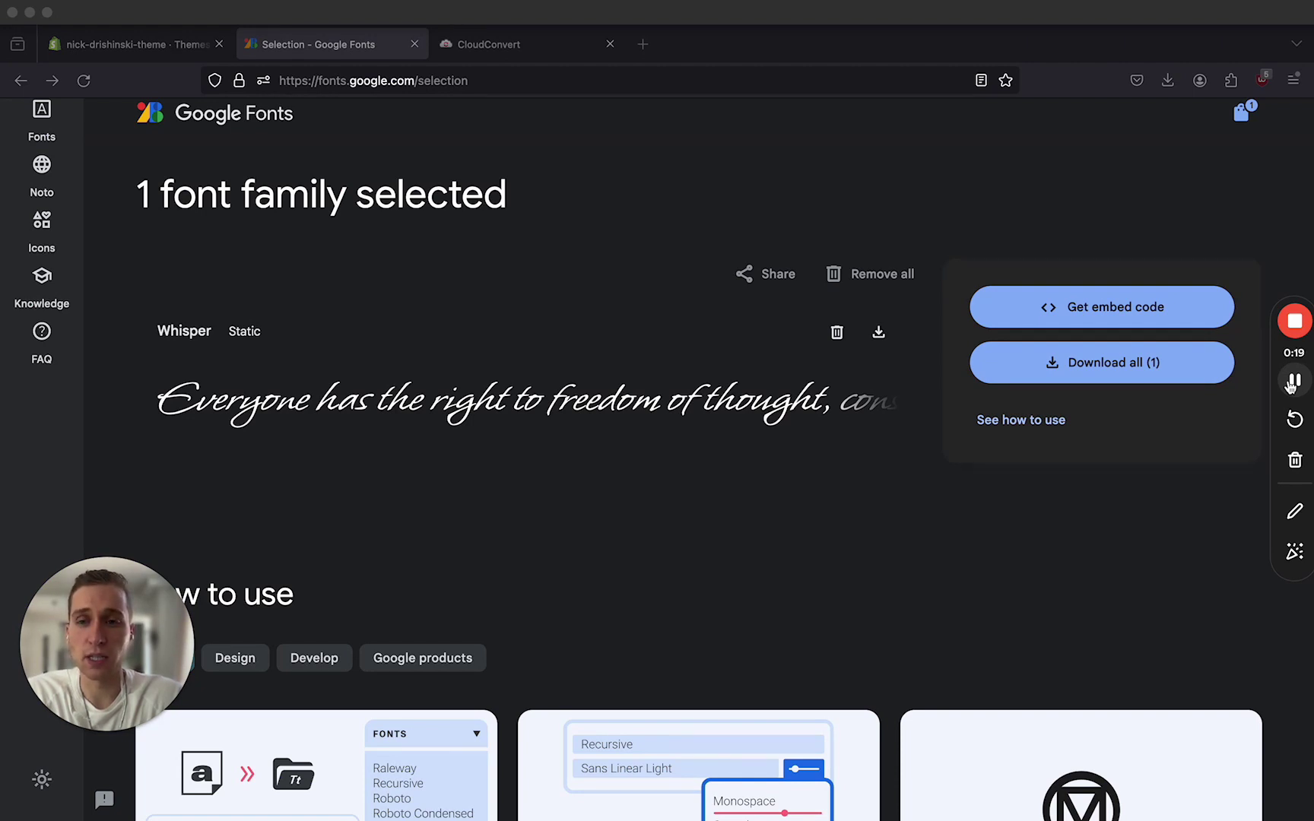
pyautogui.click(1063, 318)
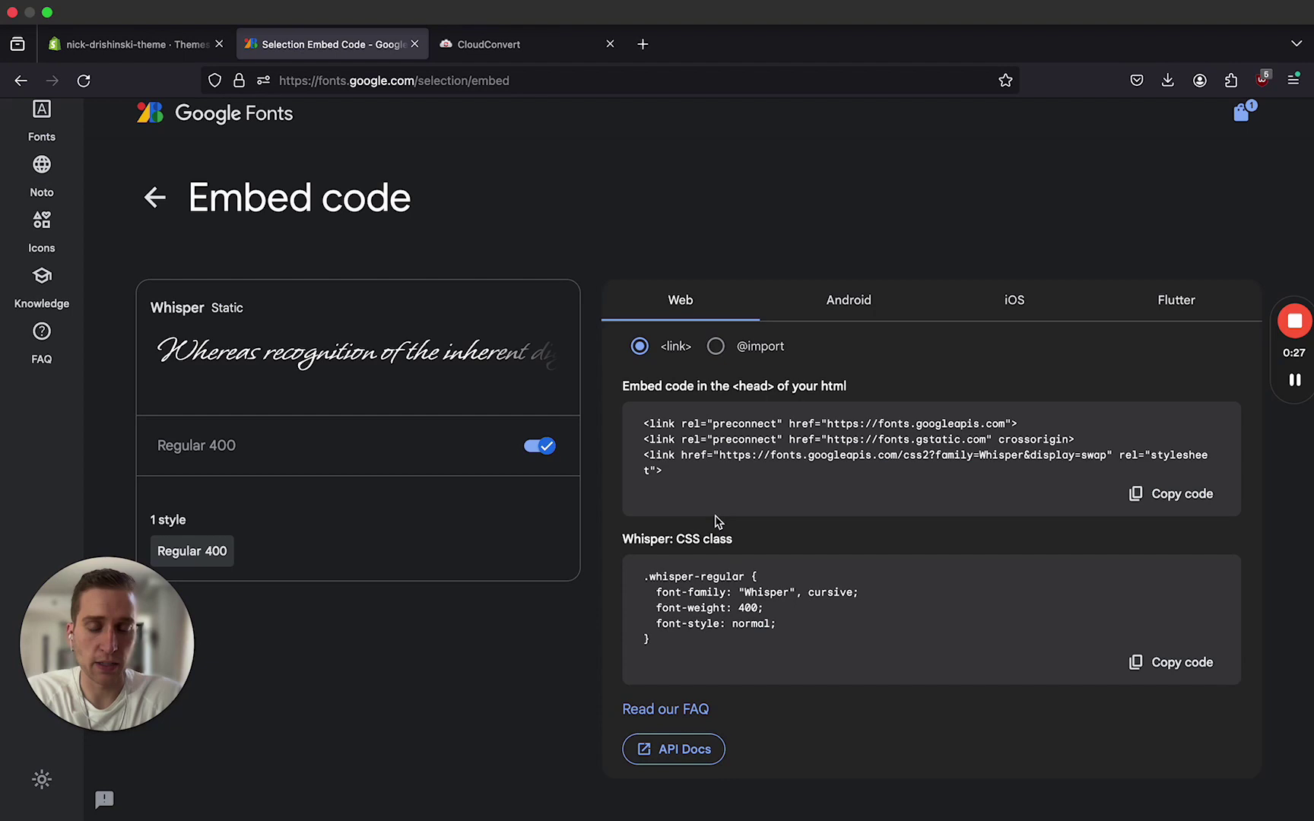
# Step: Copy the three-line Whisper <link> embed code for the page head to the clipboard
pyautogui.moveTo(673, 481); pyautogui.dragTo(638, 432)
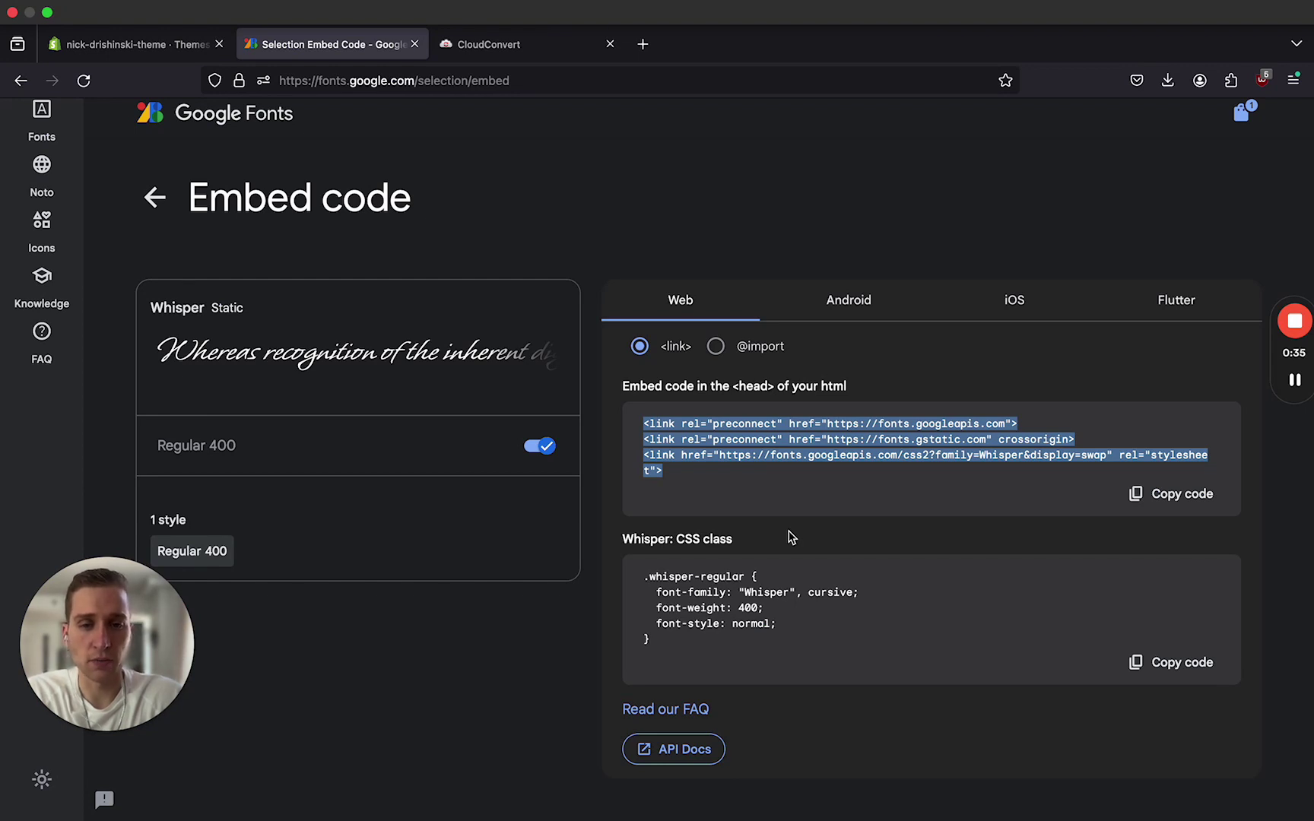
pyautogui.click(1180, 494)
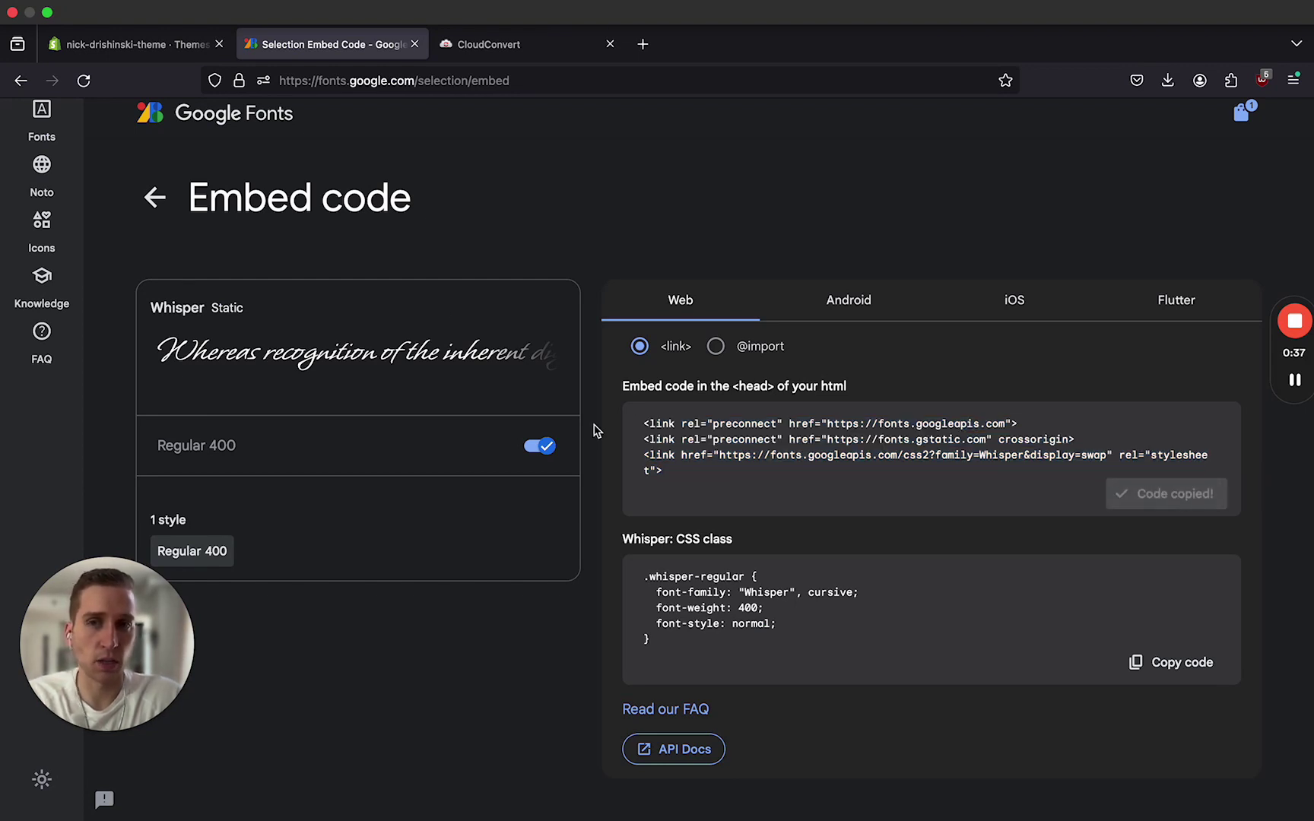
# Step: Open theme.liquid in the Custom Fonts theme's code editor
pyautogui.click(157, 47)
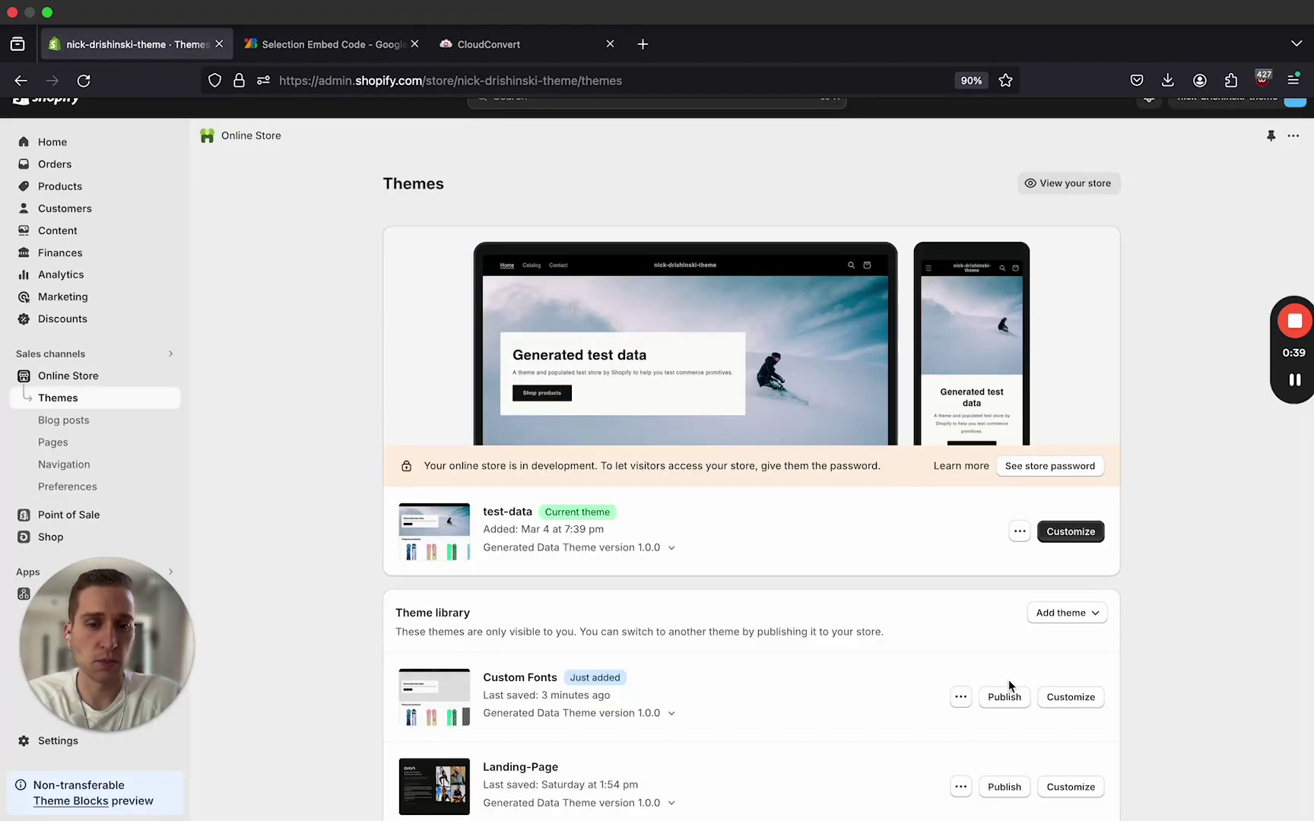
pyautogui.click(960, 697)
pyautogui.click(929, 601)
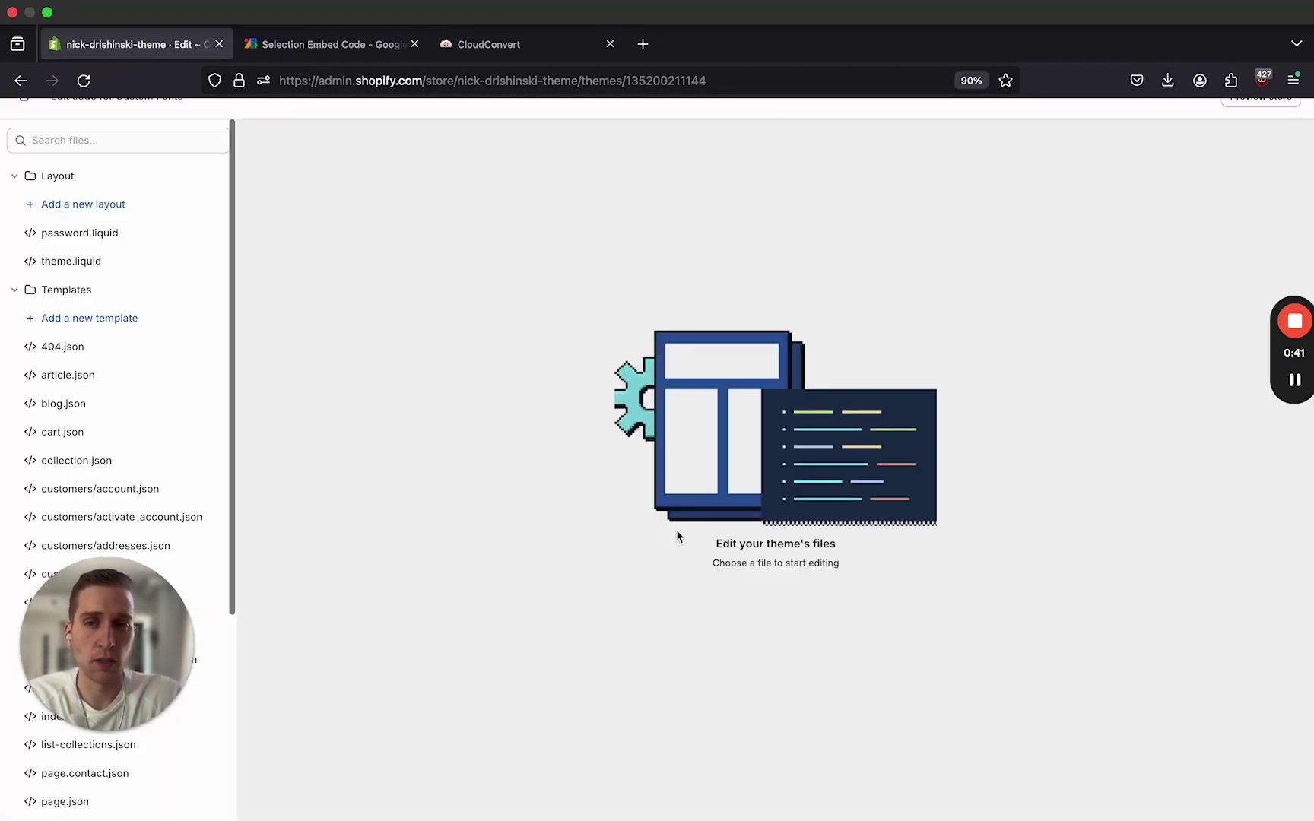
pyautogui.click(77, 269)
# Step: Paste the Whisper link tags after line 9 in <head>, indent them, and save
pyautogui.click(365, 252)
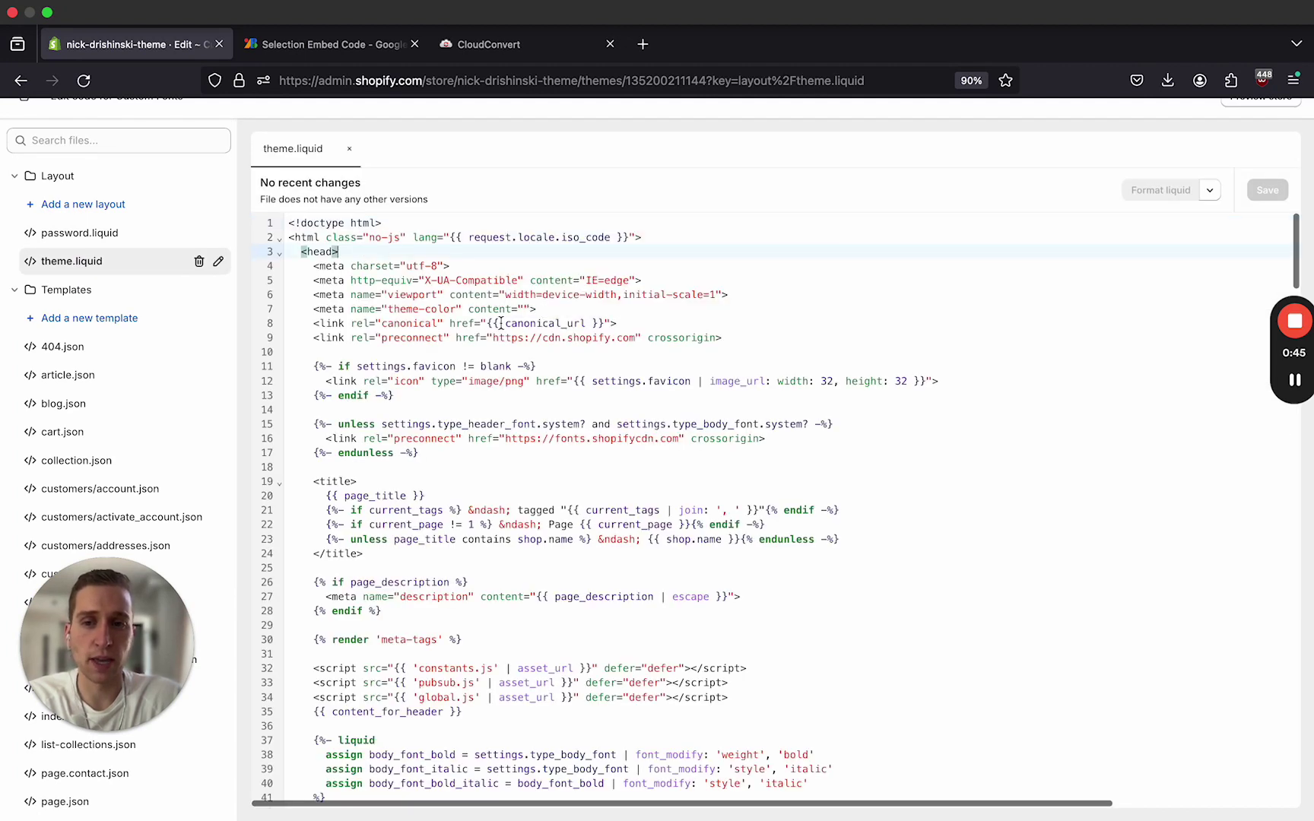
pyautogui.click(722, 338)
pyautogui.press('Return')
pyautogui.press('super+v')
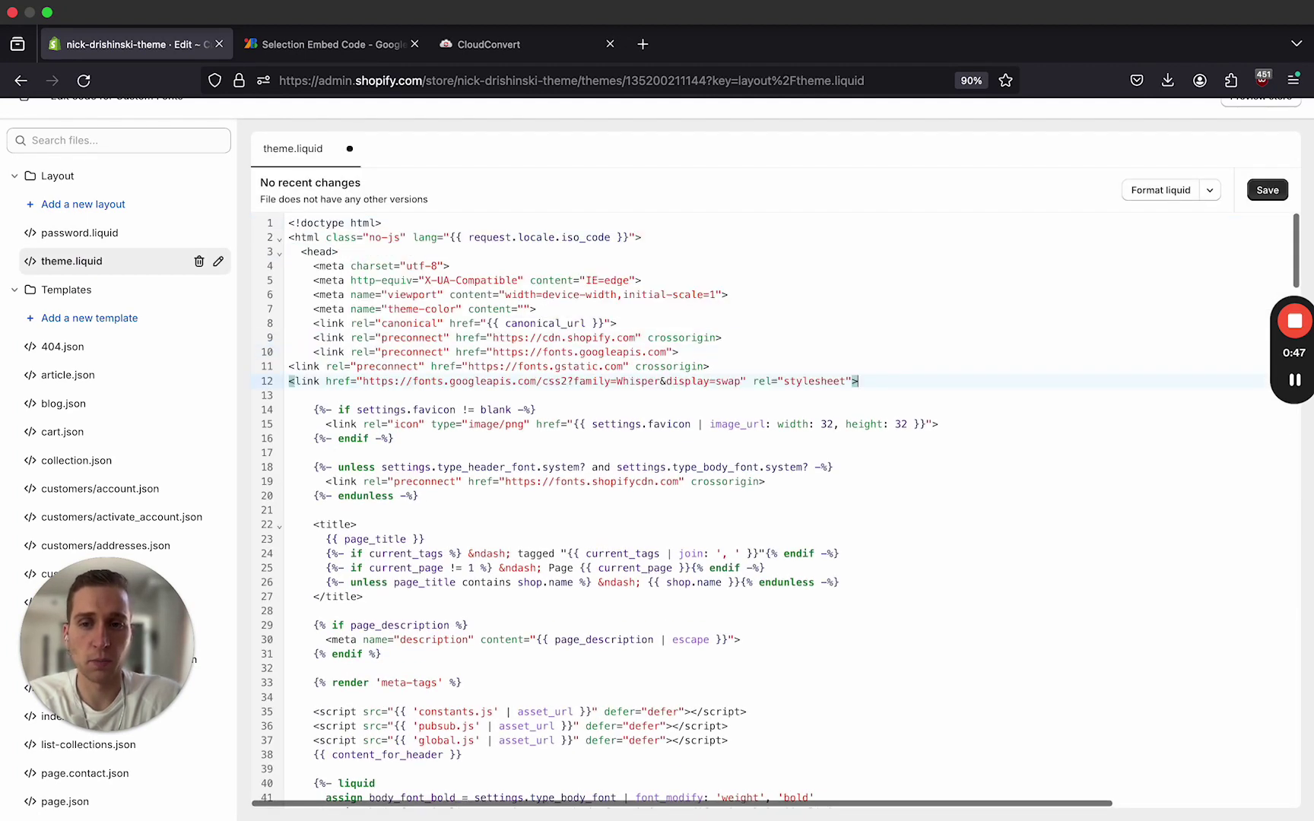
pyautogui.moveTo(581, 386); pyautogui.dragTo(554, 367)
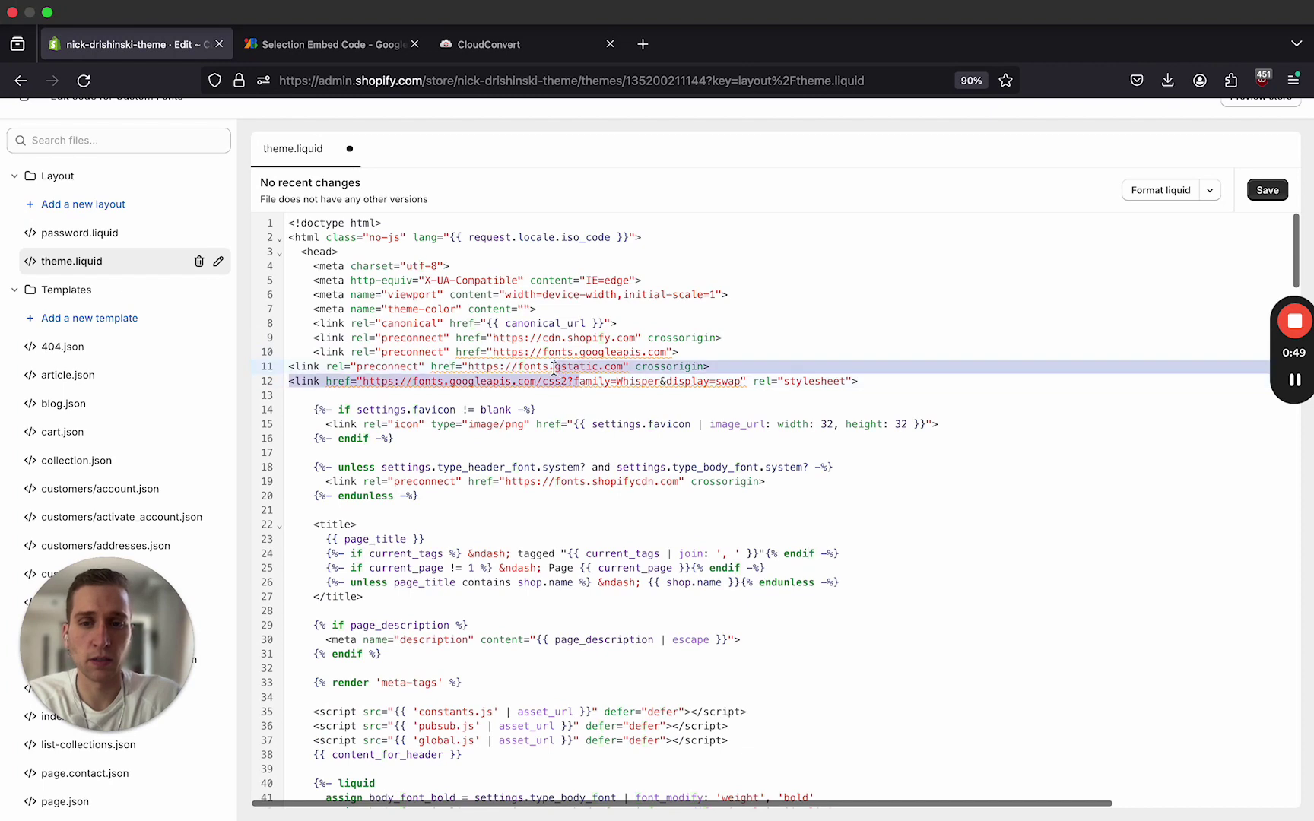
pyautogui.press('Tab')
pyautogui.press('Tab')
pyautogui.press('super+s')
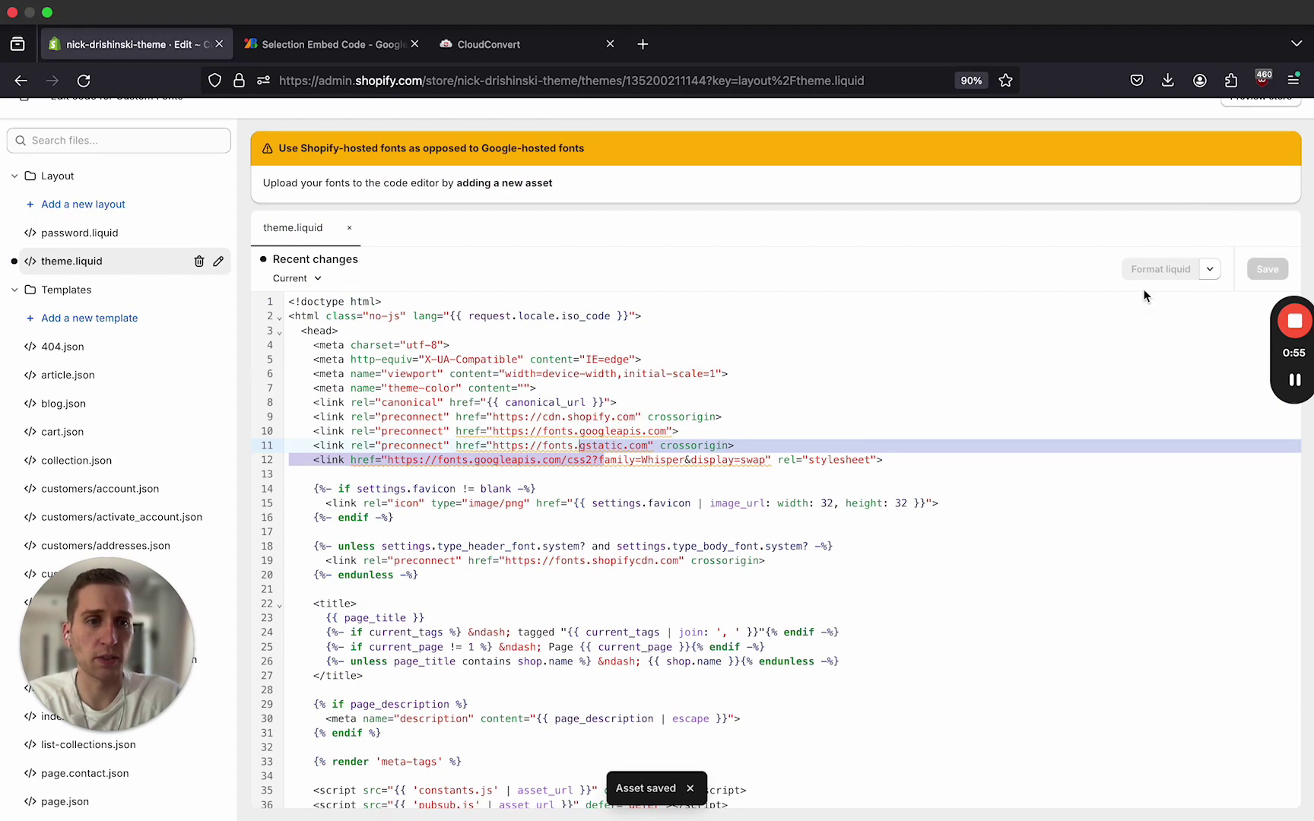
pyautogui.moveTo(1295, 321)
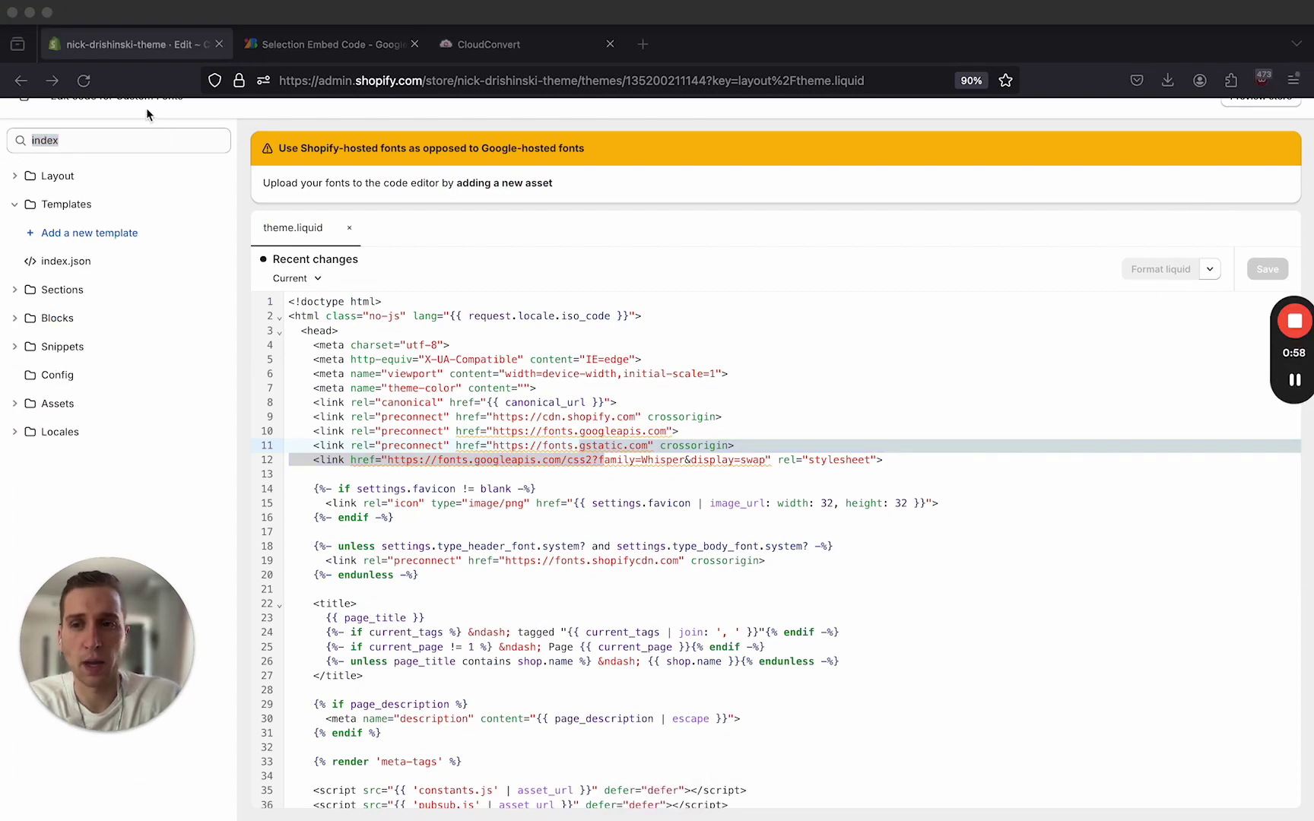
# Step: Find and open image-banner.liquid, scrolling down to the heading <h2> on line 115
pyautogui.click(135, 140)
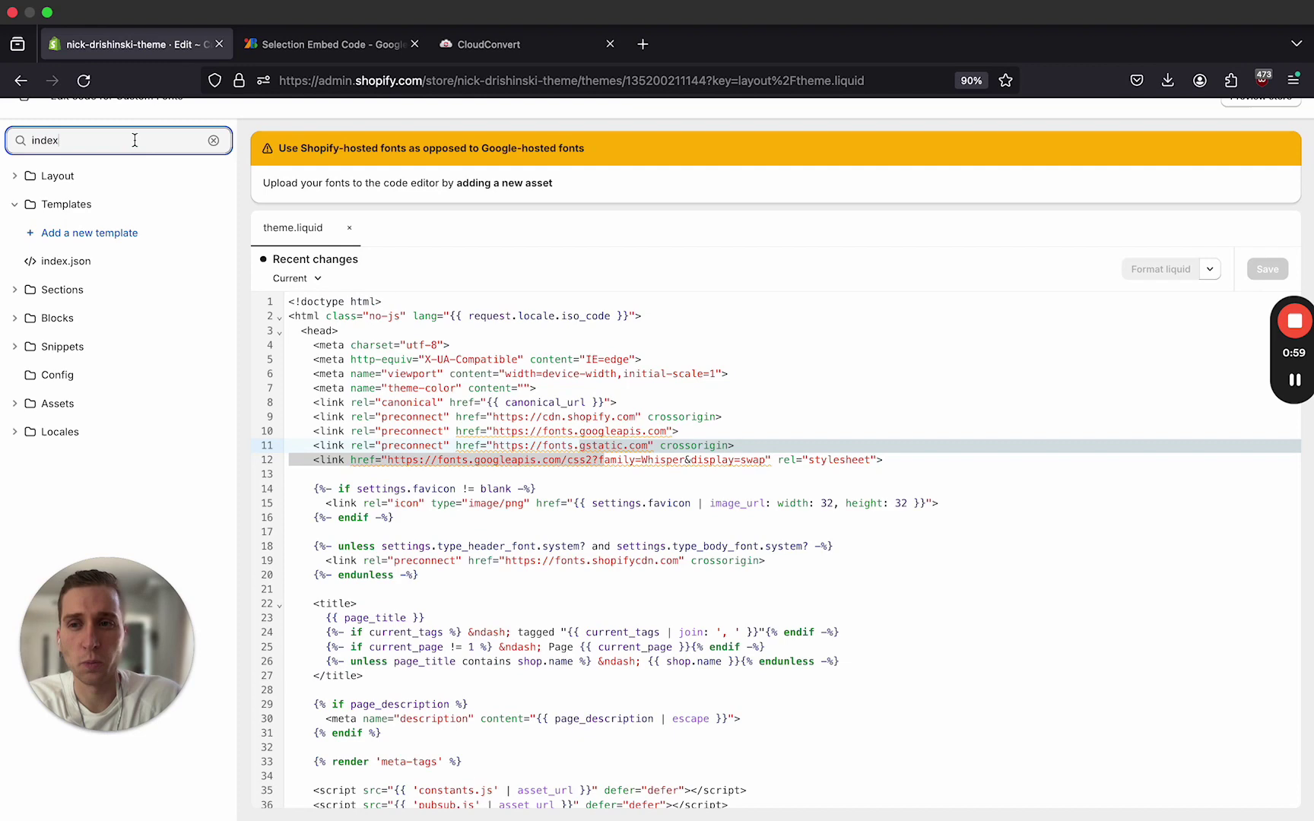
pyautogui.press('super+a')
pyautogui.write('image-bann')
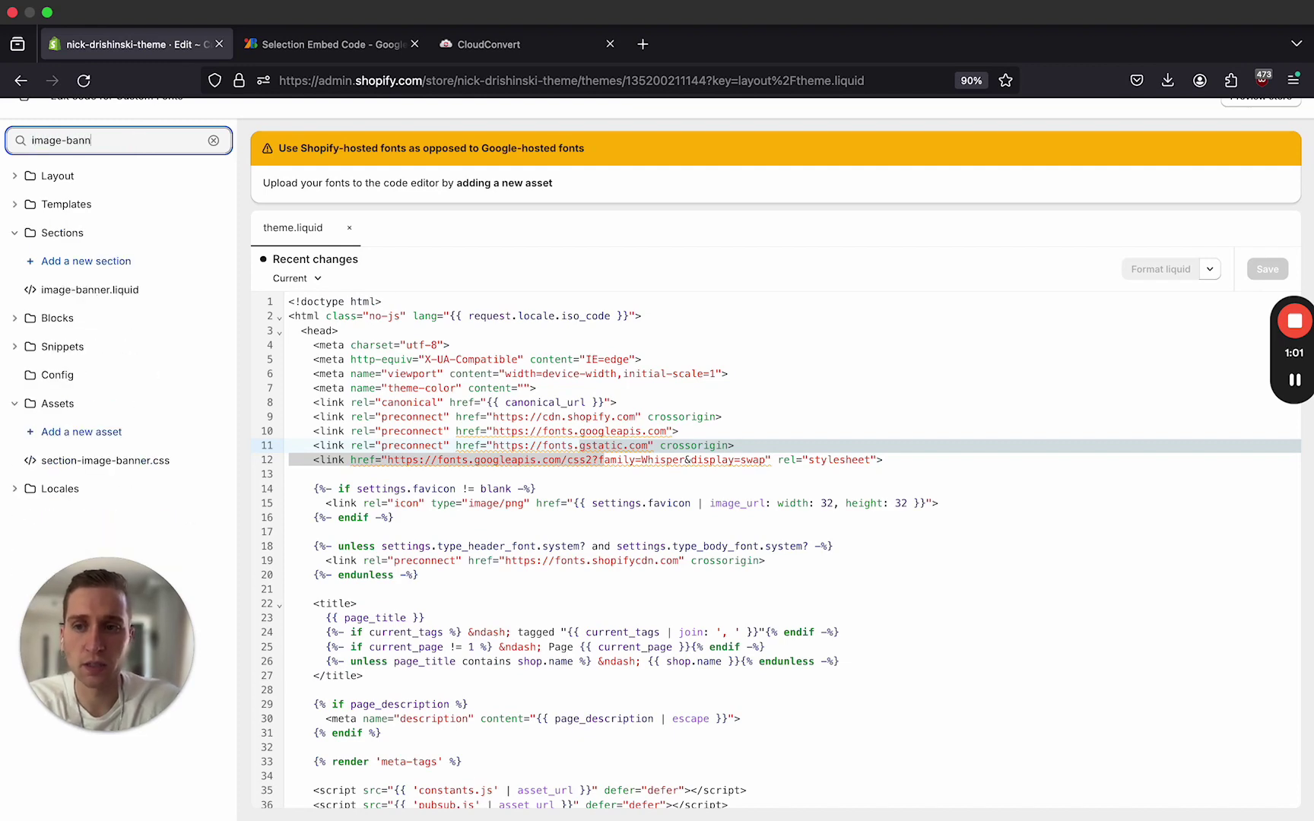
pyautogui.click(103, 289)
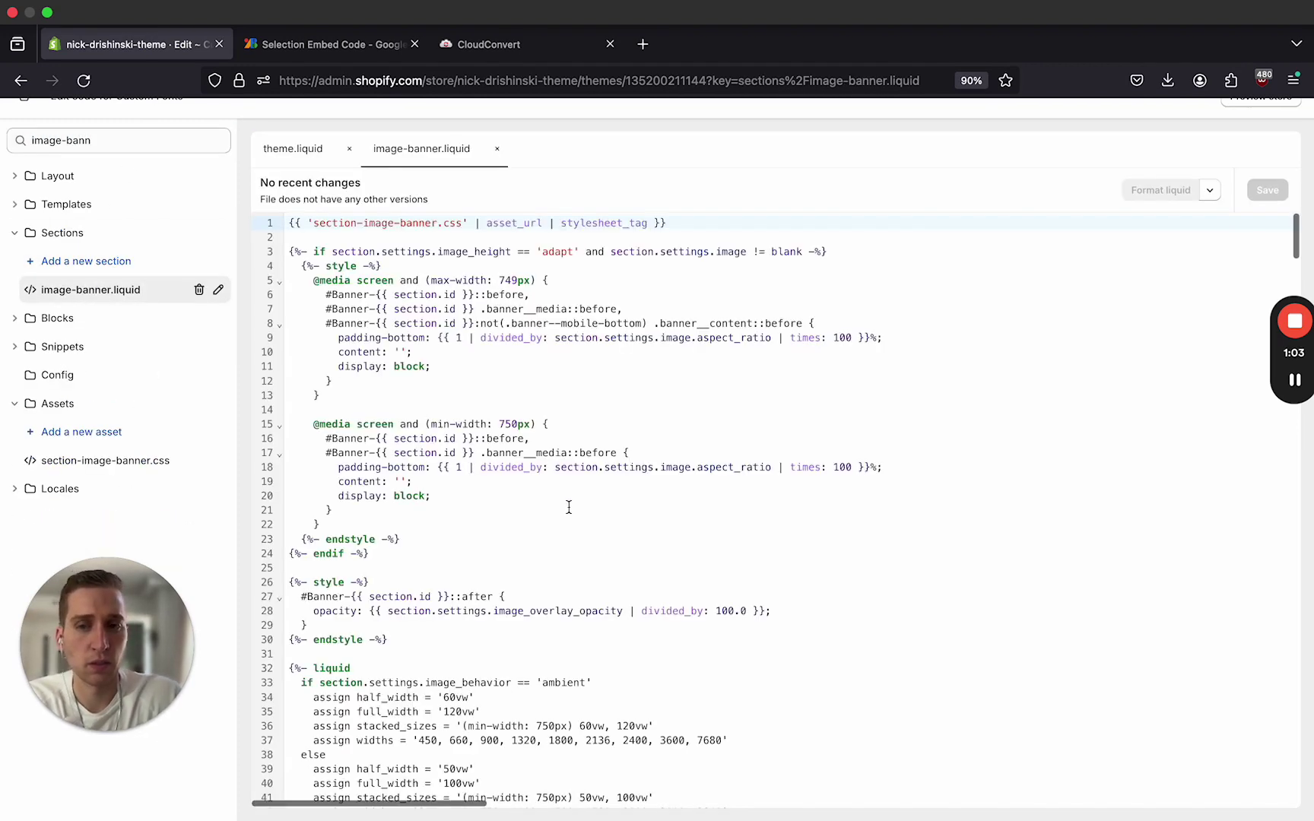
pyautogui.scroll(-15, 569, 507)
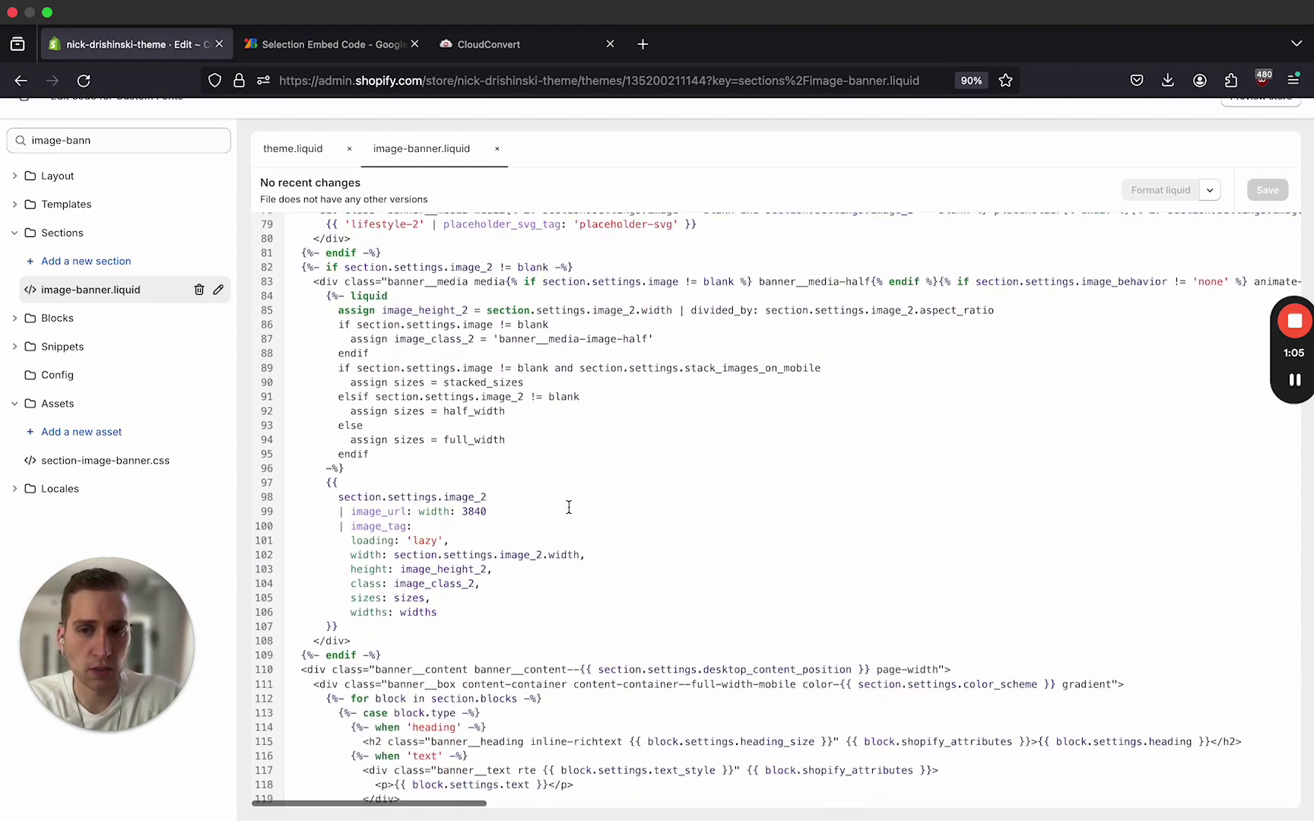
pyautogui.scroll(-5, 569, 508)
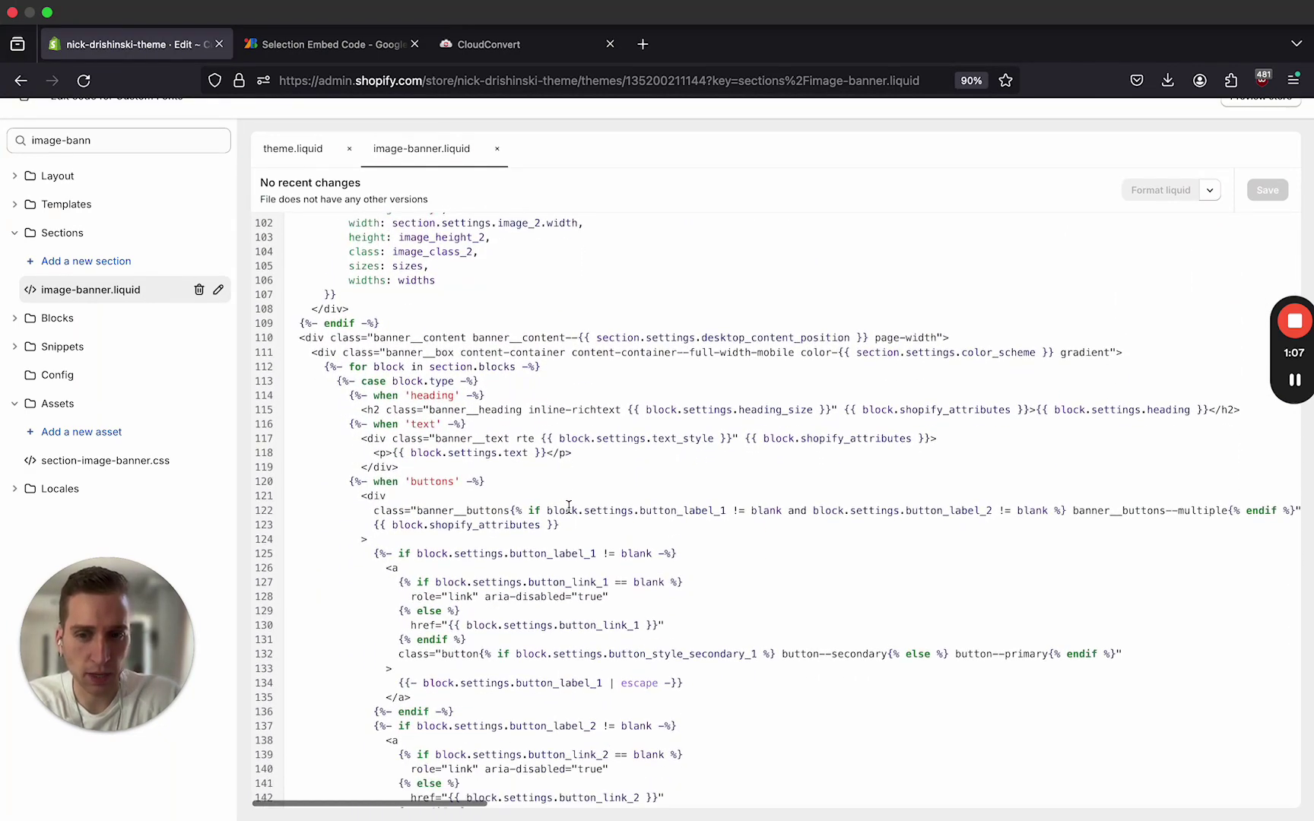
pyautogui.scroll(-2, 569, 507)
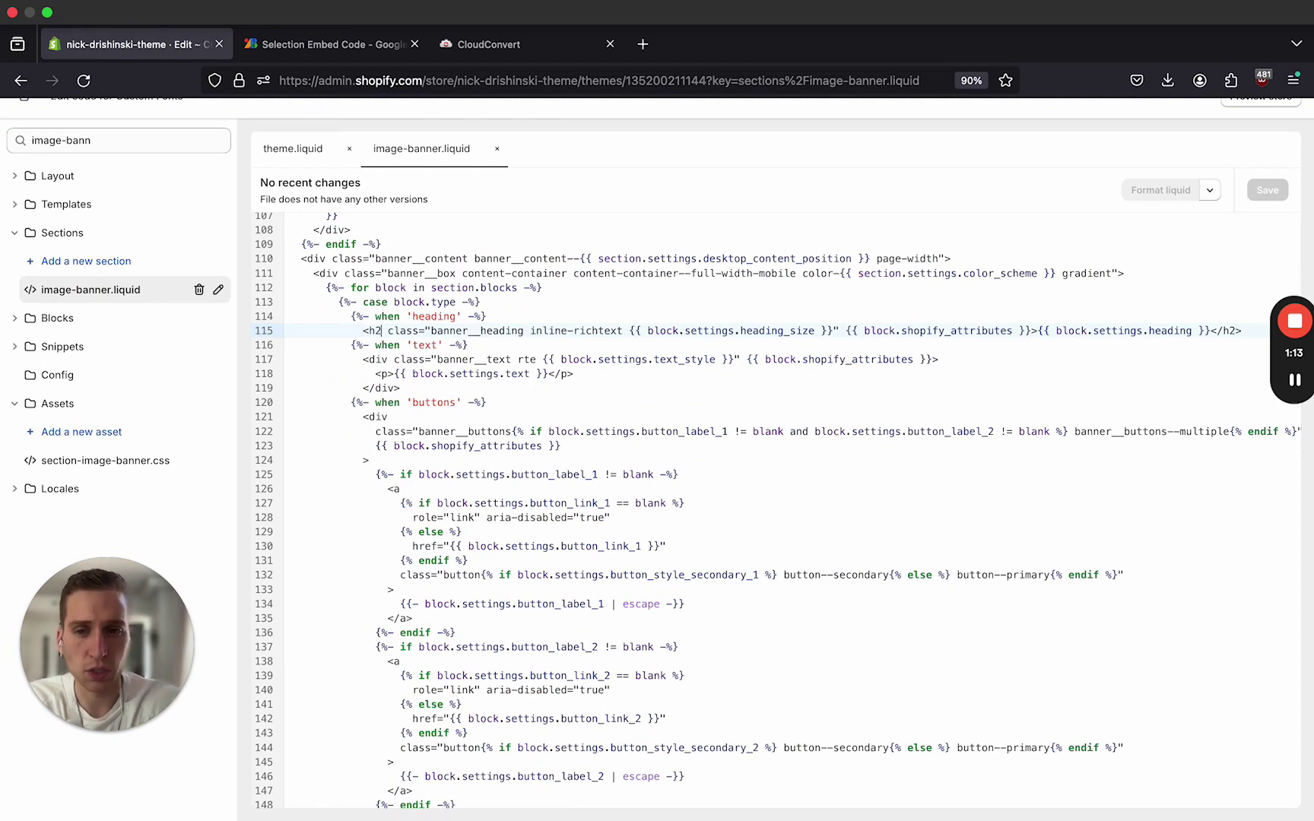
# Step: Add style="font-family: Whisper;" to the <h2> heading and save image-banner.liquid
pyautogui.write('style')
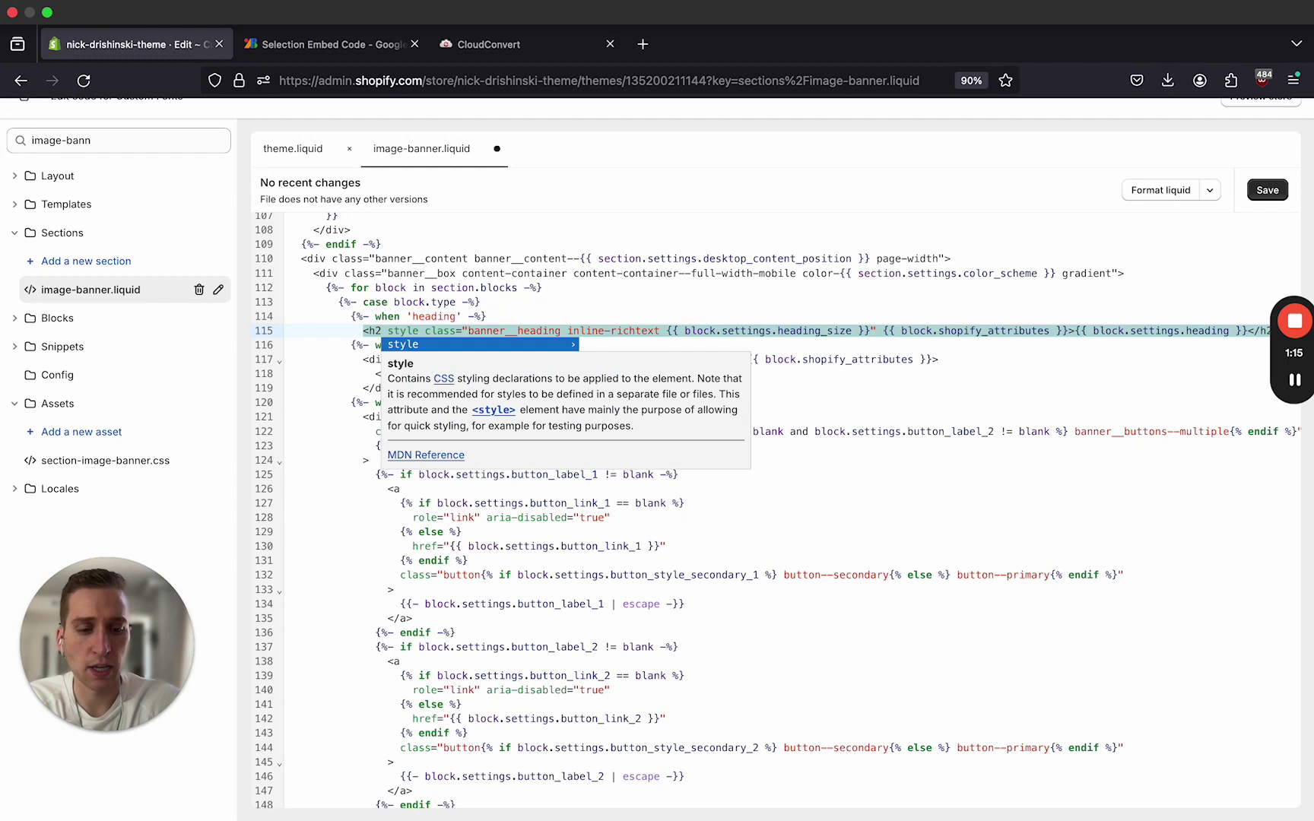
pyautogui.press('Return')
pyautogui.write('font-')
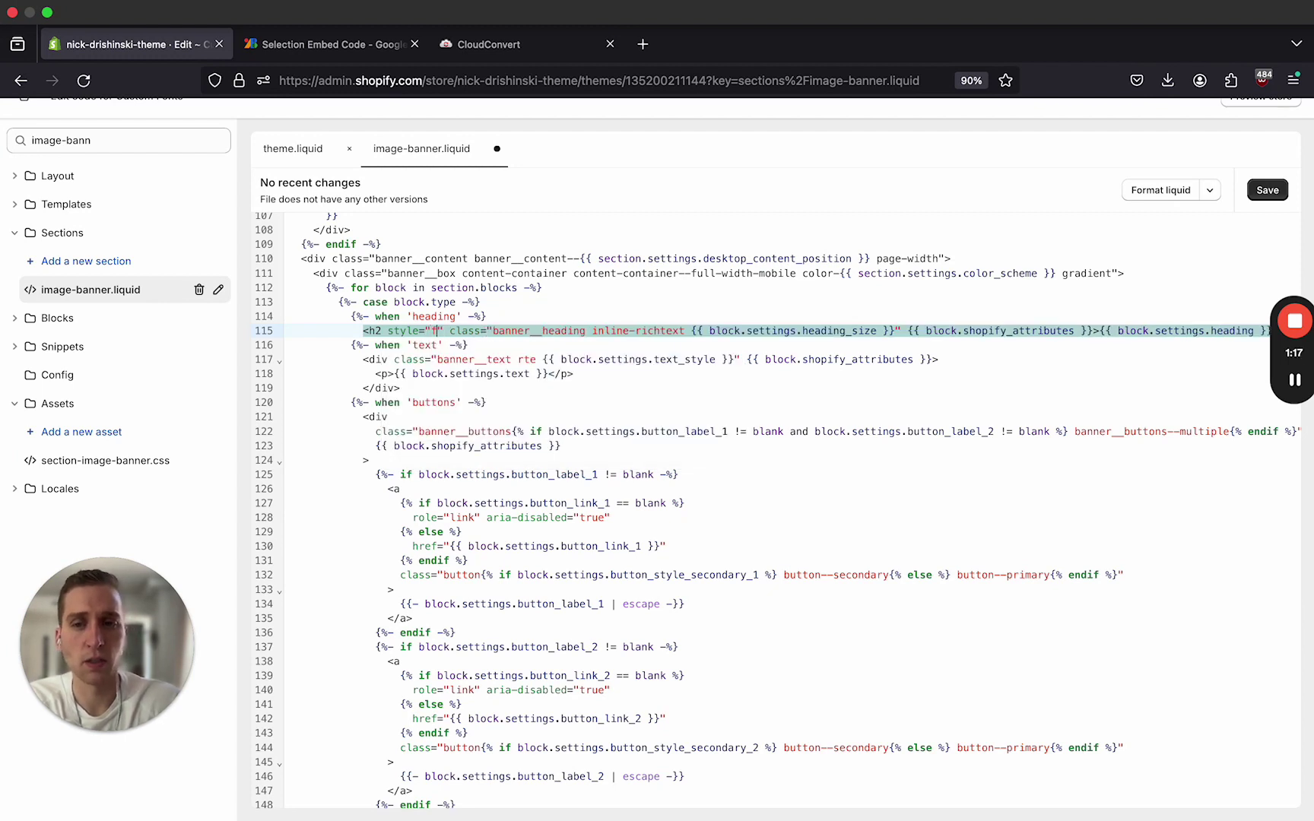
pyautogui.write('family:')
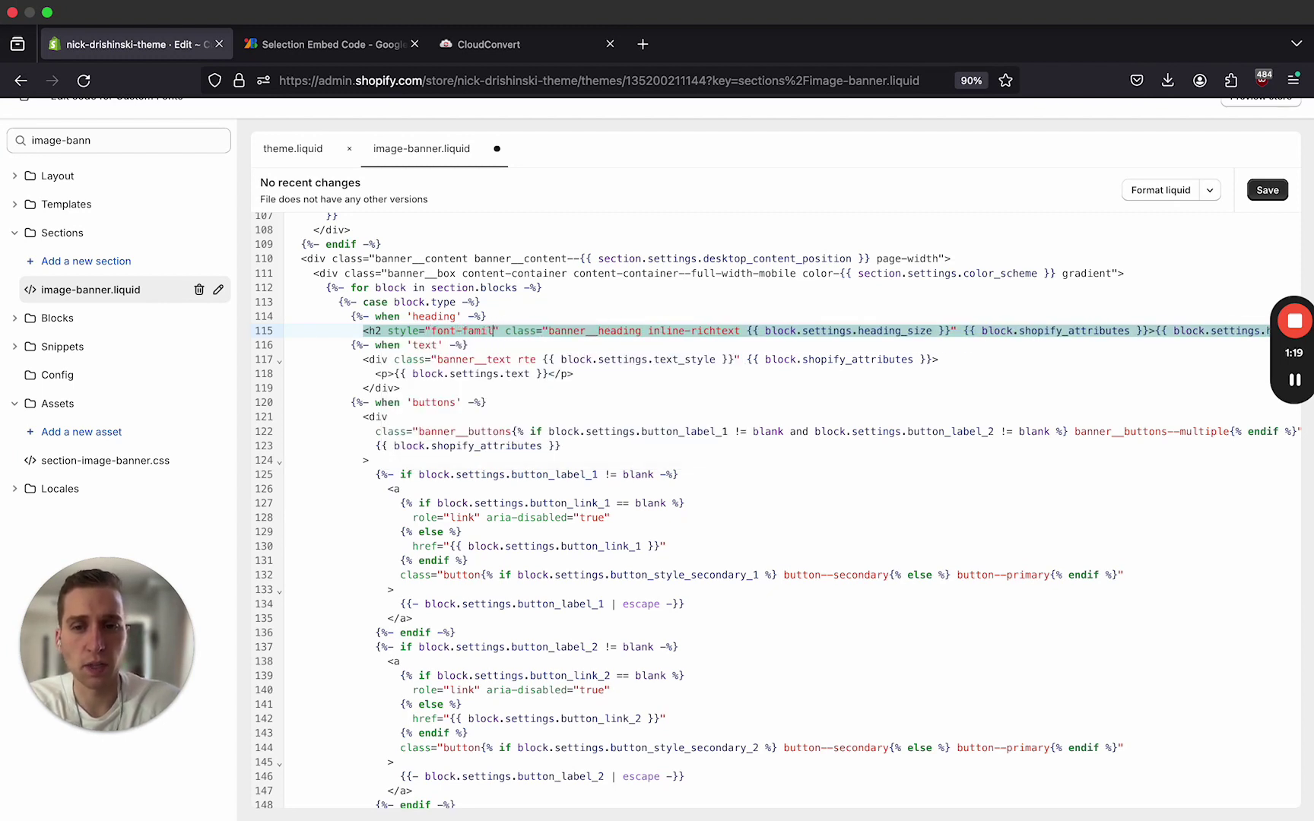
pyautogui.click(379, 48)
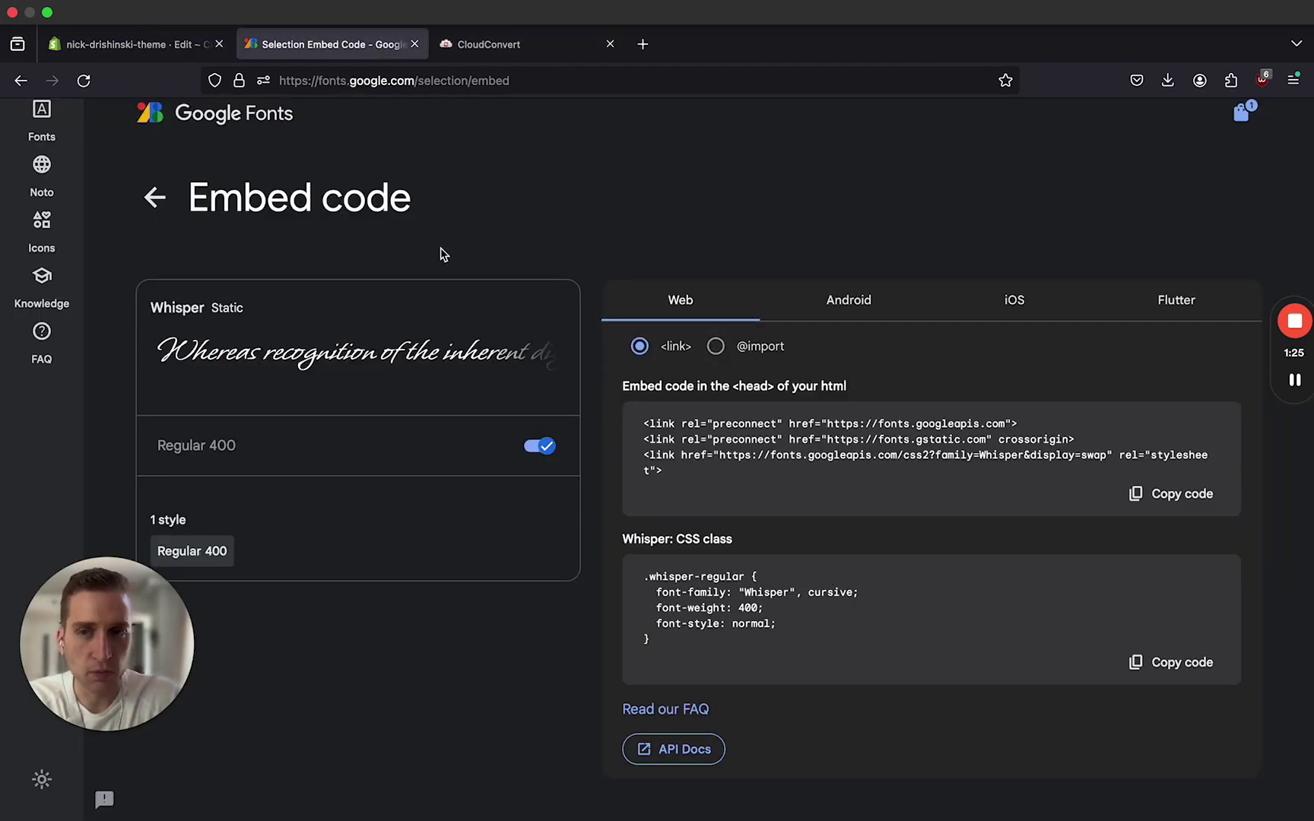
pyautogui.click(163, 53)
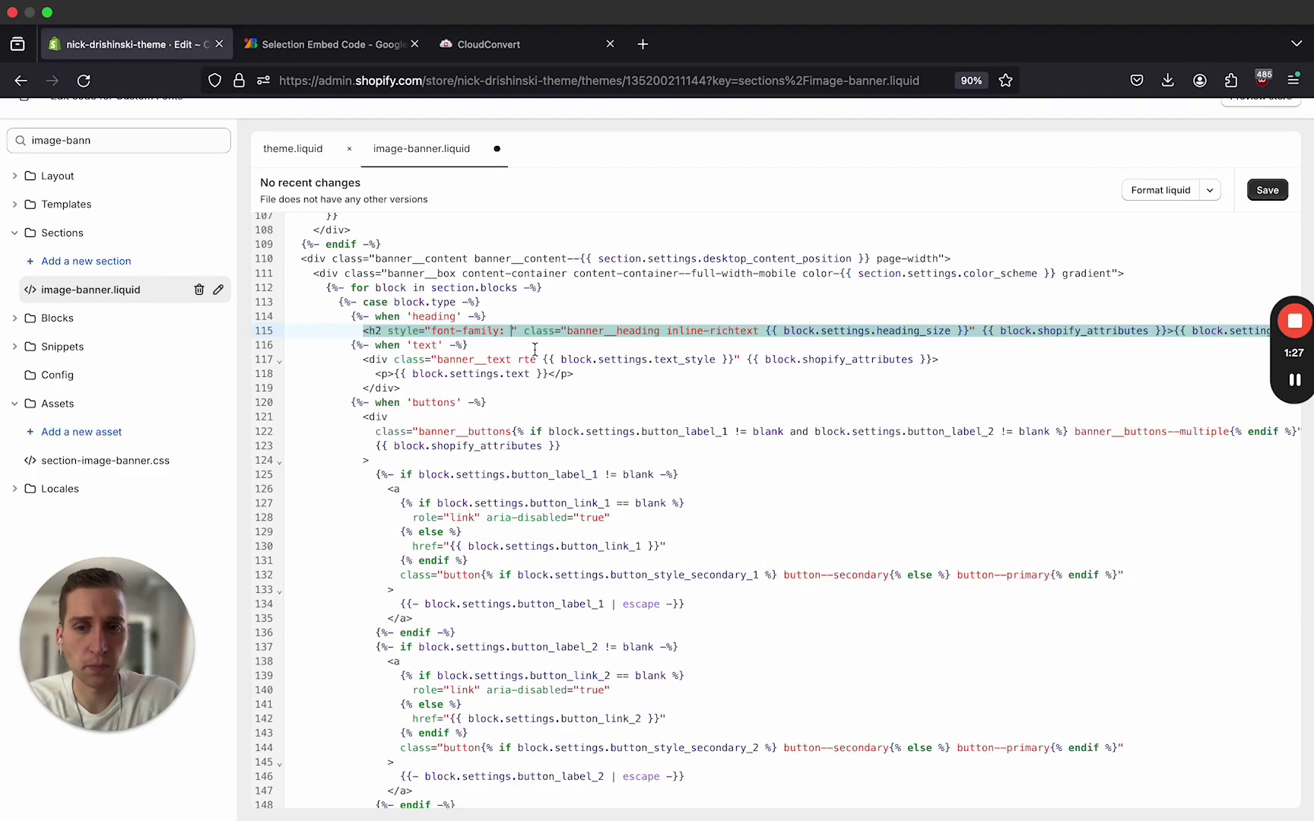
pyautogui.write('Whisper;')
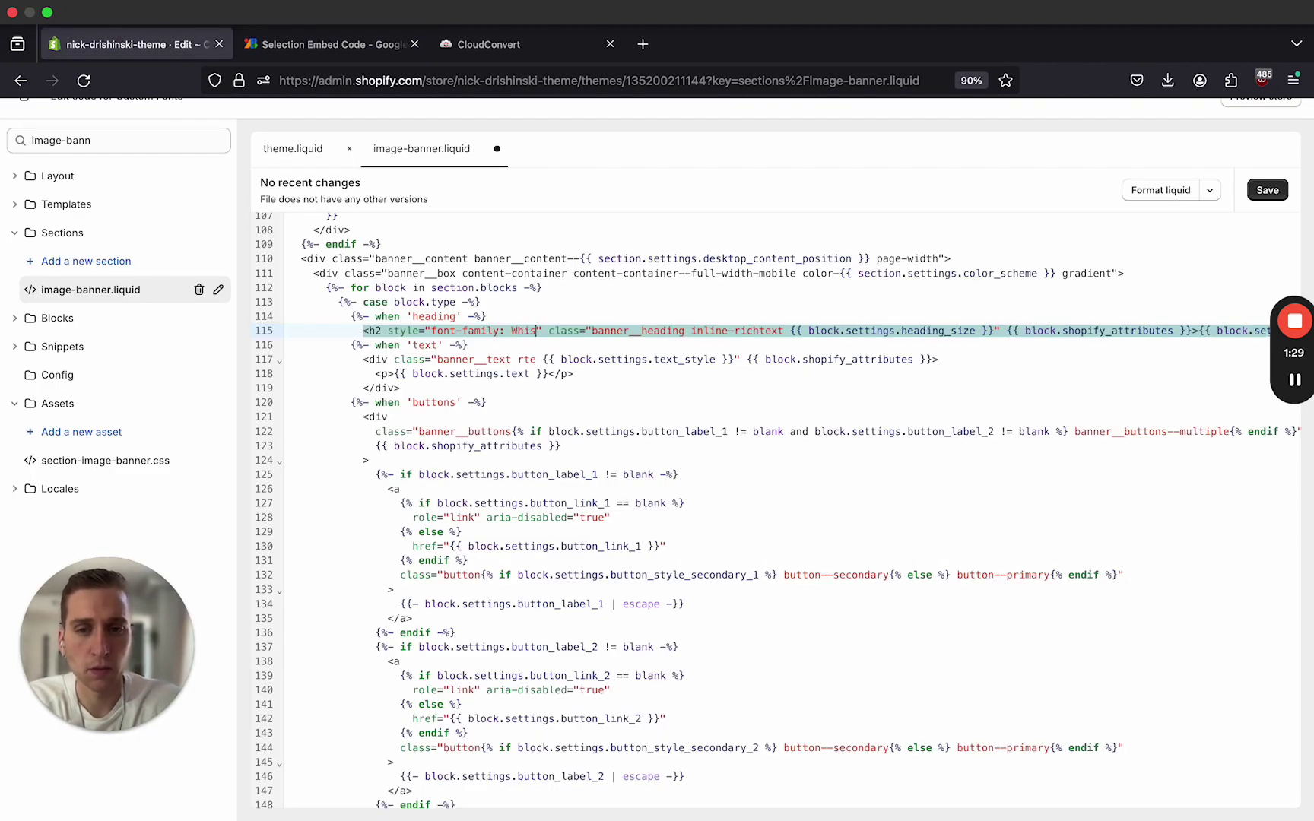
pyautogui.press('super+s')
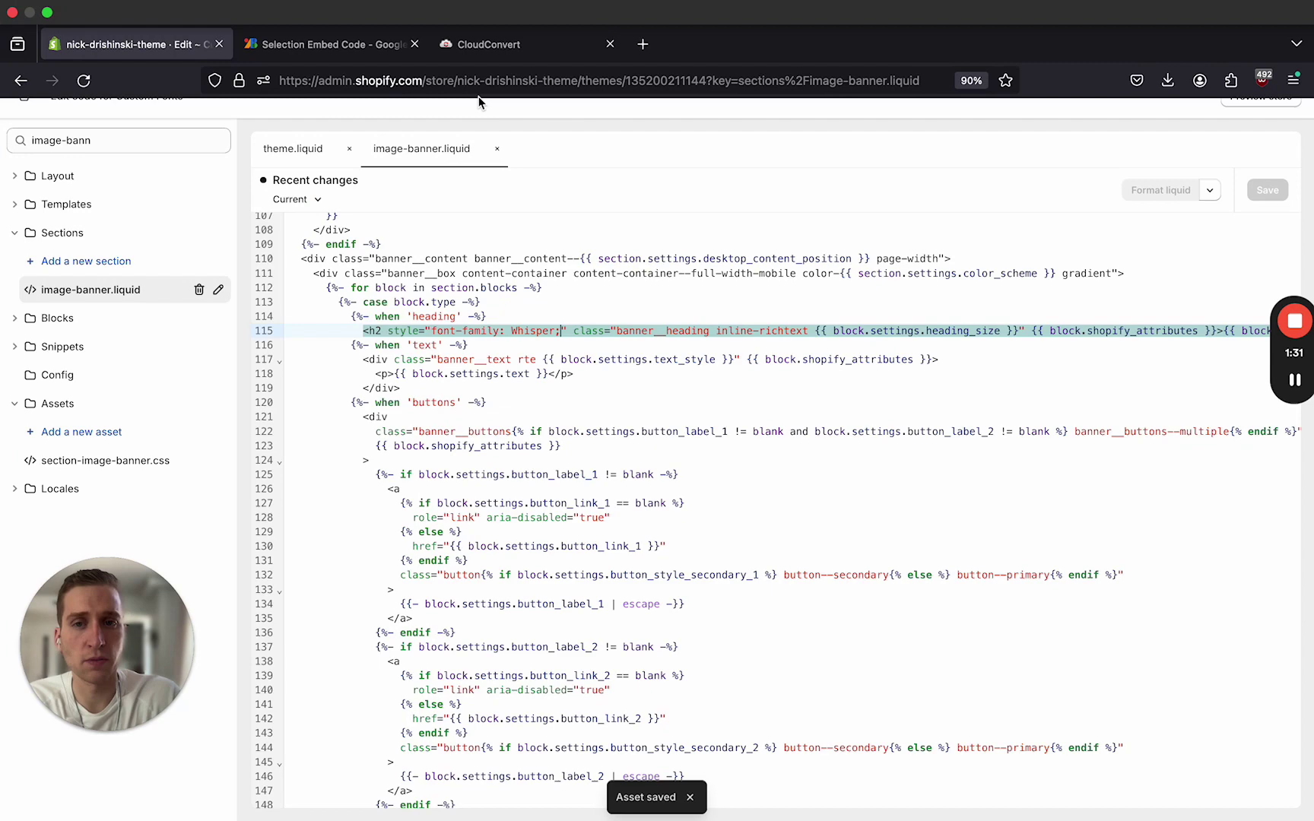
pyautogui.scroll(10, 1132, 236)
pyautogui.scroll(10, 1131, 237)
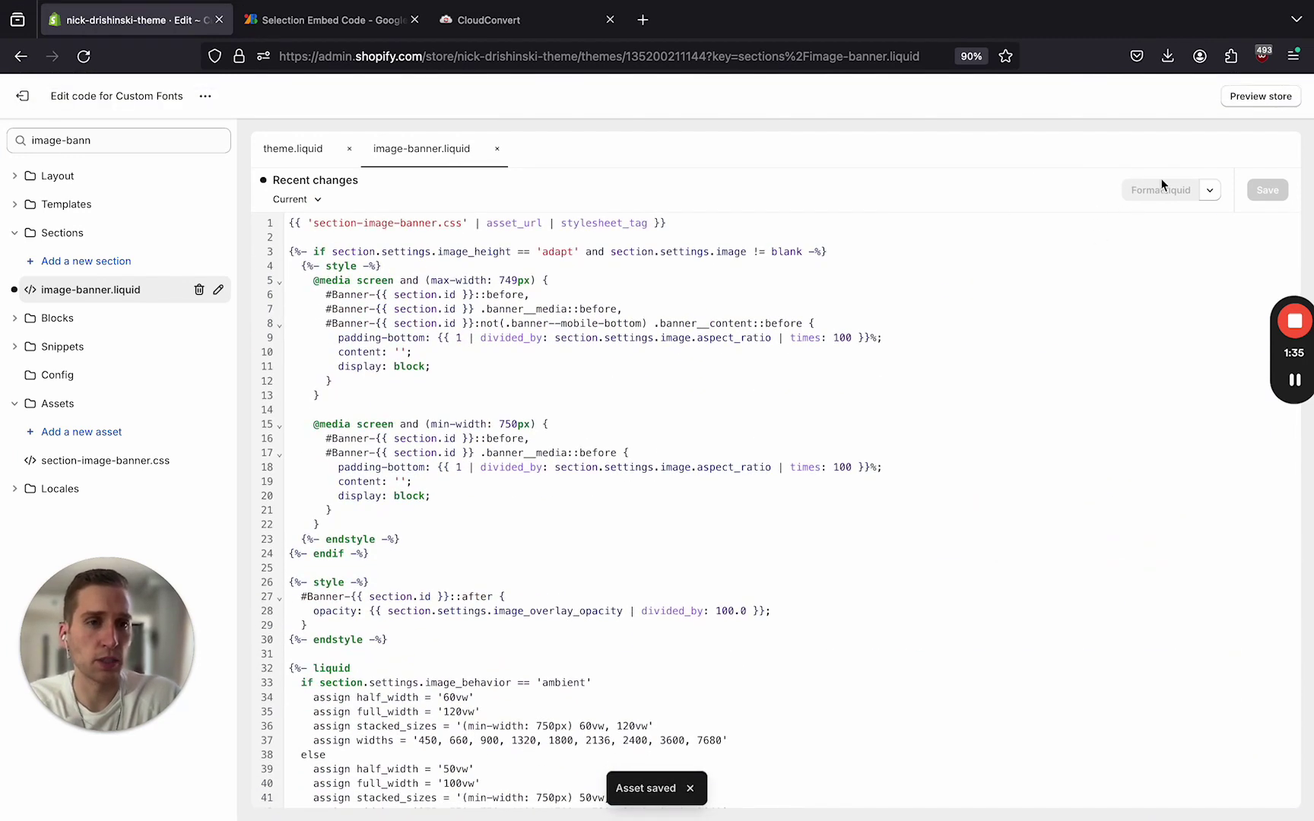
# Step: Preview the Custom Fonts storefront and check that the 'Generated test data' heading renders in Whisper
pyautogui.click(1259, 105)
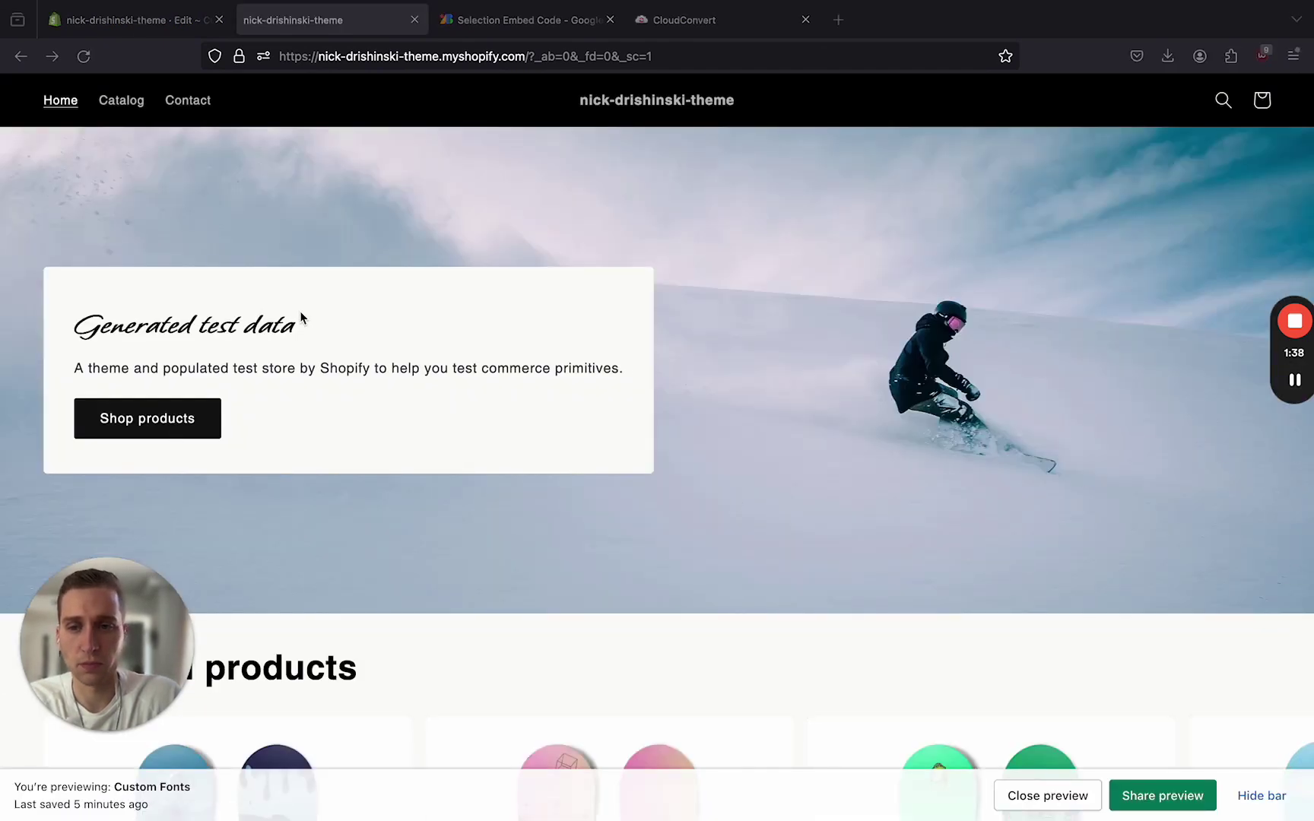
pyautogui.moveTo(270, 325); pyautogui.dragTo(68, 329)
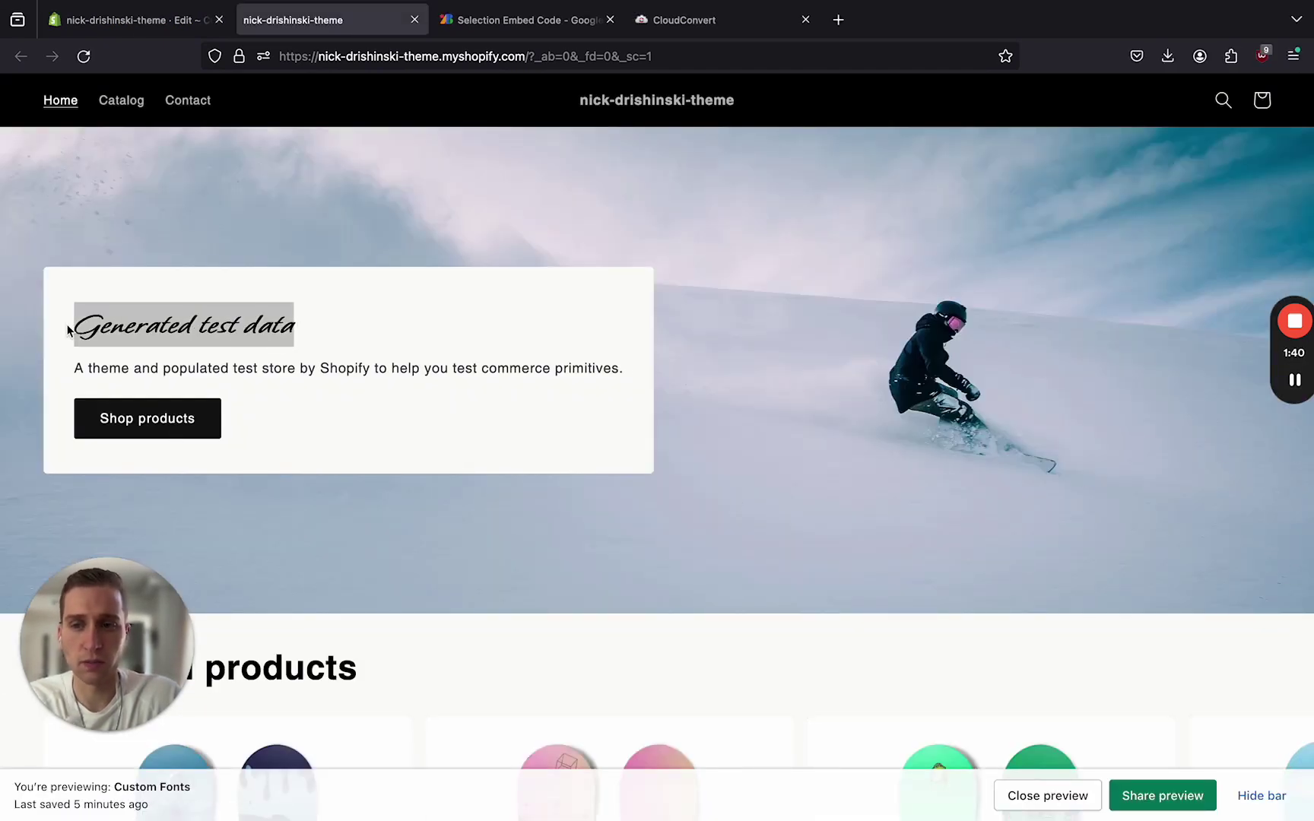
pyautogui.click(240, 339)
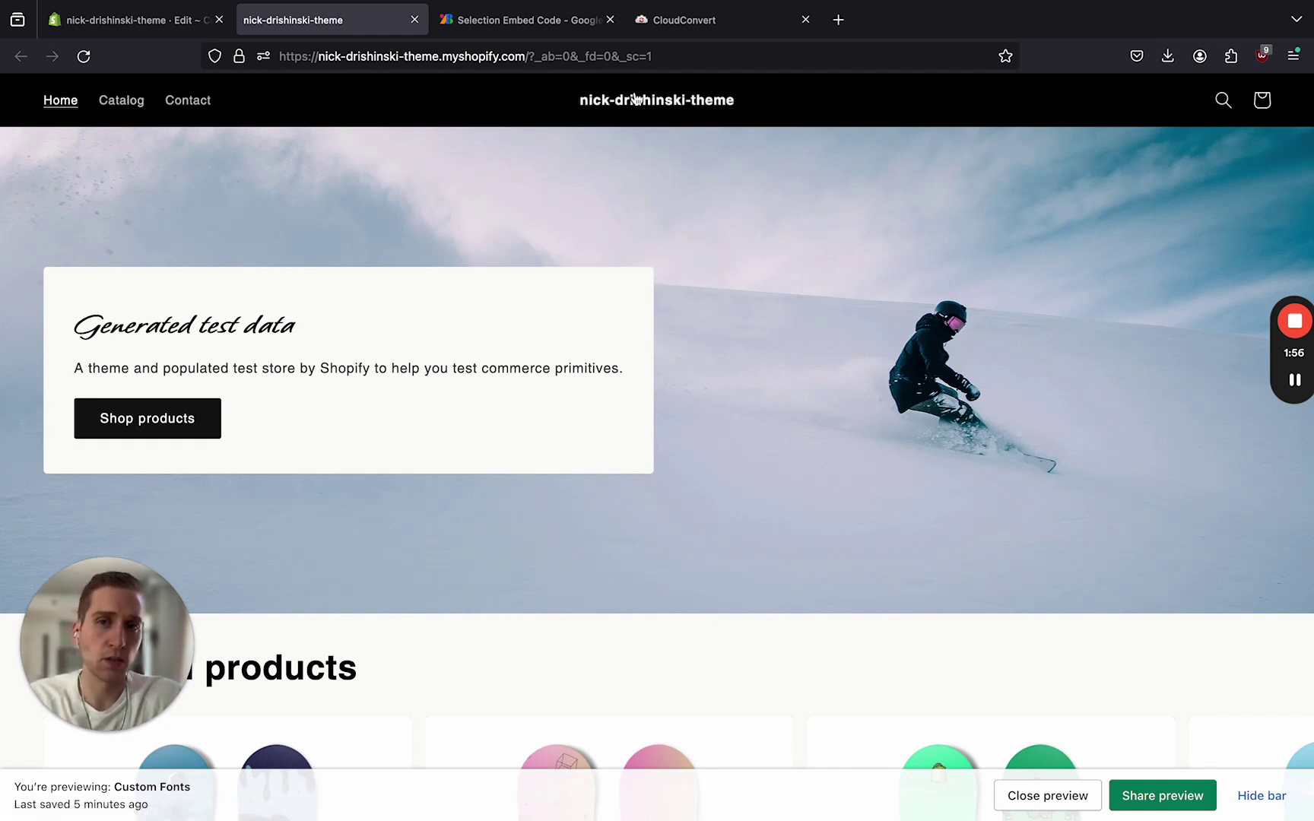
# Step: Go back from Whisper's embed code to the page showing 1 selected font family: Whisper
pyautogui.click(524, 21)
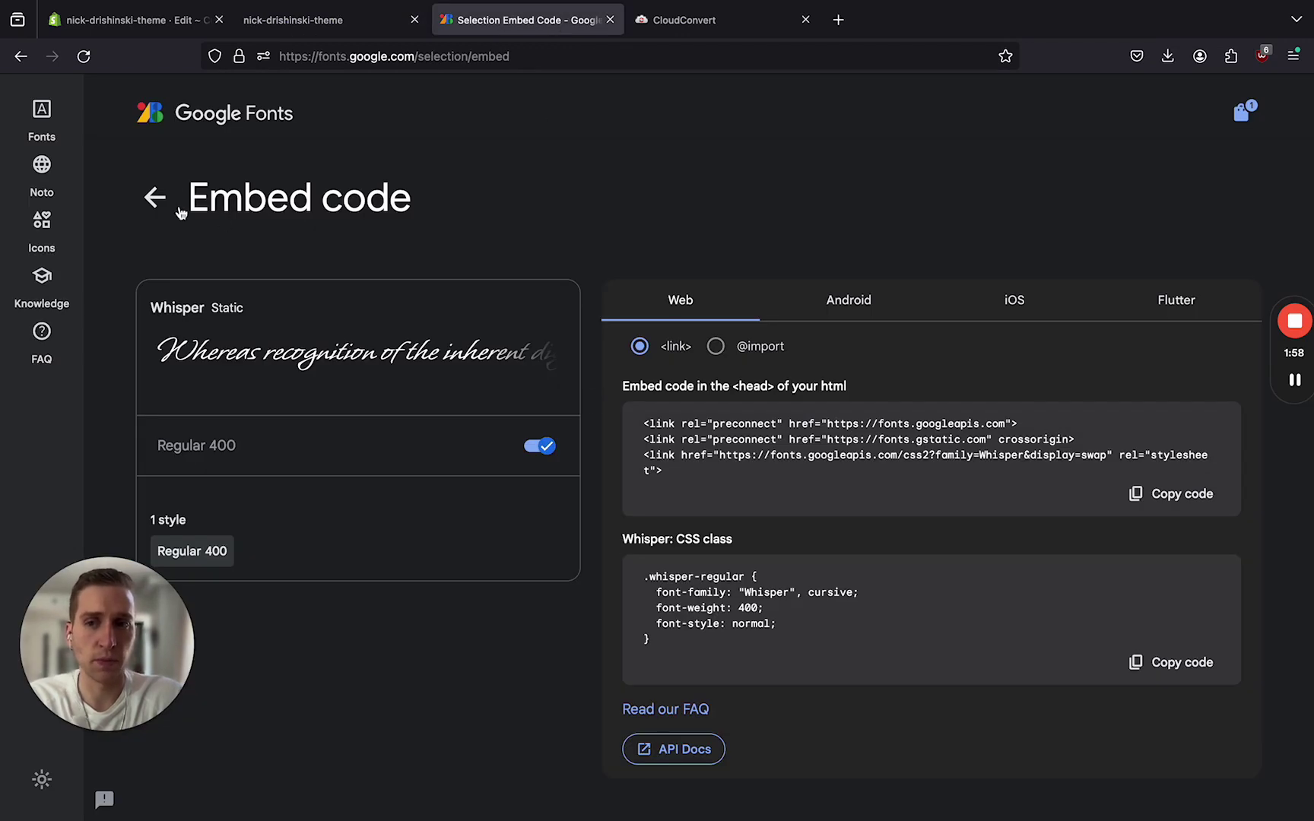
pyautogui.click(155, 198)
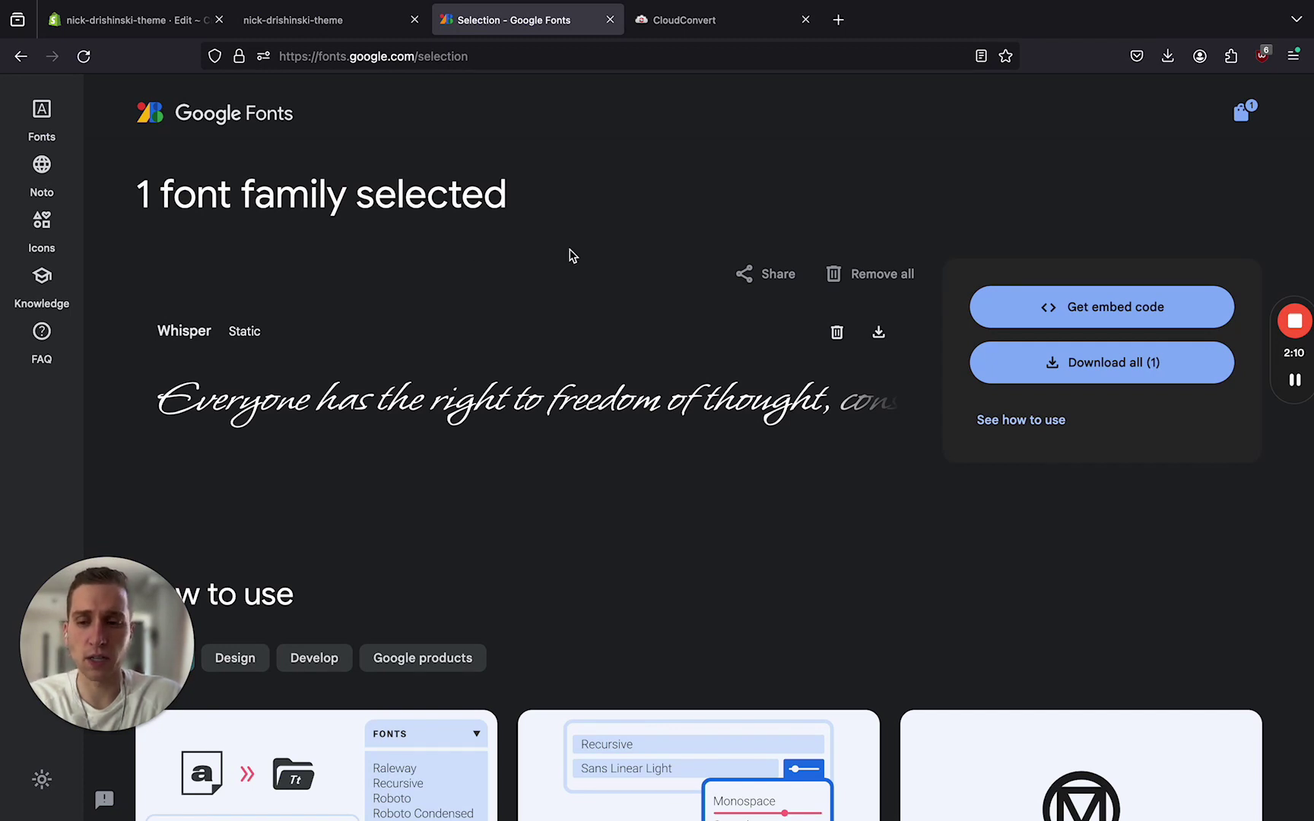
# Step: Load Whisper-Regular.ttf from Downloads > Ojuju,Whisper > Whisper into CloudConvert
pyautogui.click(691, 24)
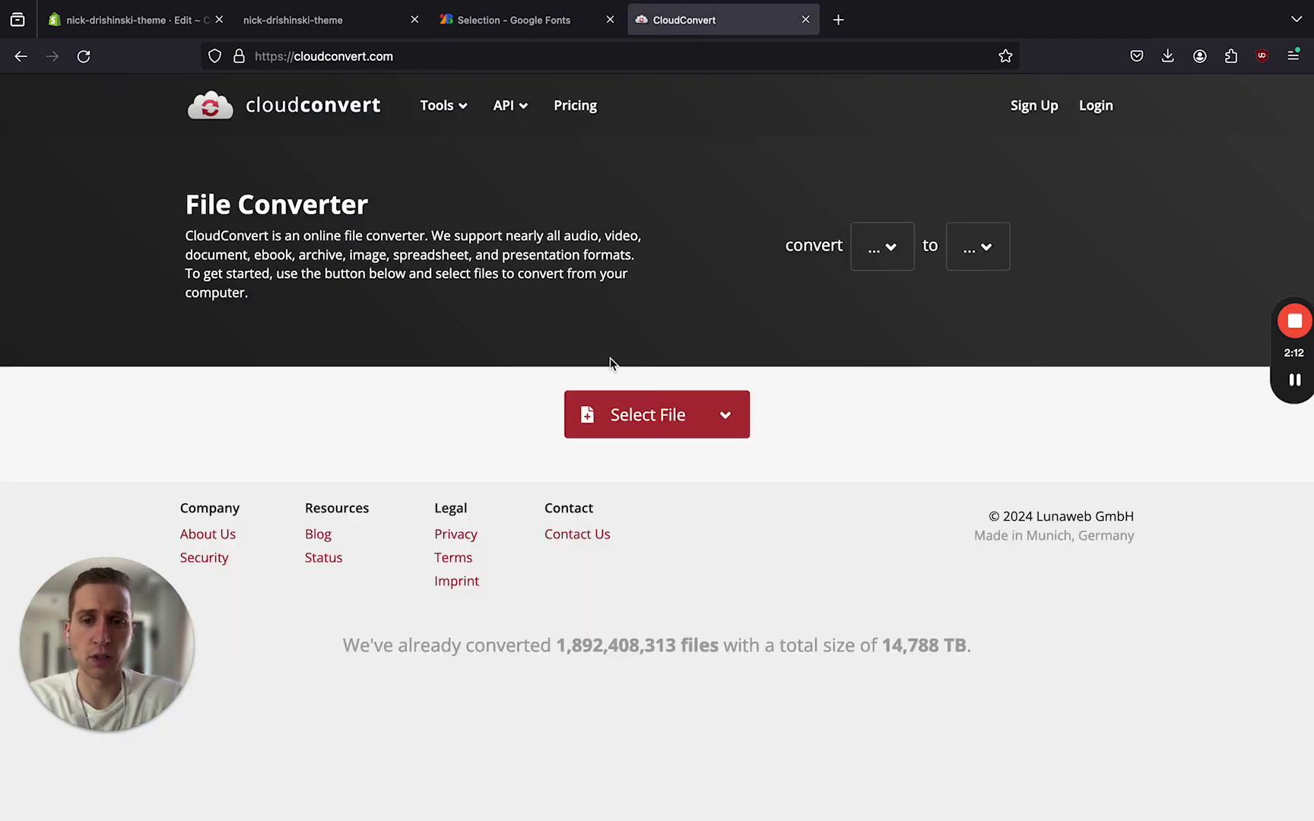
pyautogui.click(623, 416)
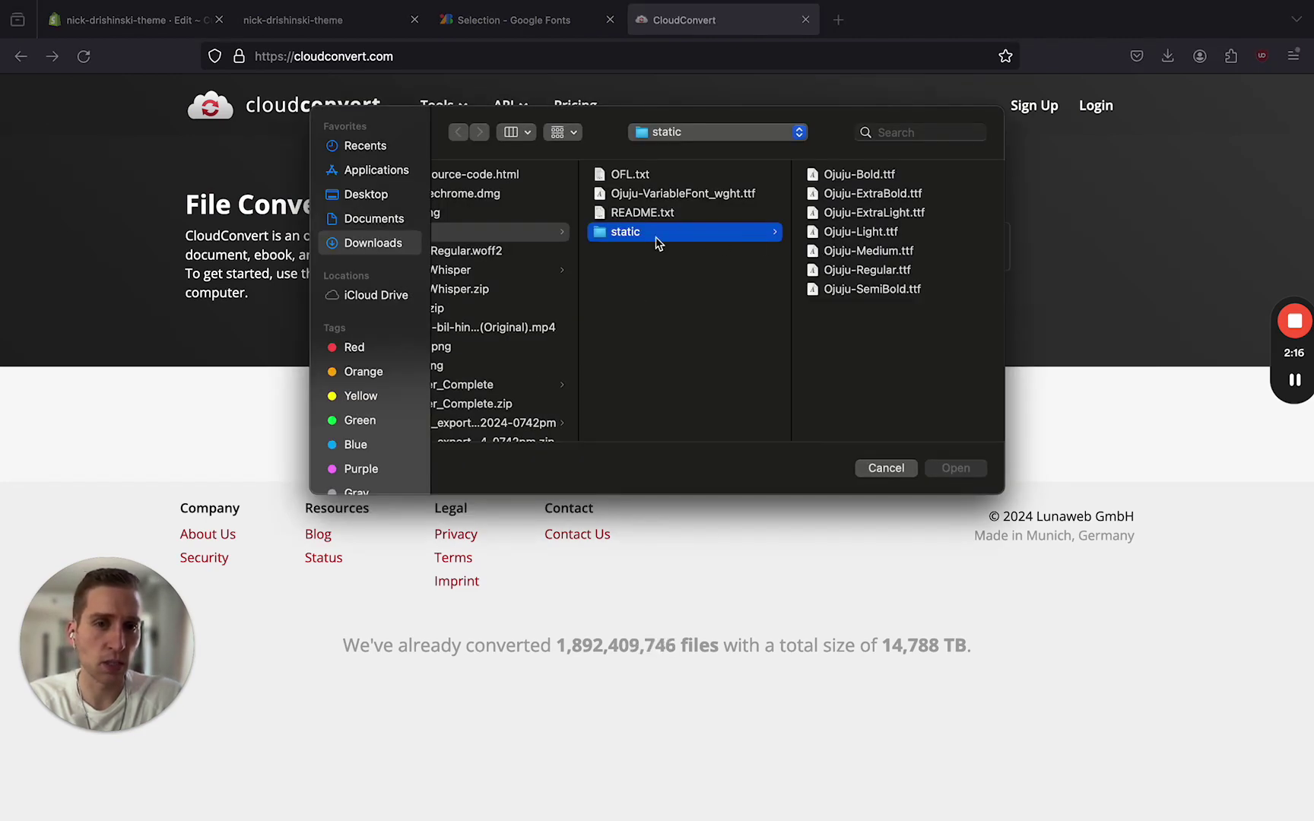
pyautogui.hscroll(-4, 658, 242)
pyautogui.click(522, 288)
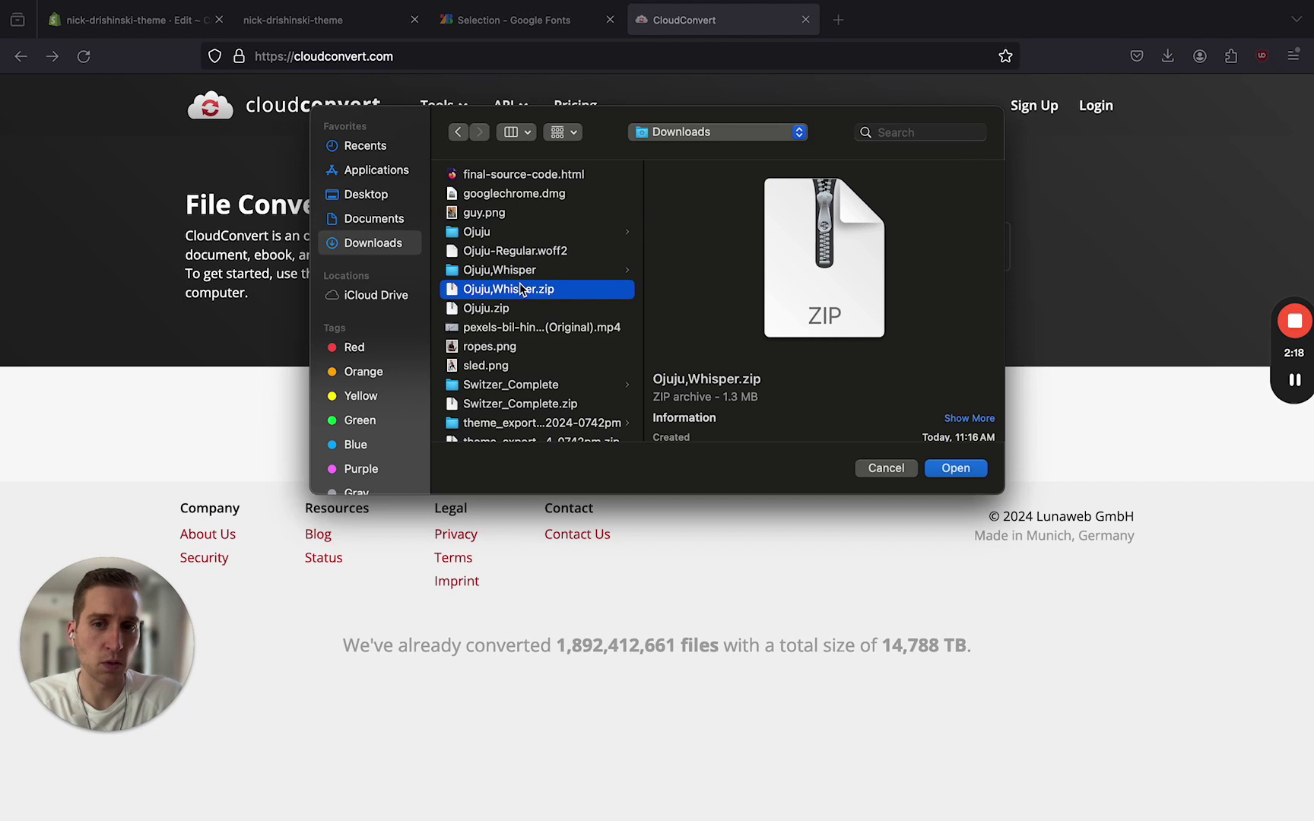
pyautogui.click(522, 270)
pyautogui.click(741, 196)
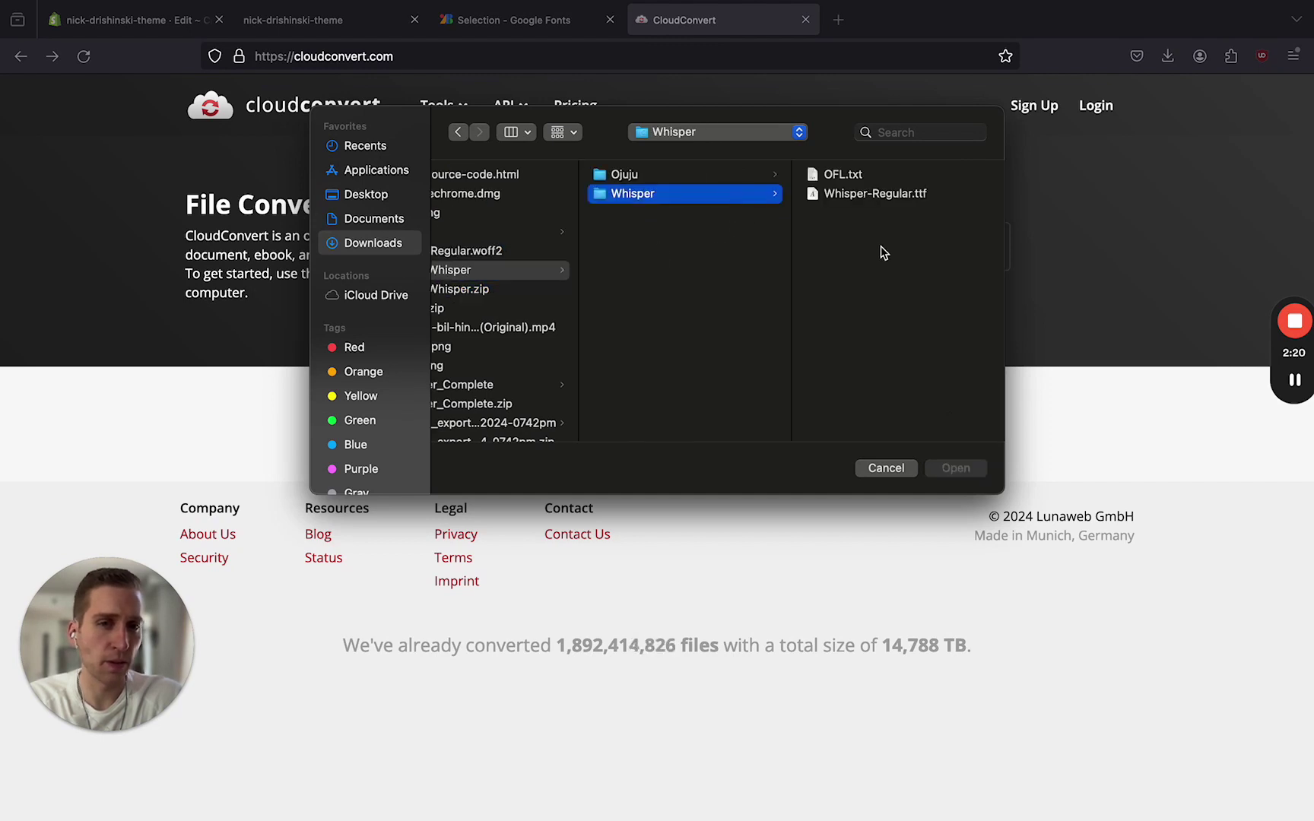
pyautogui.click(894, 195)
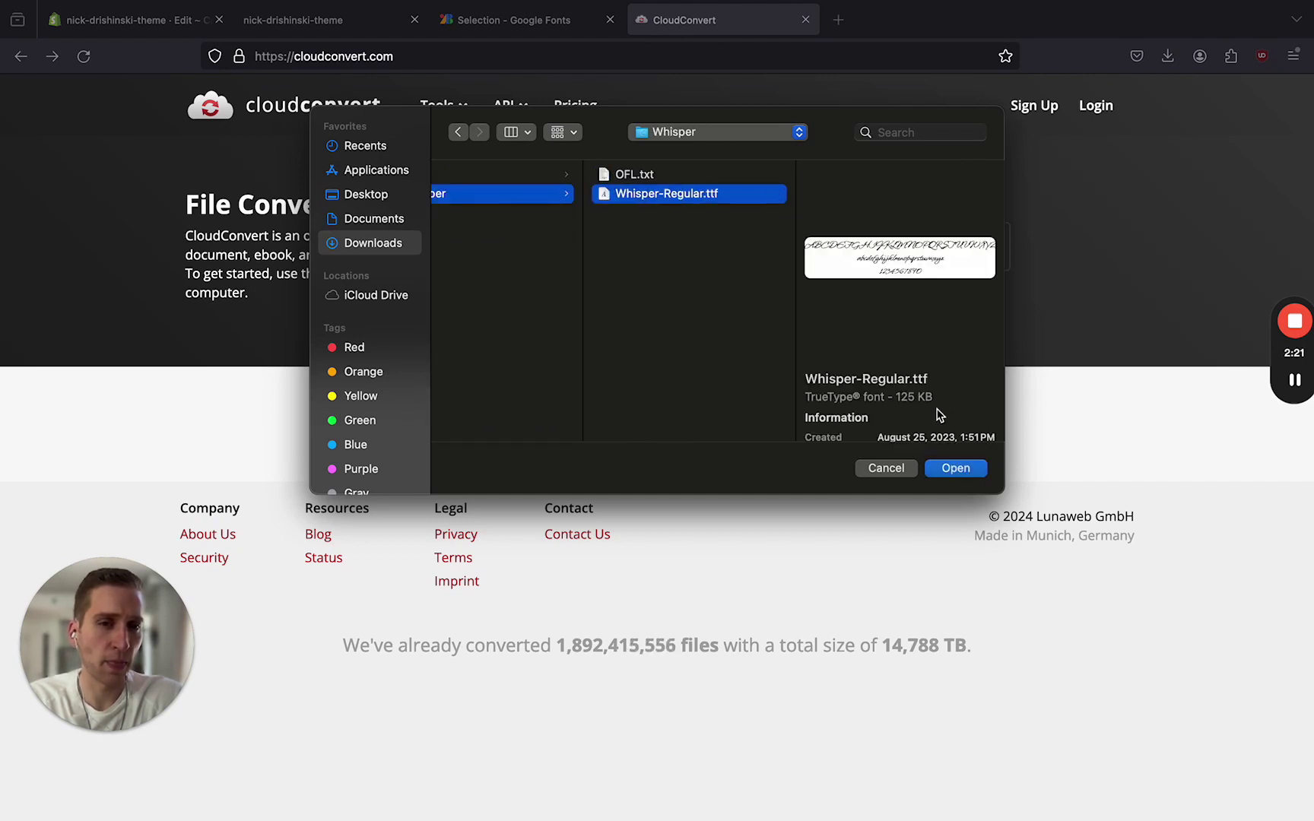
pyautogui.click(955, 469)
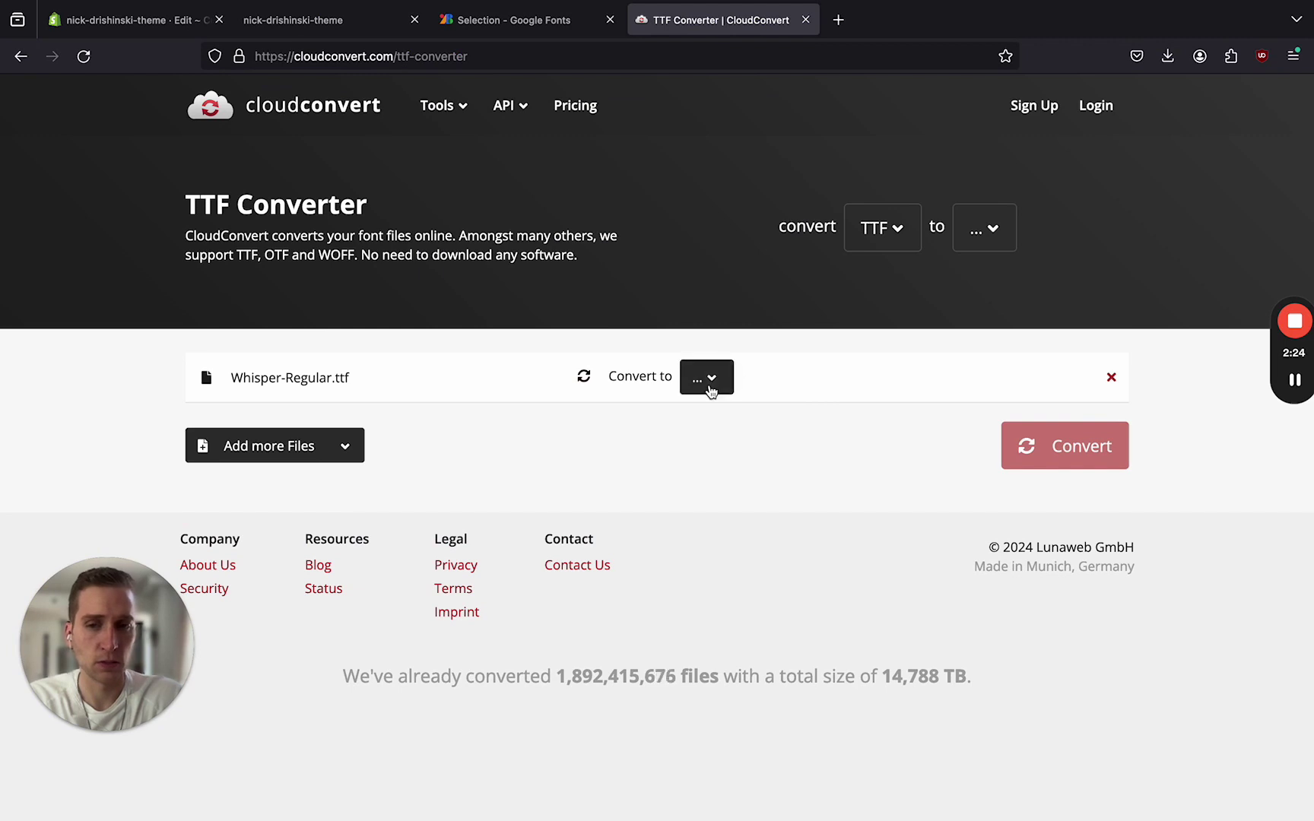
# Step: Convert the font to WOFF2 and download Whisper-Regular.woff2
pyautogui.click(712, 380)
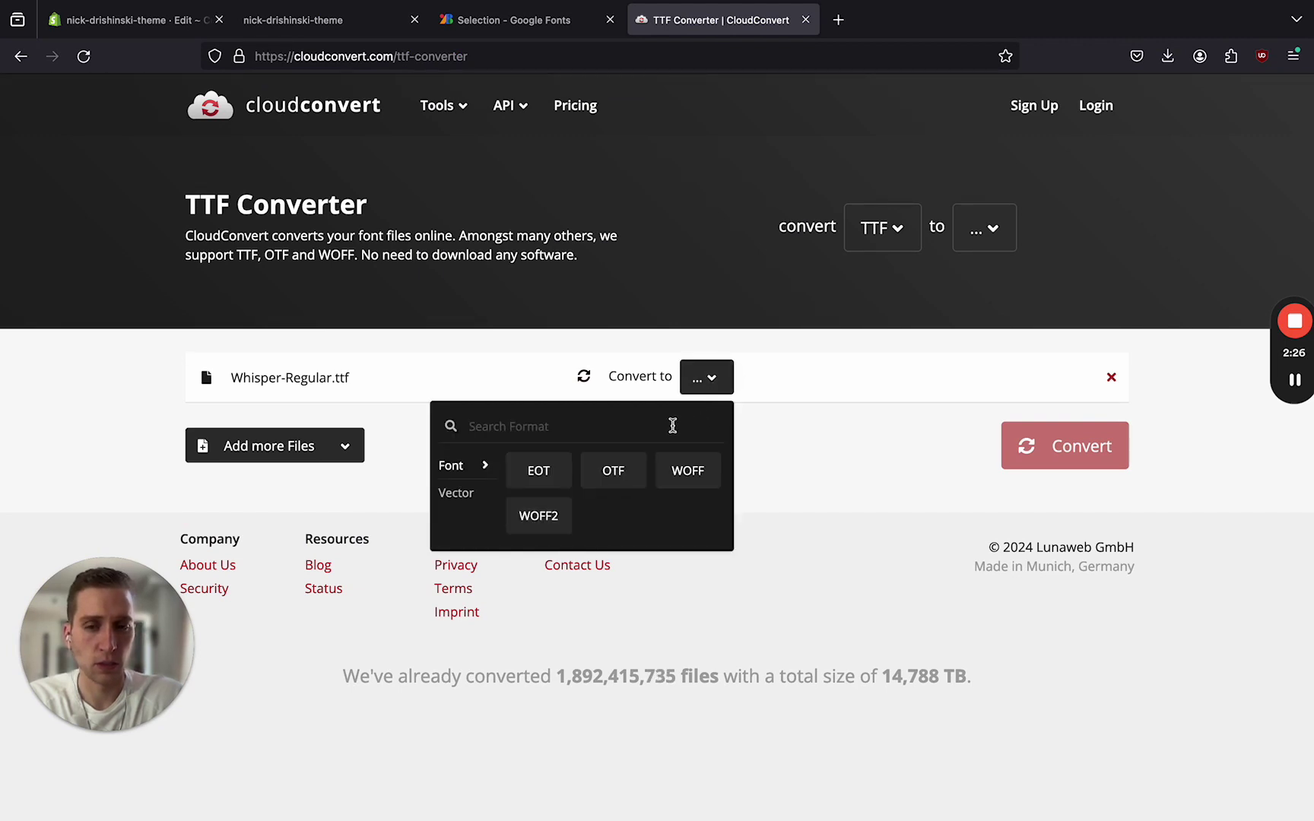
pyautogui.click(534, 525)
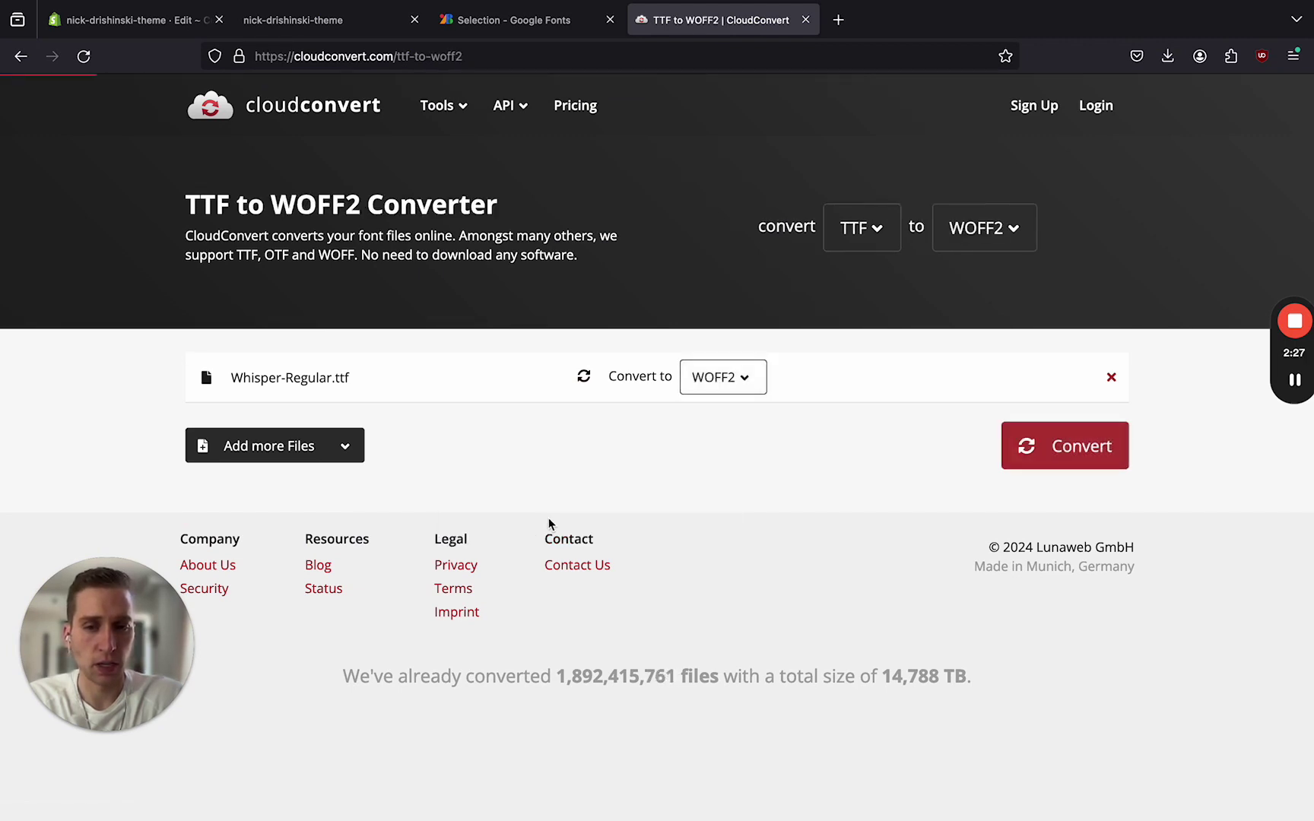
pyautogui.click(1092, 455)
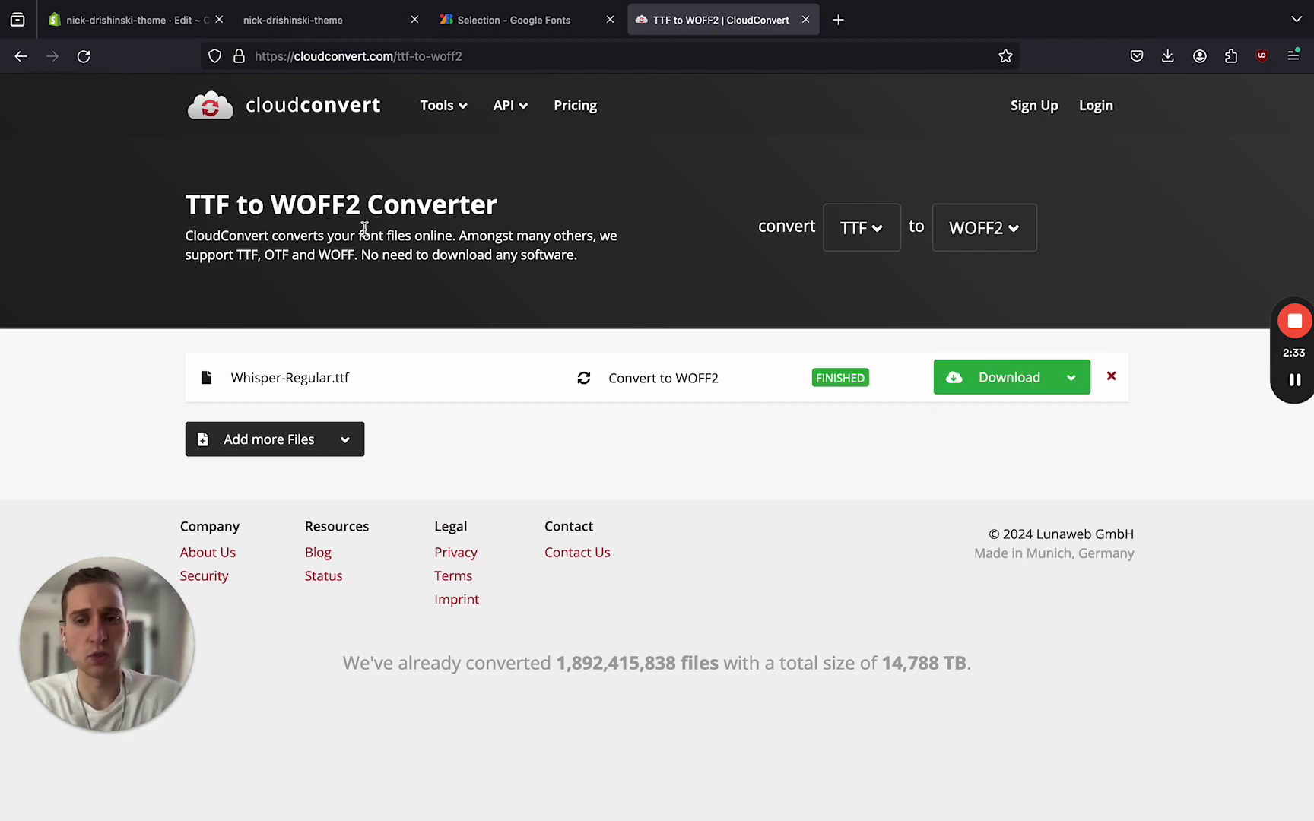
pyautogui.click(993, 391)
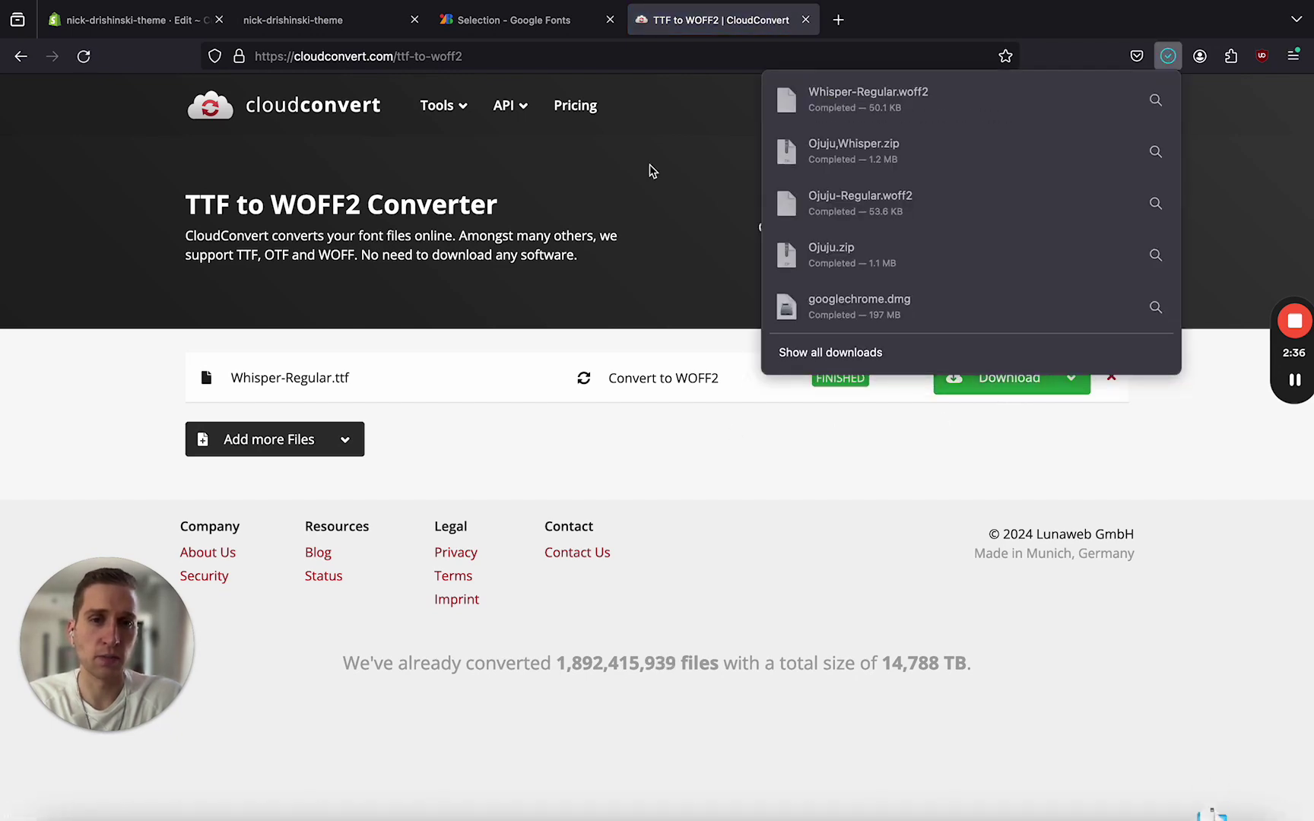
# Step: Leave the code editor and open the Content > Files library
pyautogui.click(169, 34)
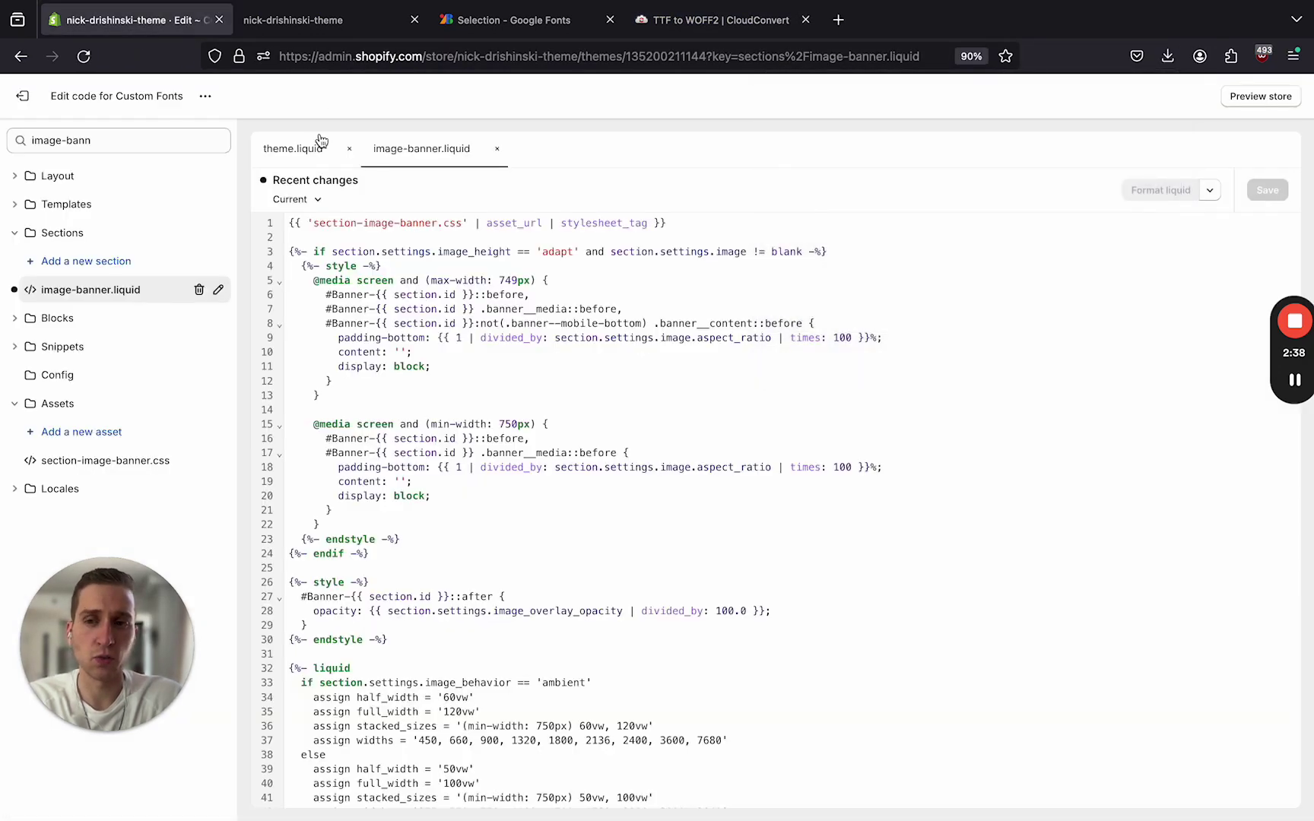
pyautogui.click(42, 111)
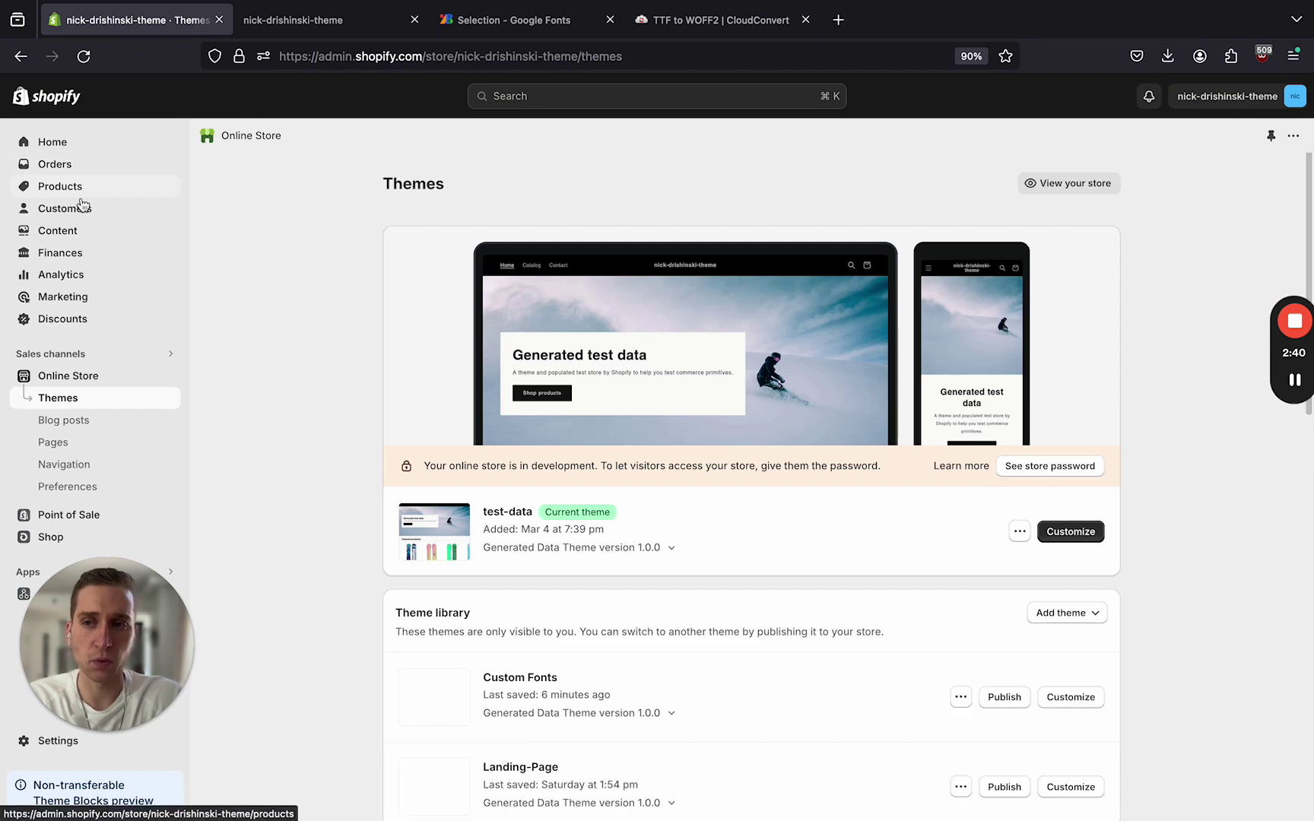
pyautogui.click(70, 233)
pyautogui.click(50, 274)
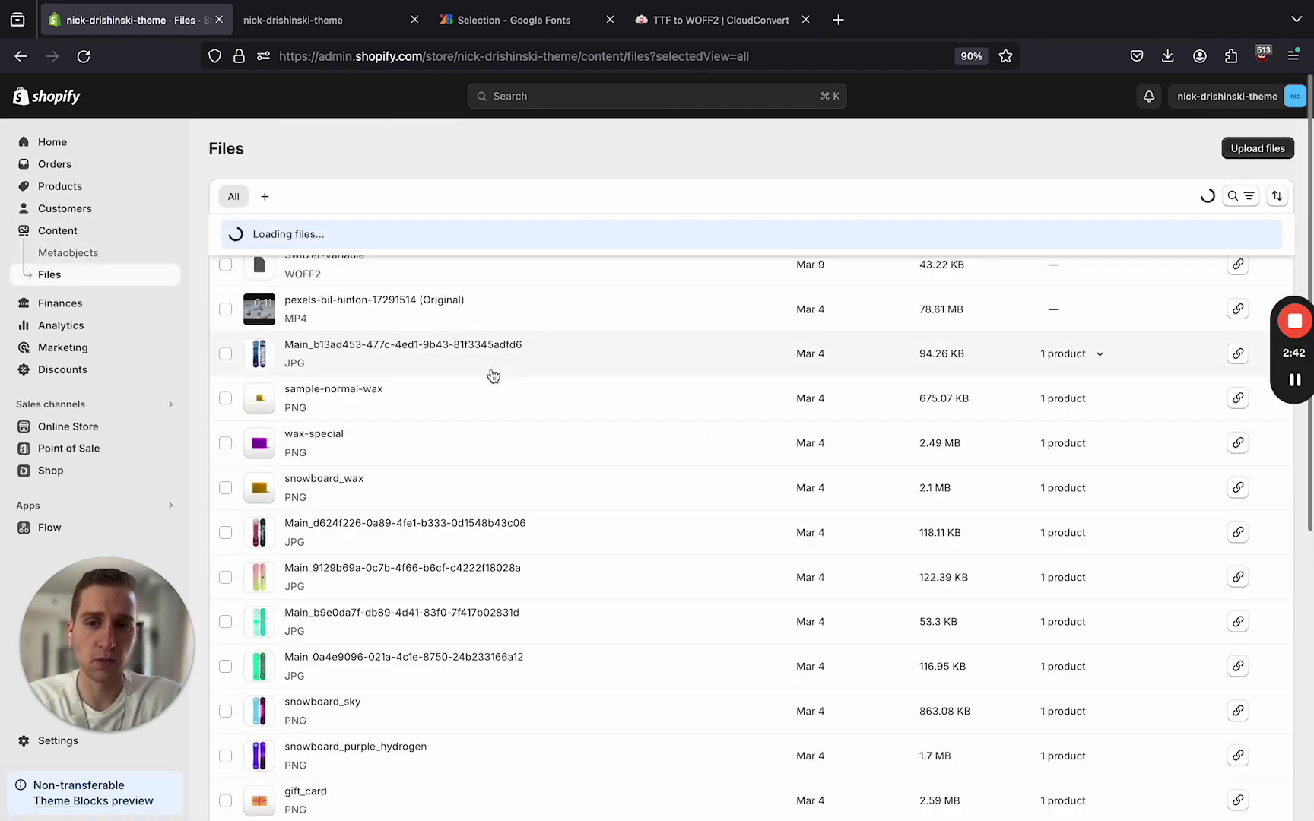
# Step: Upload Whisper-Regular.woff2 from the Downloads Ojuju,Whisper > Whisper folder
pyautogui.click(1257, 149)
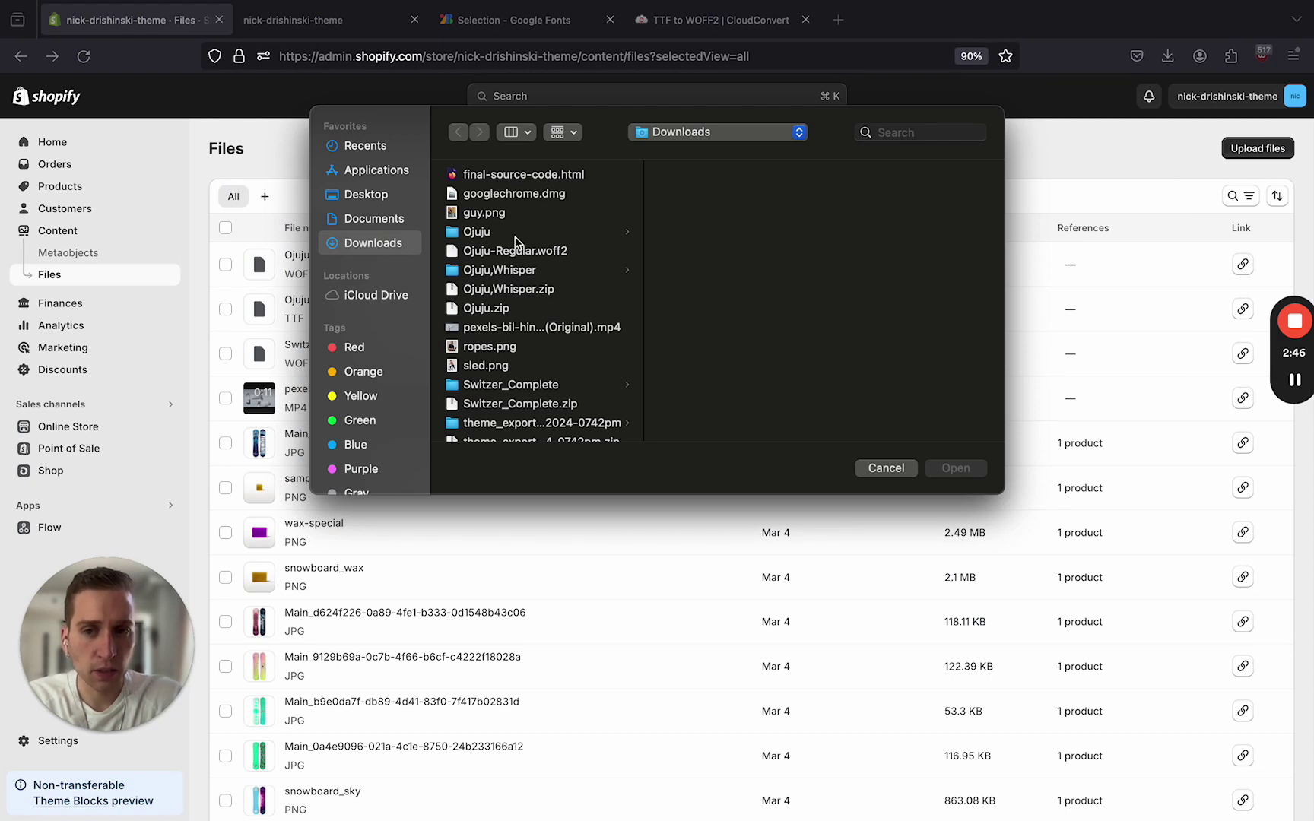
pyautogui.click(517, 272)
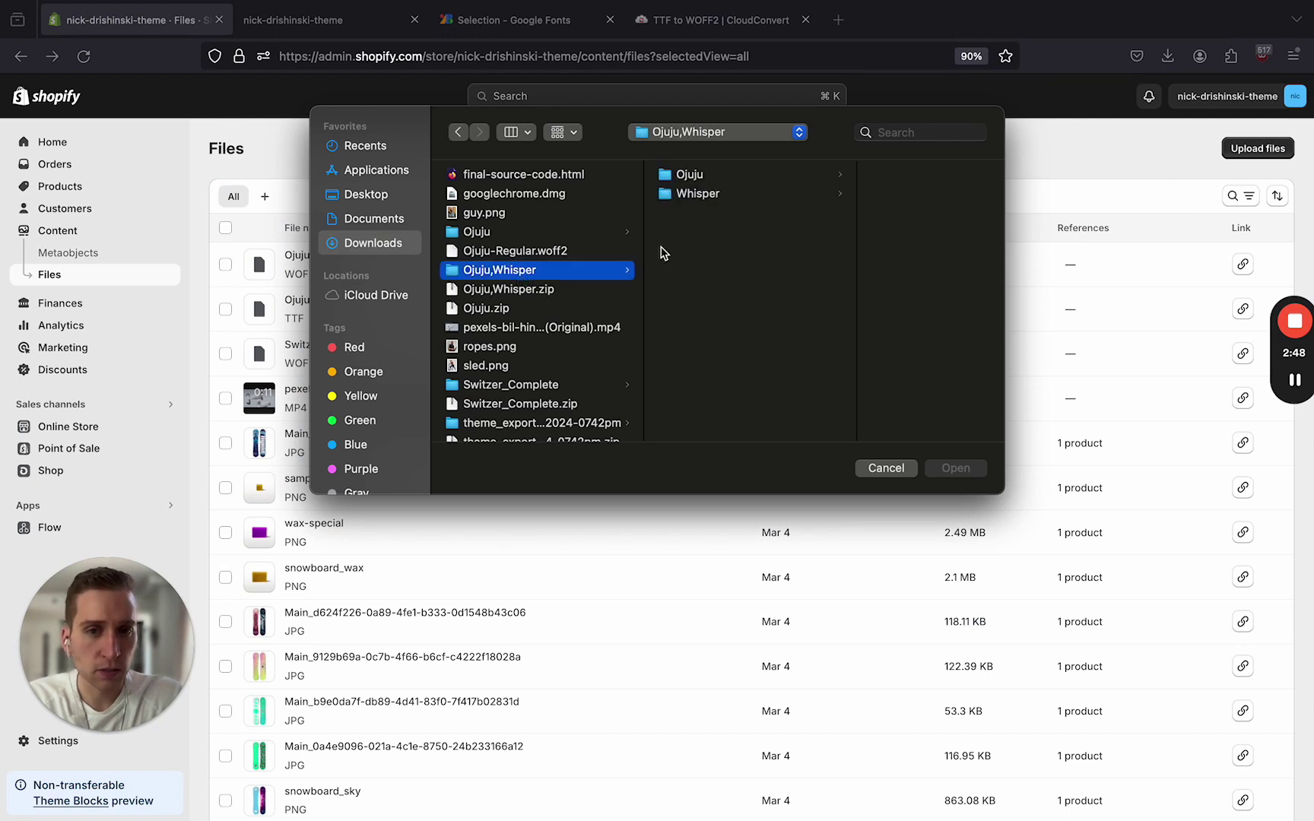
pyautogui.click(709, 196)
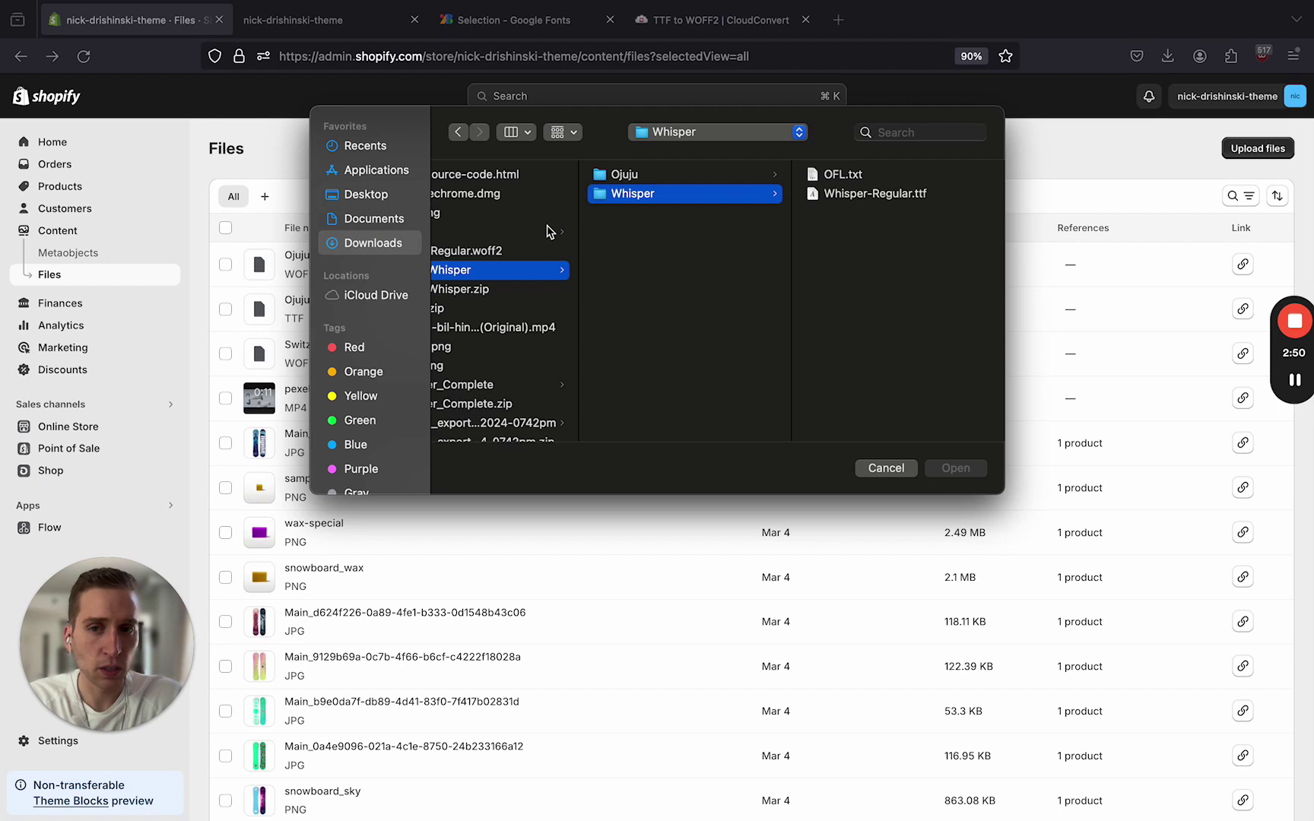
pyautogui.hscroll(-2, 548, 229)
pyautogui.scroll(-4, 553, 316)
pyautogui.scroll(1, 553, 316)
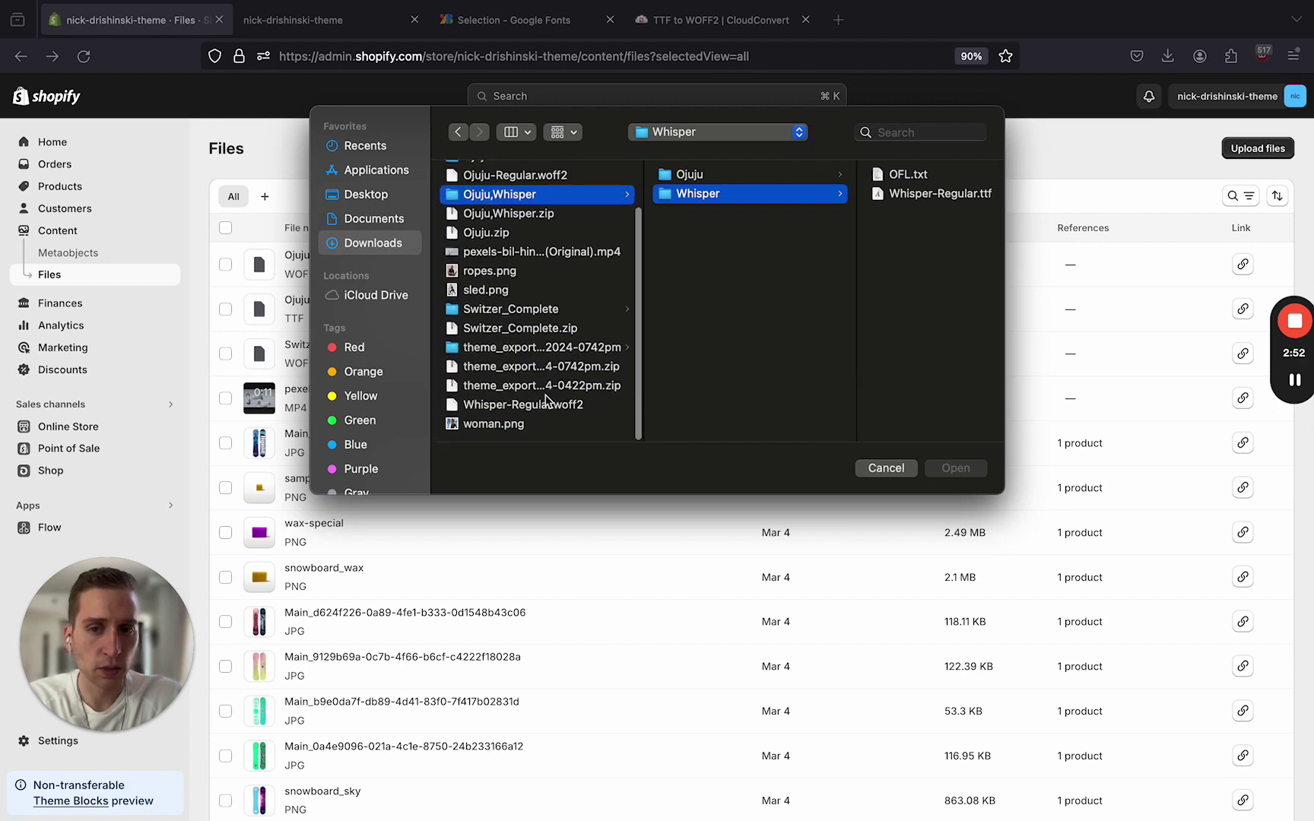
pyautogui.click(545, 407)
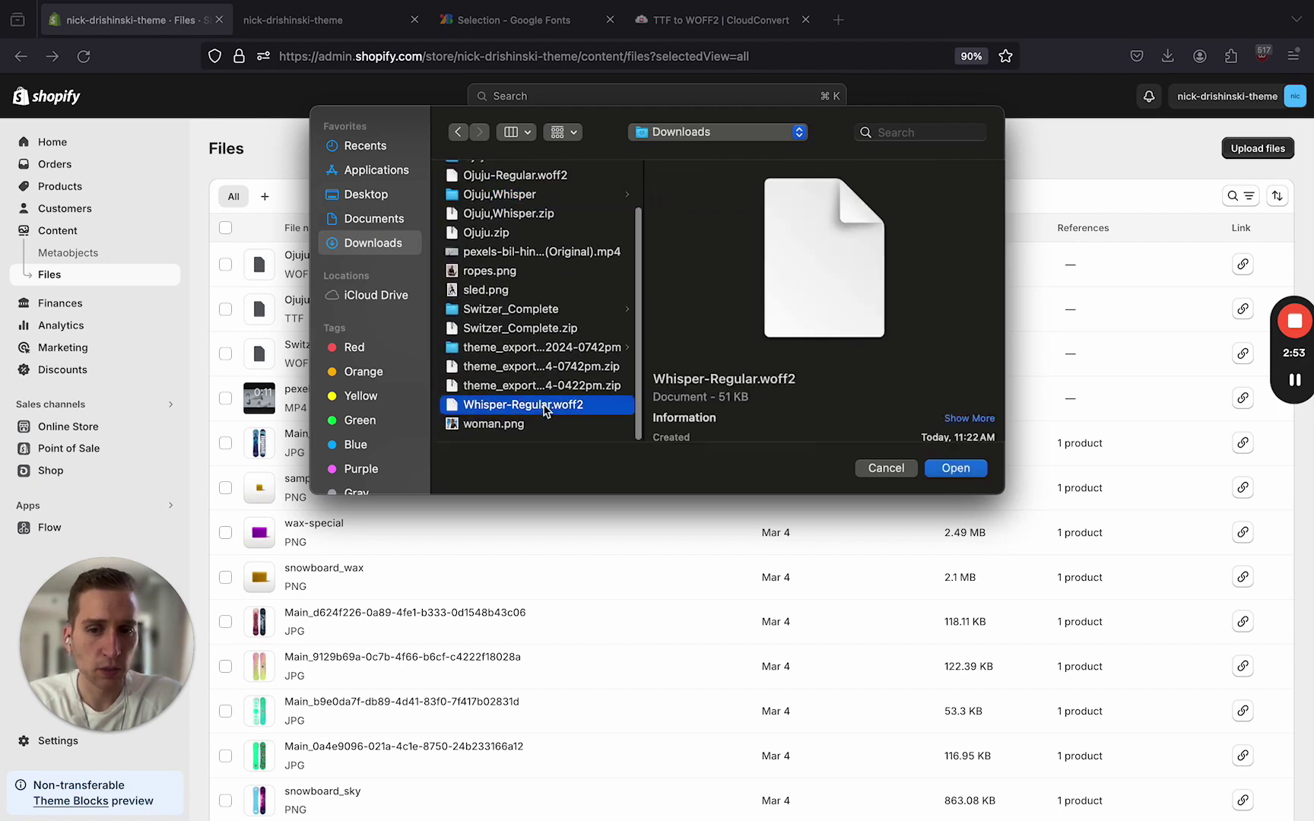
pyautogui.click(949, 476)
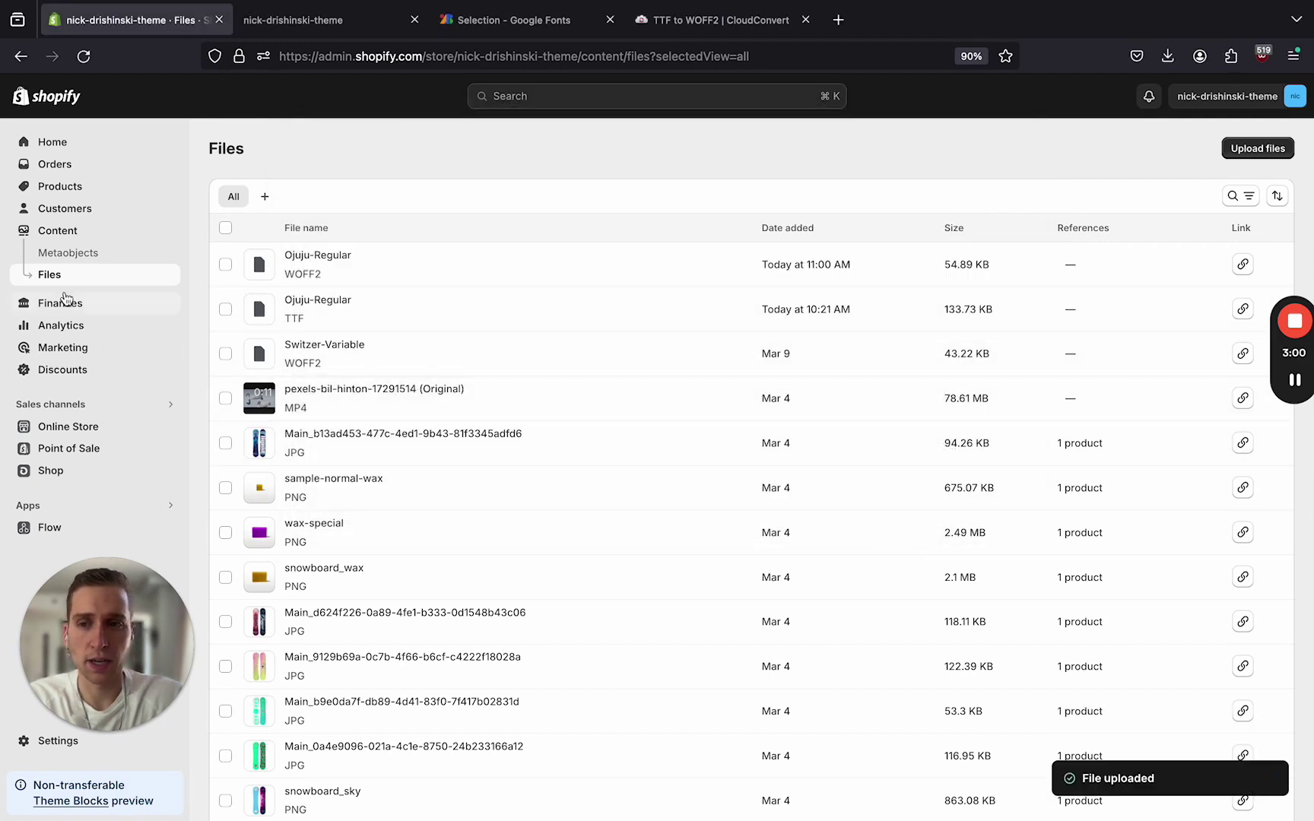
# Step: Reopen theme.liquid in the Custom Fonts theme's code editor
pyautogui.click(82, 429)
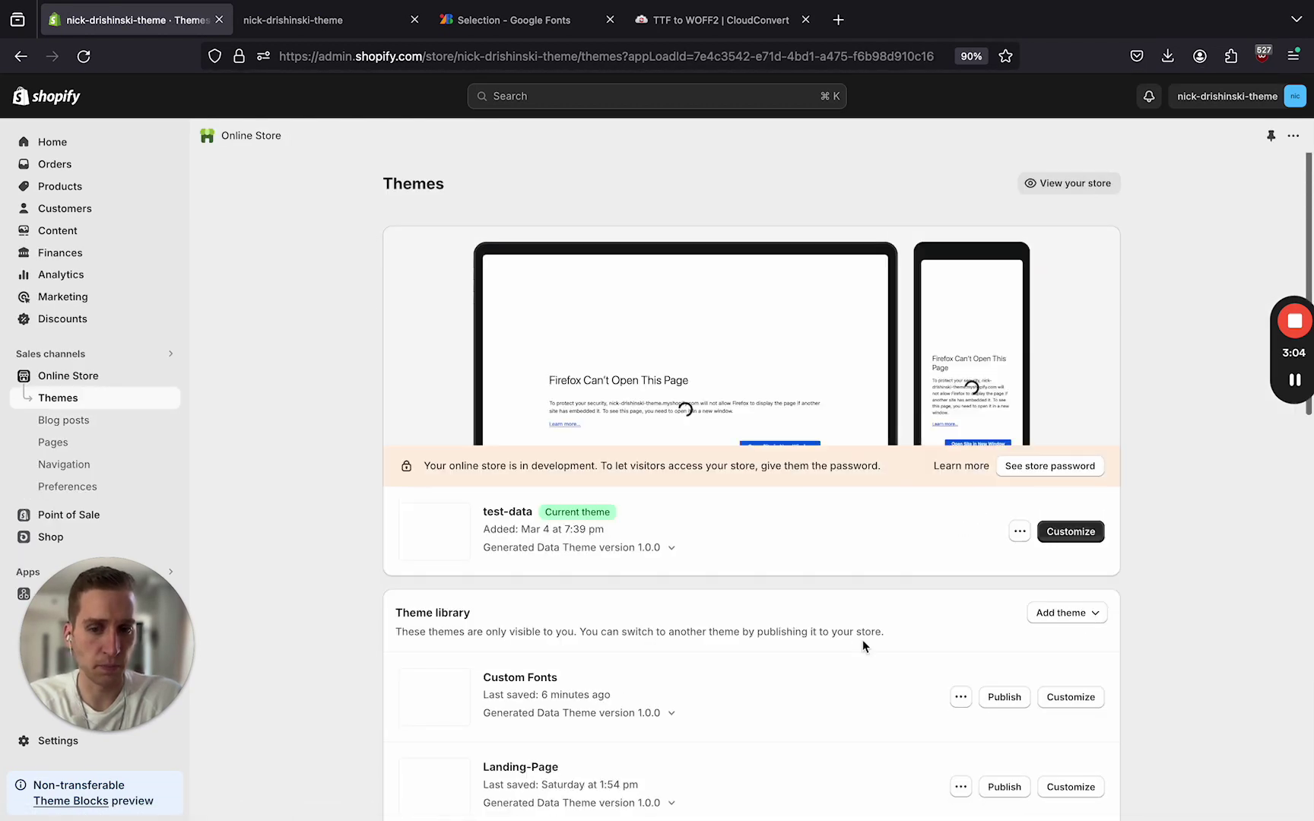
pyautogui.scroll(-3, 866, 644)
pyautogui.click(961, 579)
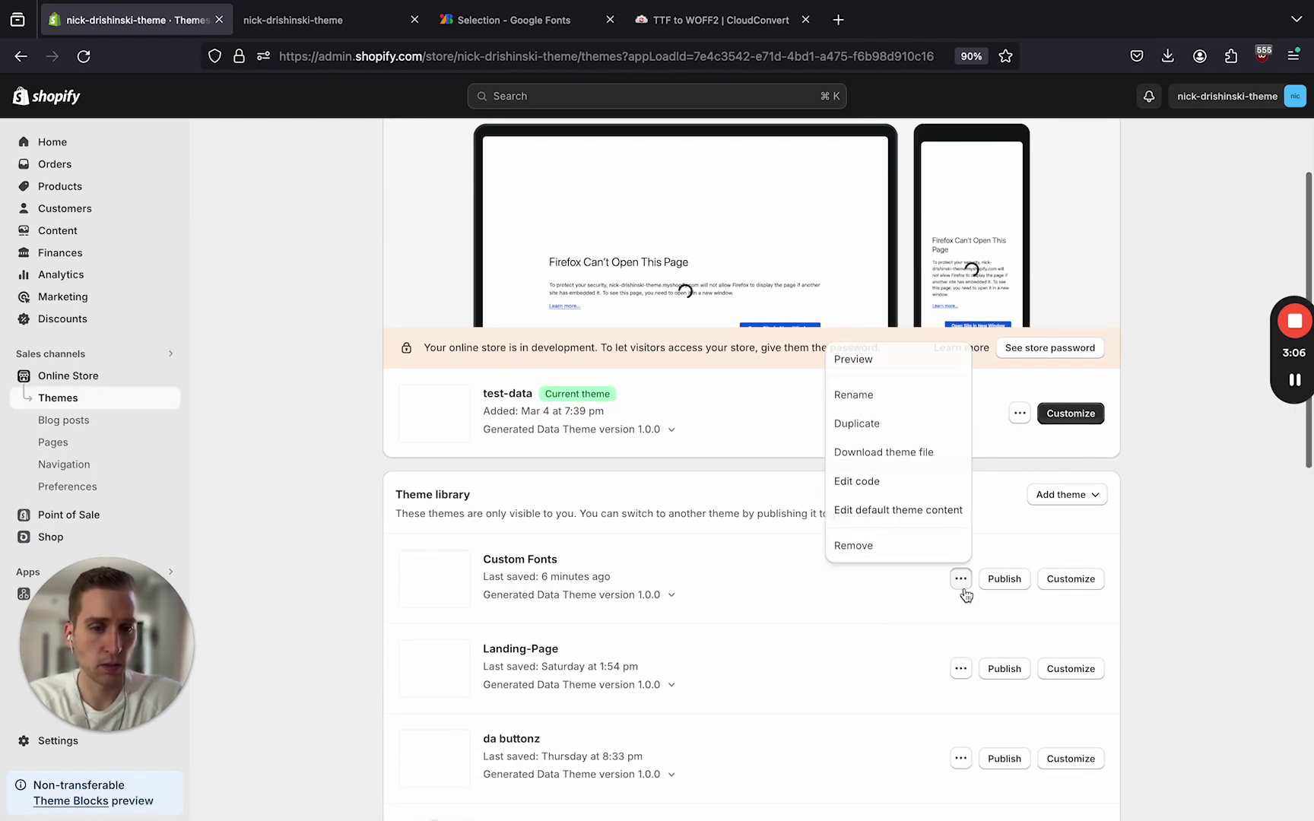
pyautogui.click(874, 490)
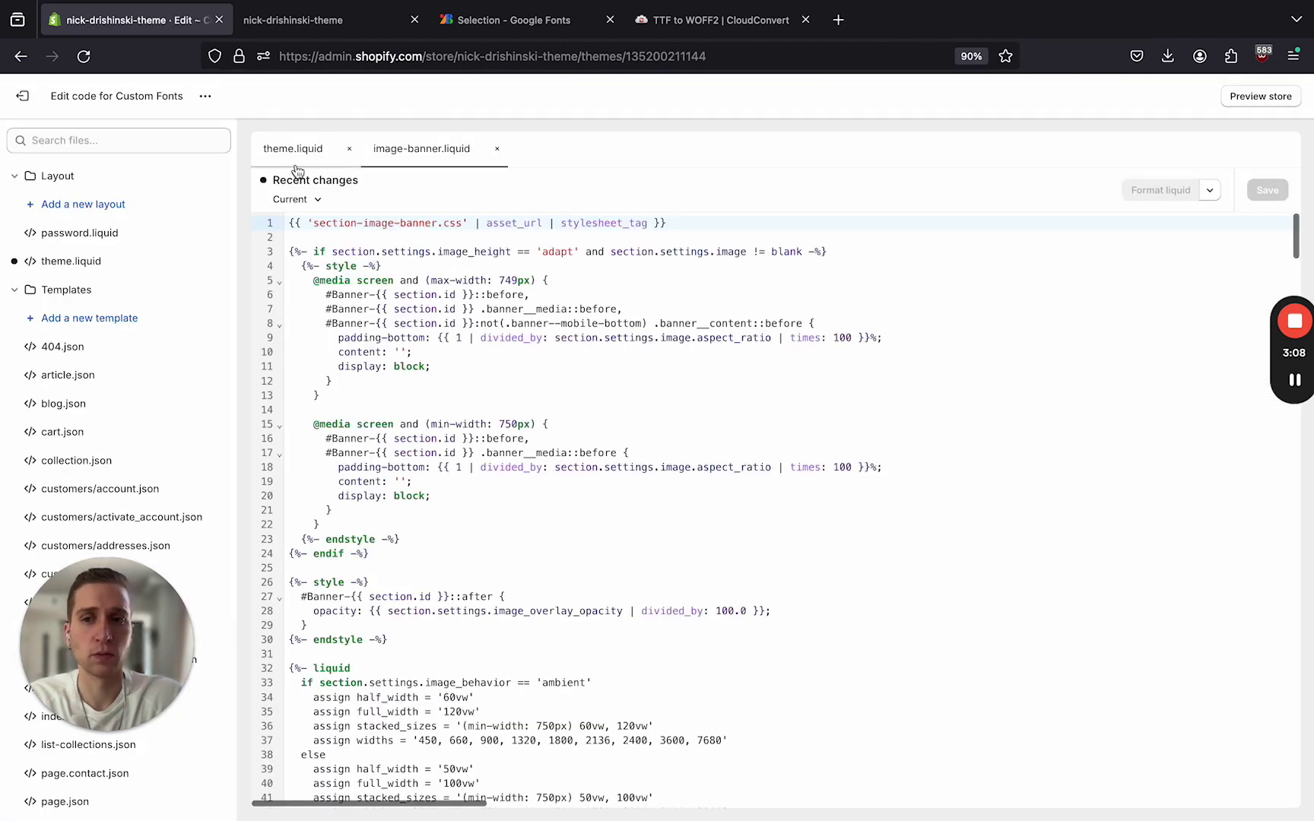
pyautogui.click(286, 149)
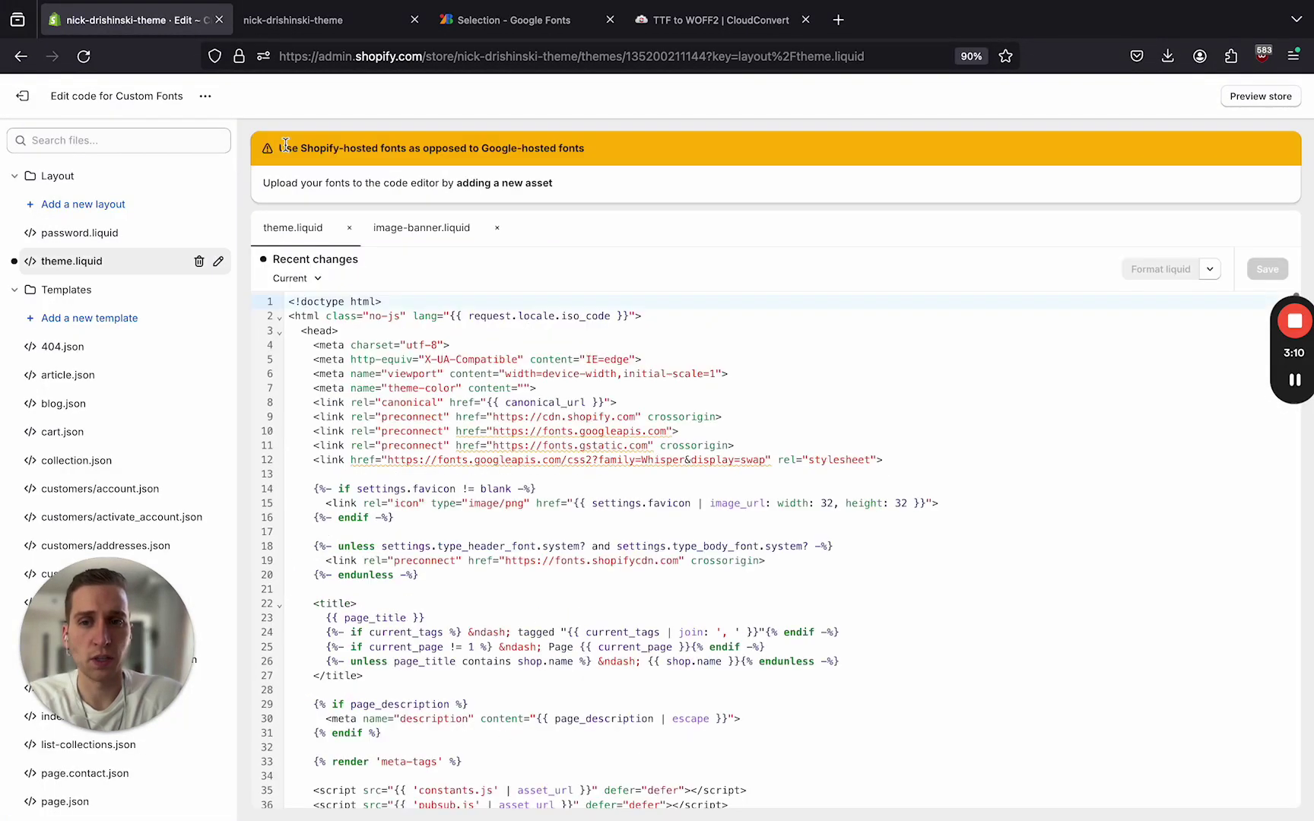
pyautogui.scroll(-6, 488, 534)
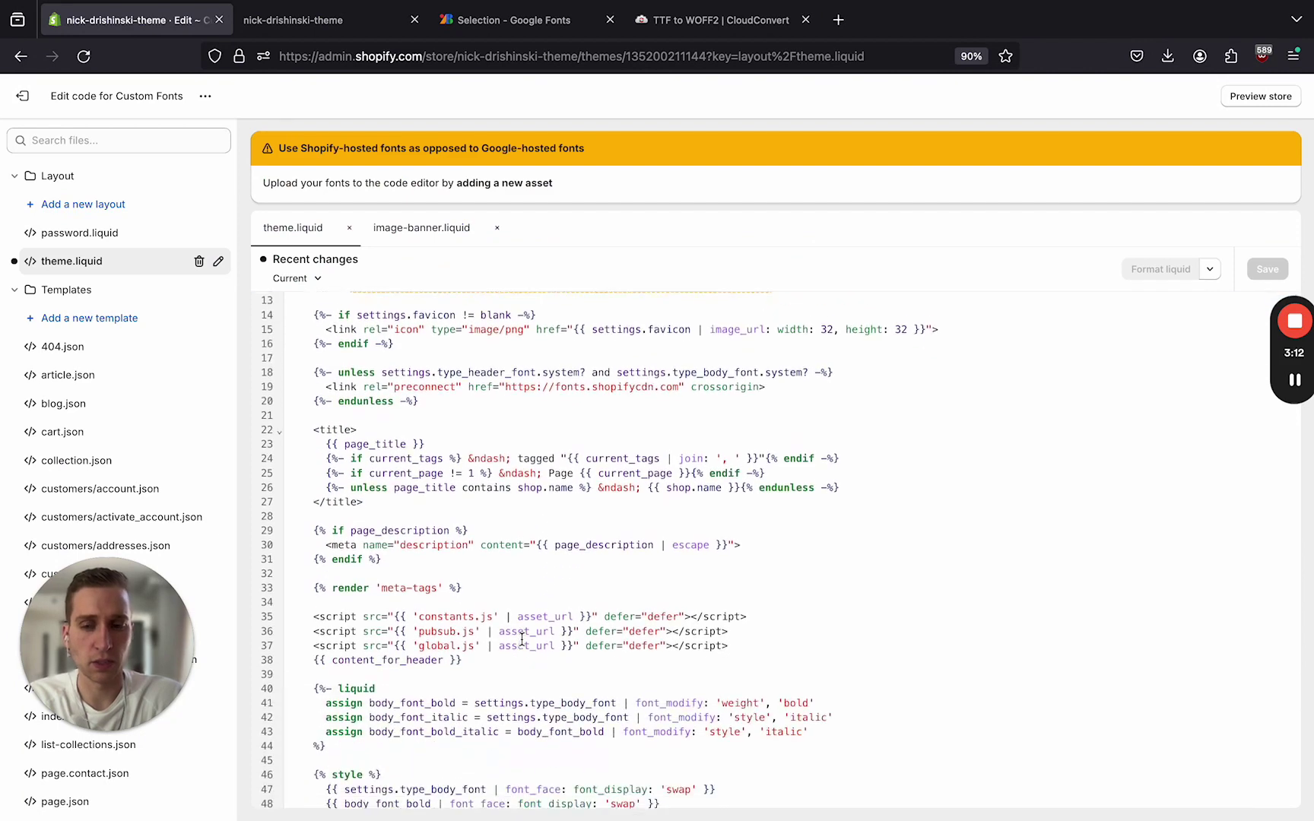
pyautogui.scroll(1, 522, 639)
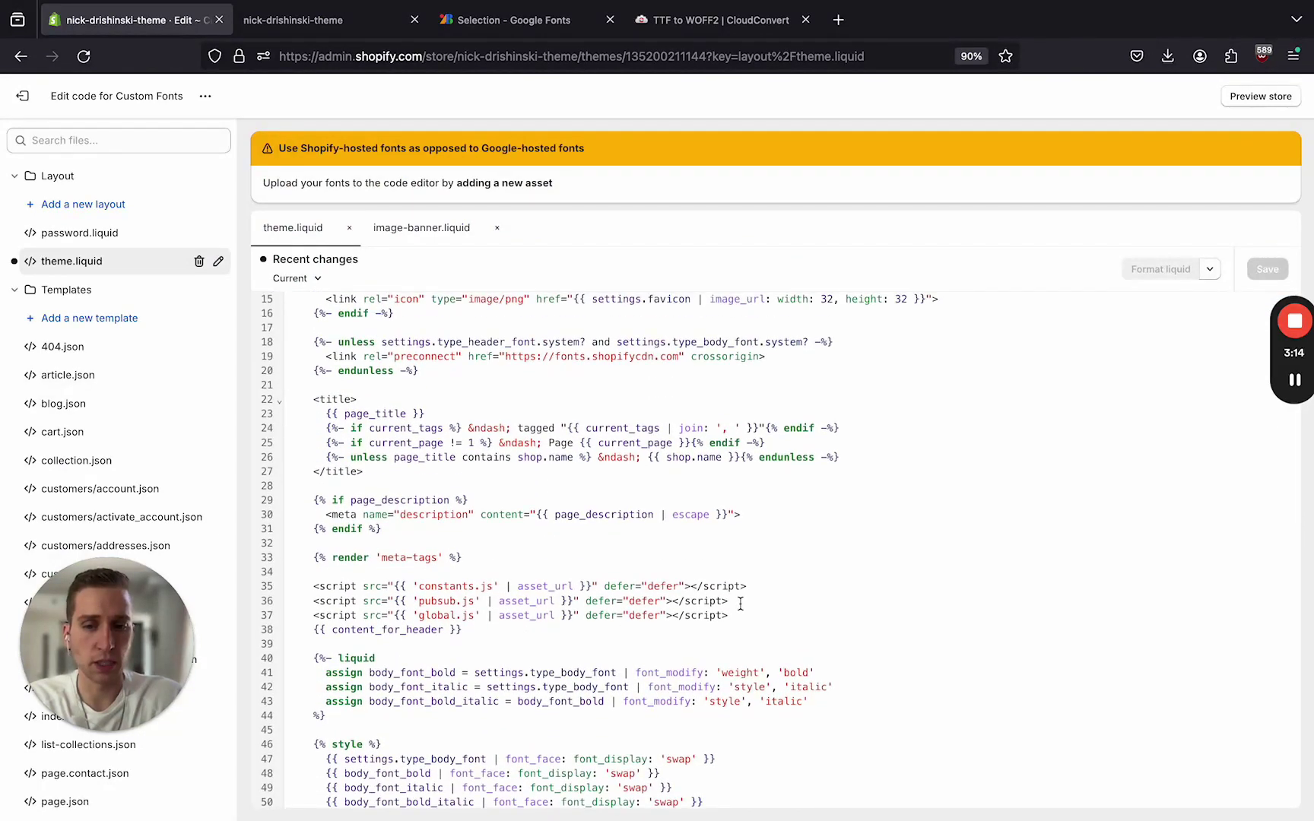
pyautogui.click(727, 563)
pyautogui.press('Return')
pyautogui.write('<sc')
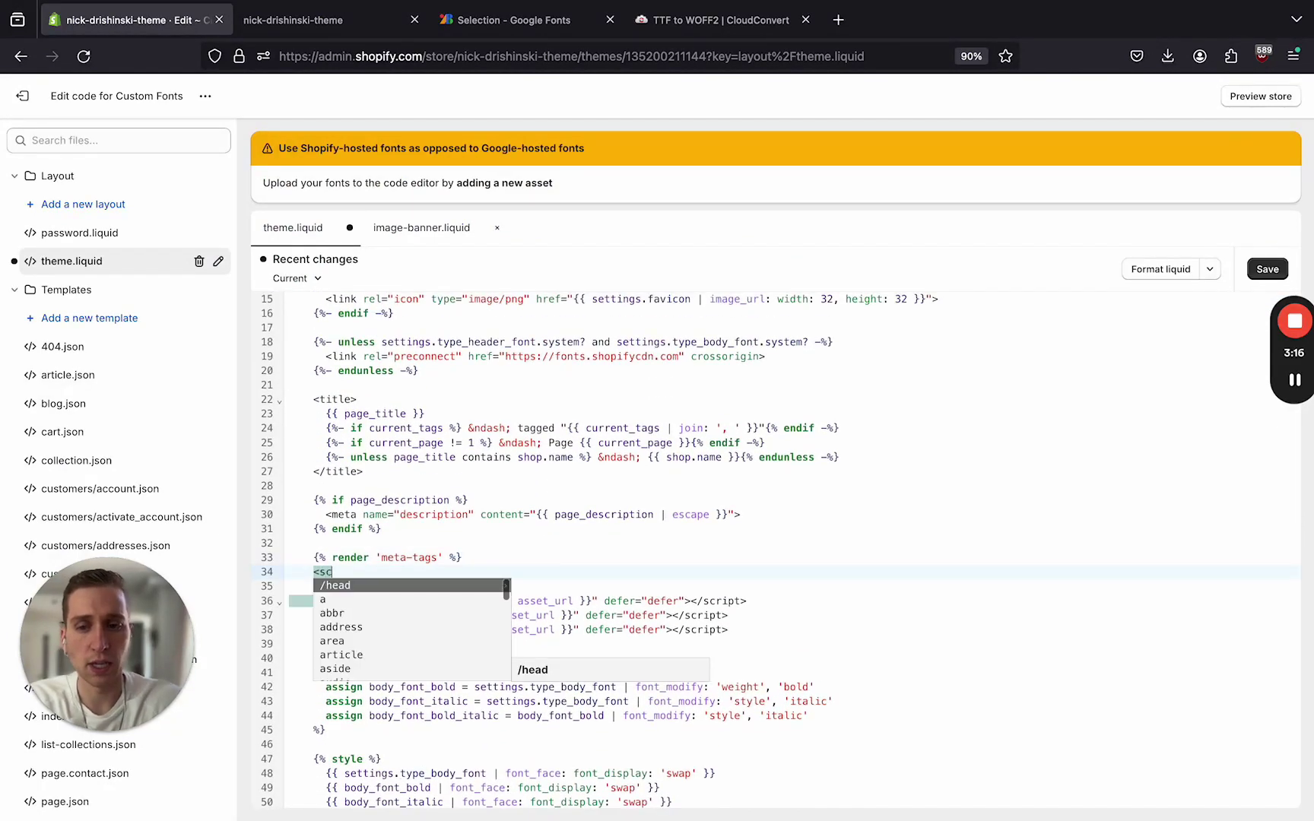
pyautogui.press('BackSpace')
pyautogui.write('tyle')
pyautogui.press('Return')
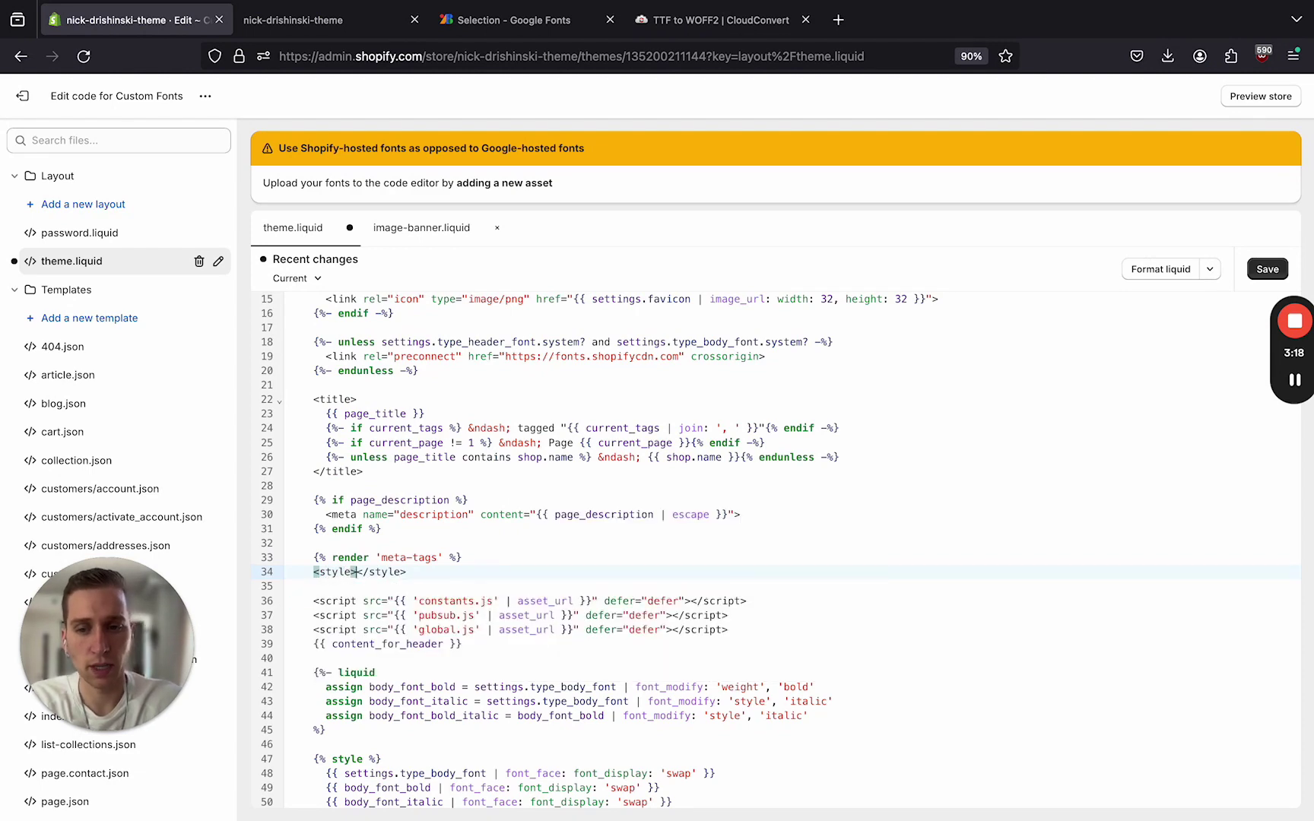
pyautogui.press('Return')
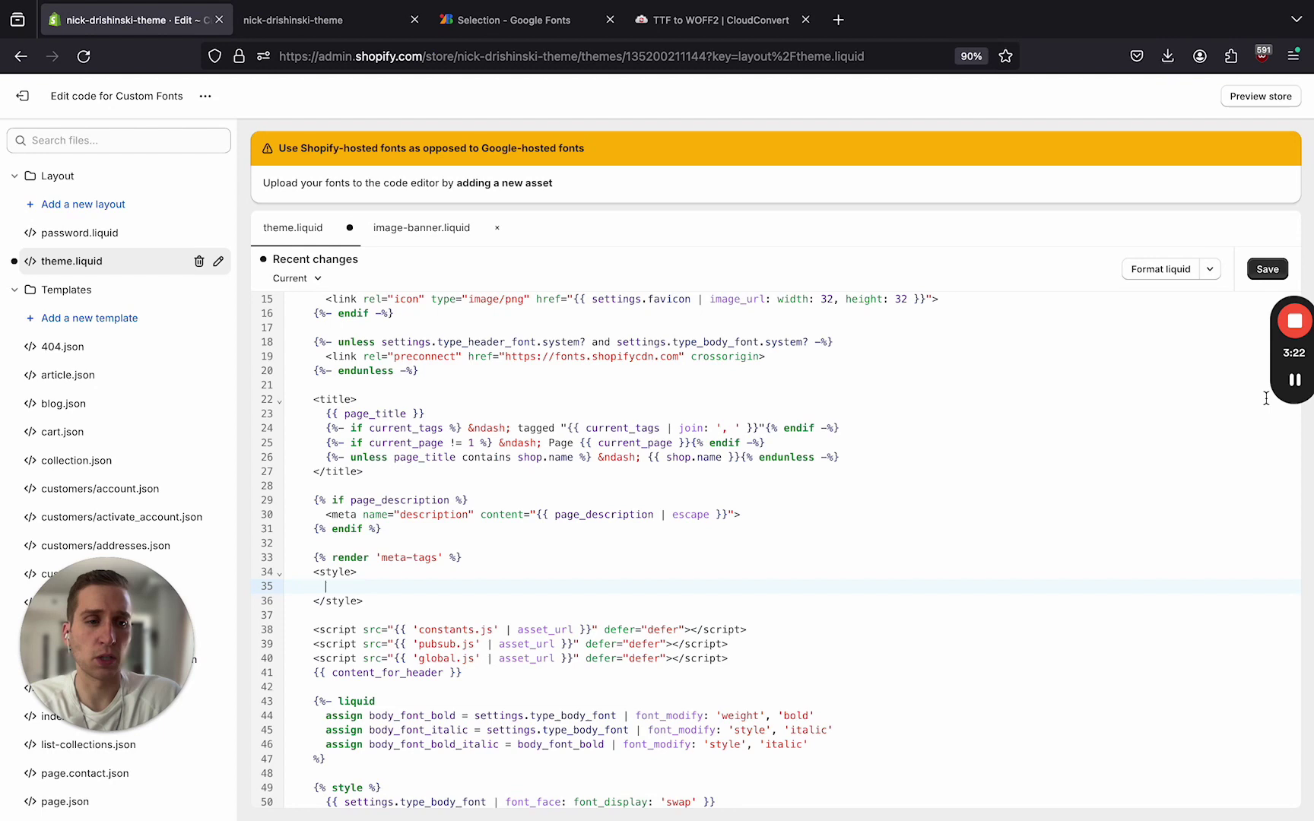
pyautogui.click(1291, 376)
pyautogui.click(359, 592)
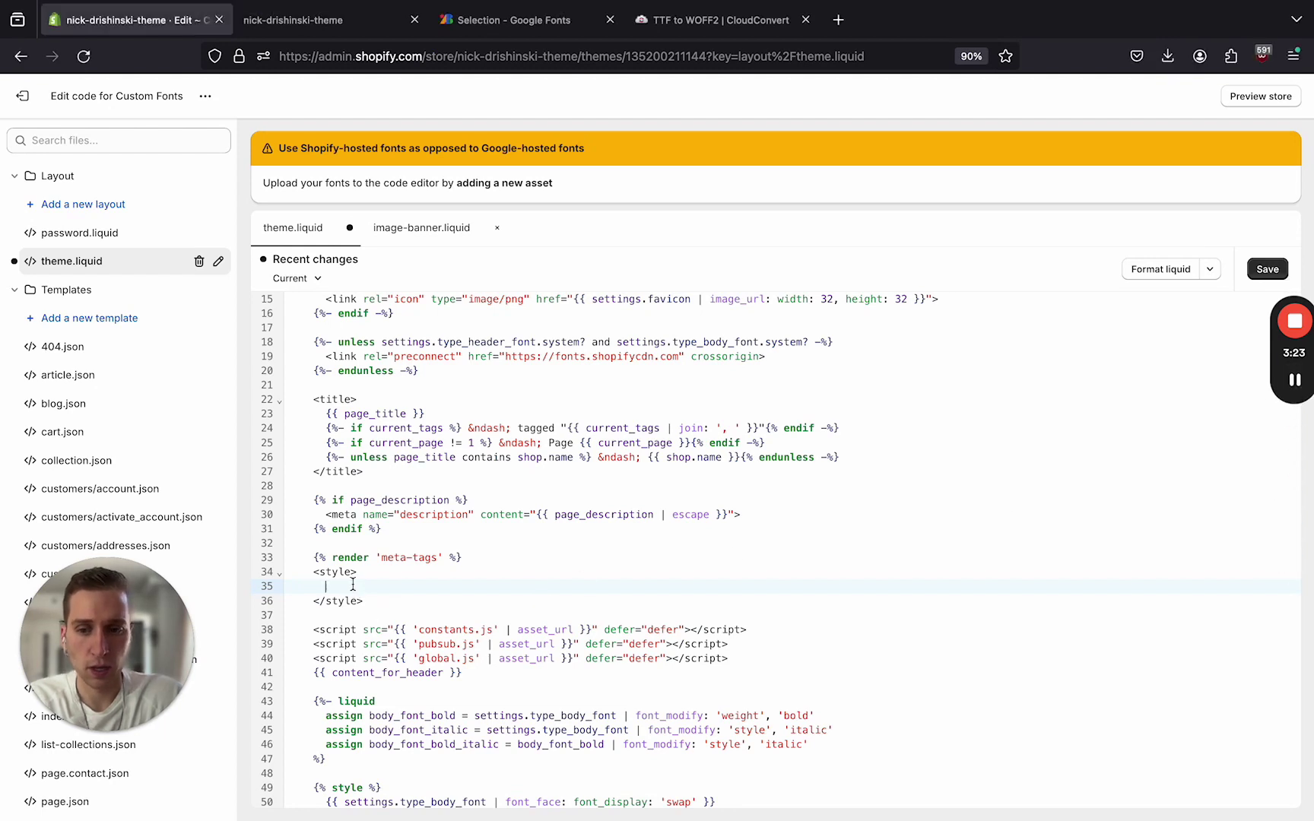
pyautogui.write('@font-face {         font-family: \'Ojuju-Regular\';         src: url("{{ \'Ojuju-Regular.woff2\' | file_url }}") format(\'woff2\');            font-weight: 100 900;            font-display: swap;            font-style: normal;     }')
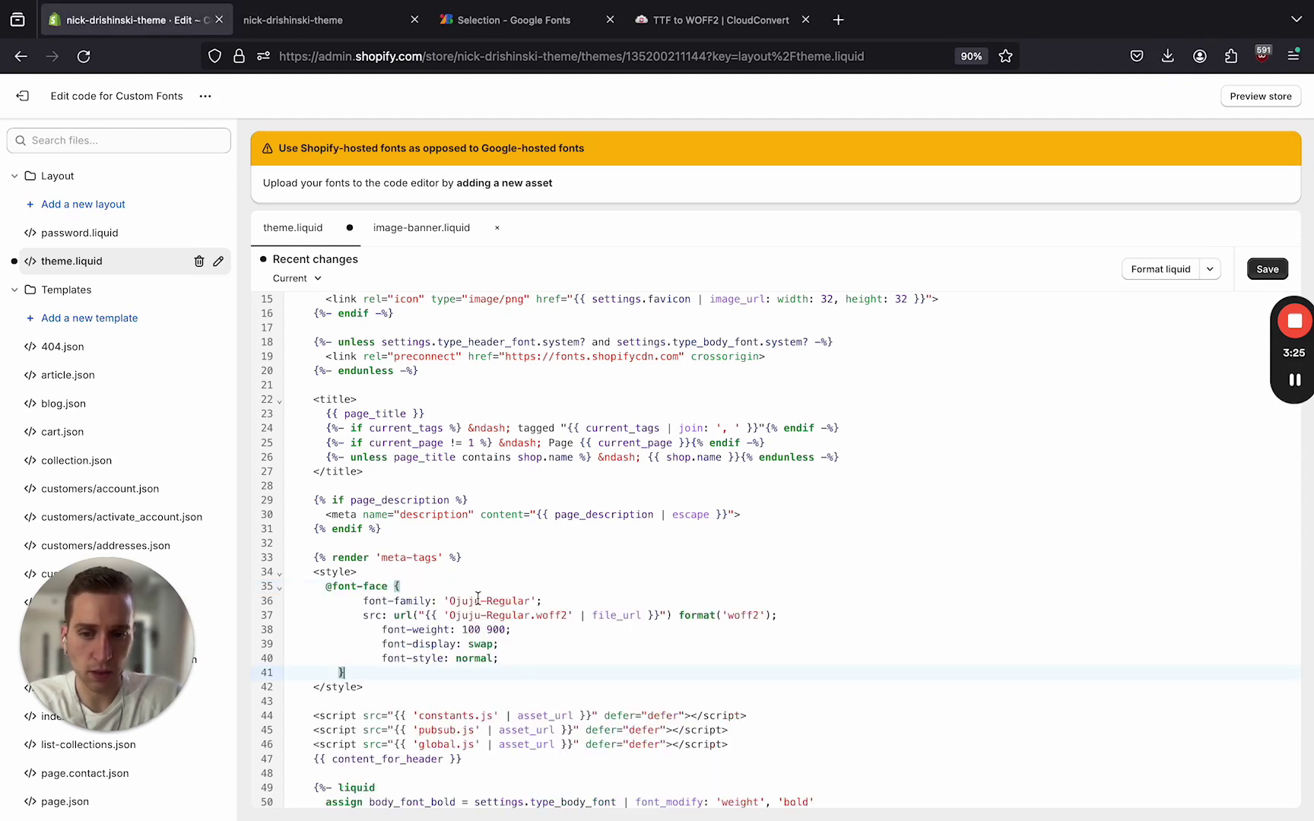
# Step: Change the rule's font-family and src file name from Ojuju-Regular to Whisper
pyautogui.moveTo(531, 601); pyautogui.dragTo(451, 602)
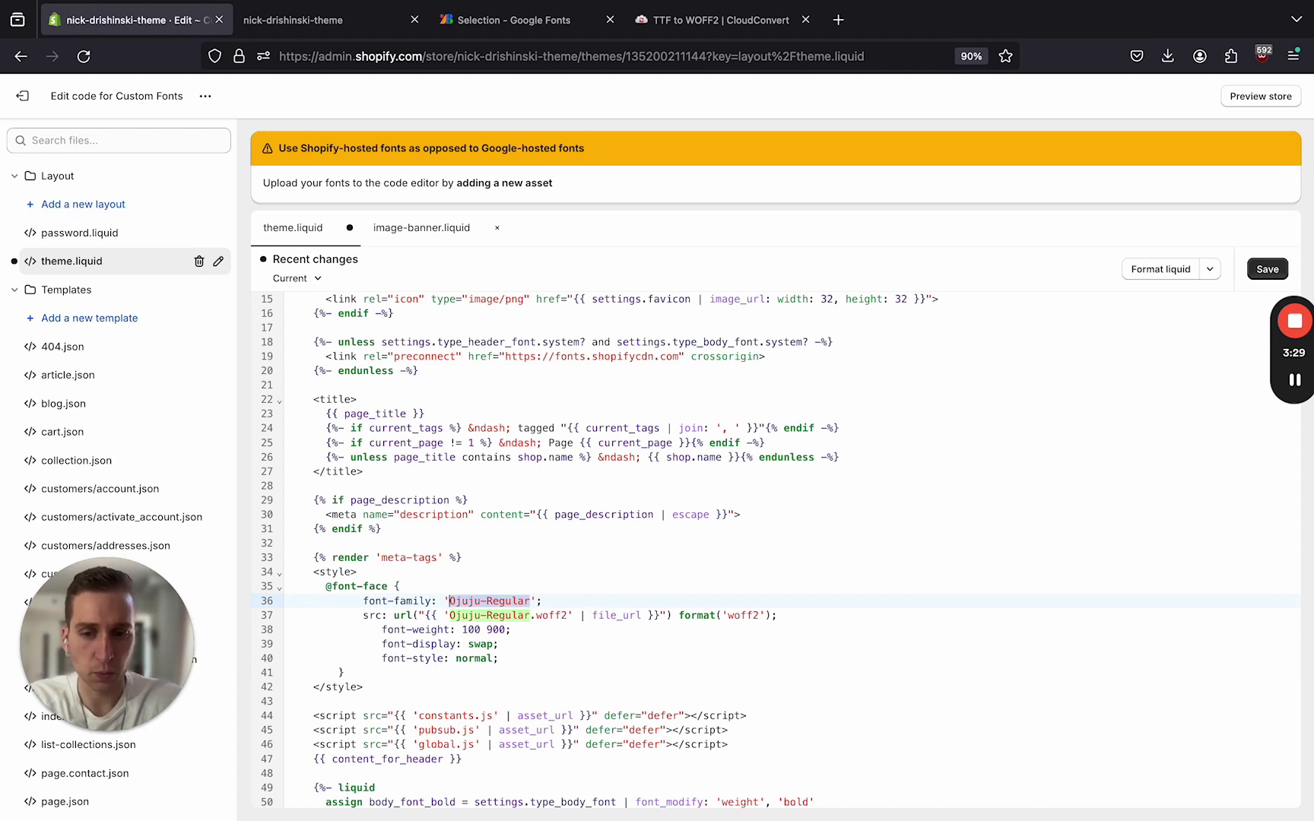
pyautogui.write('Whisper')
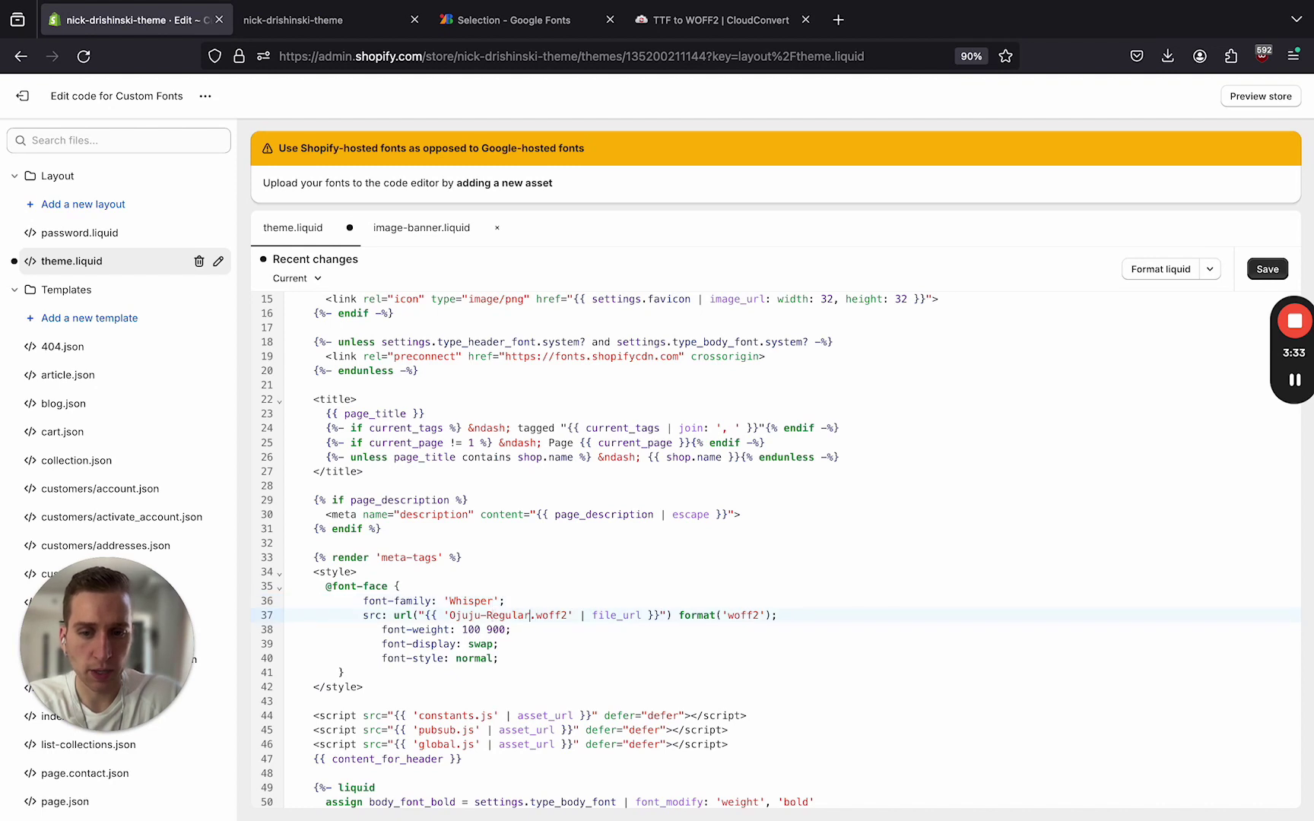
pyautogui.hotkey('alt', 'shift', 'Left')
pyautogui.hotkey('alt', 'shift', 'Left')
pyautogui.write('Whisper')
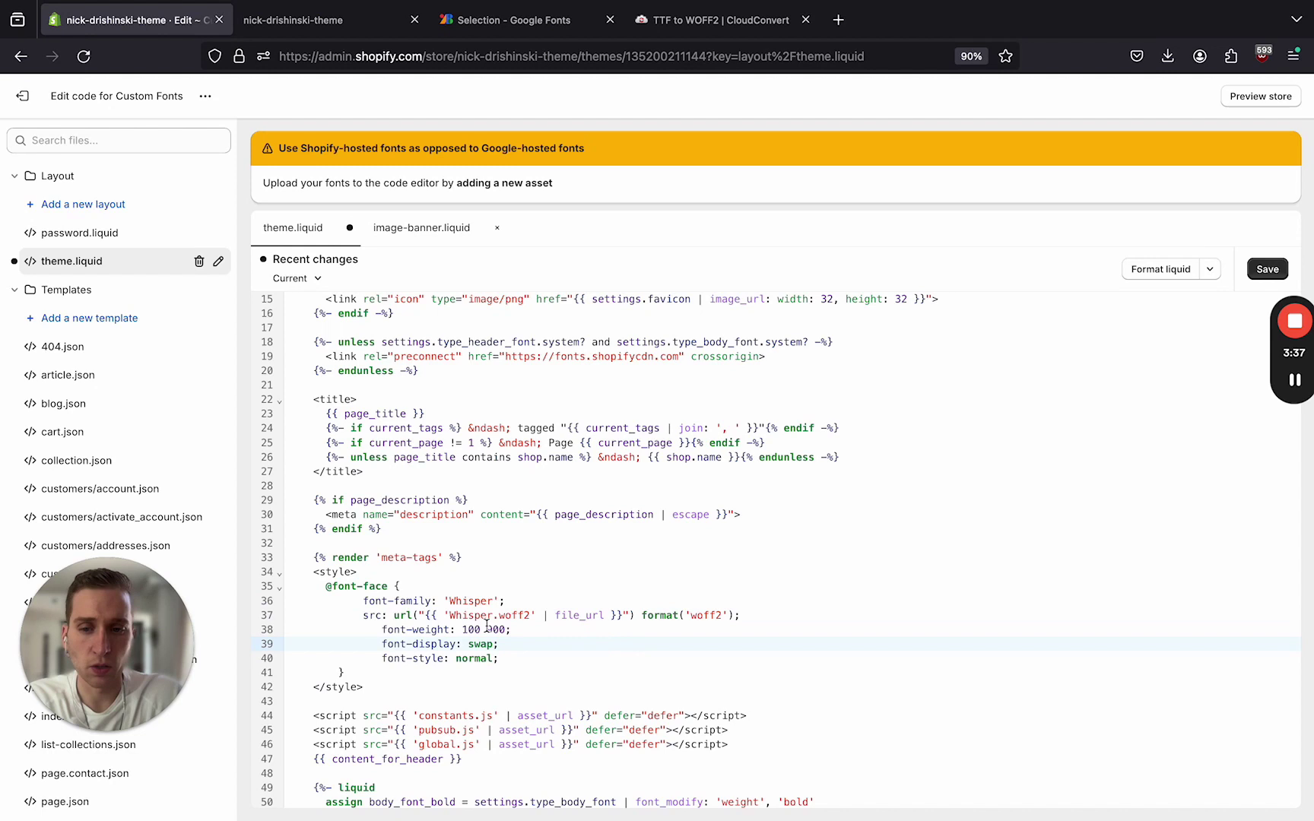
pyautogui.click(335, 588)
pyautogui.doubleClick(375, 588)
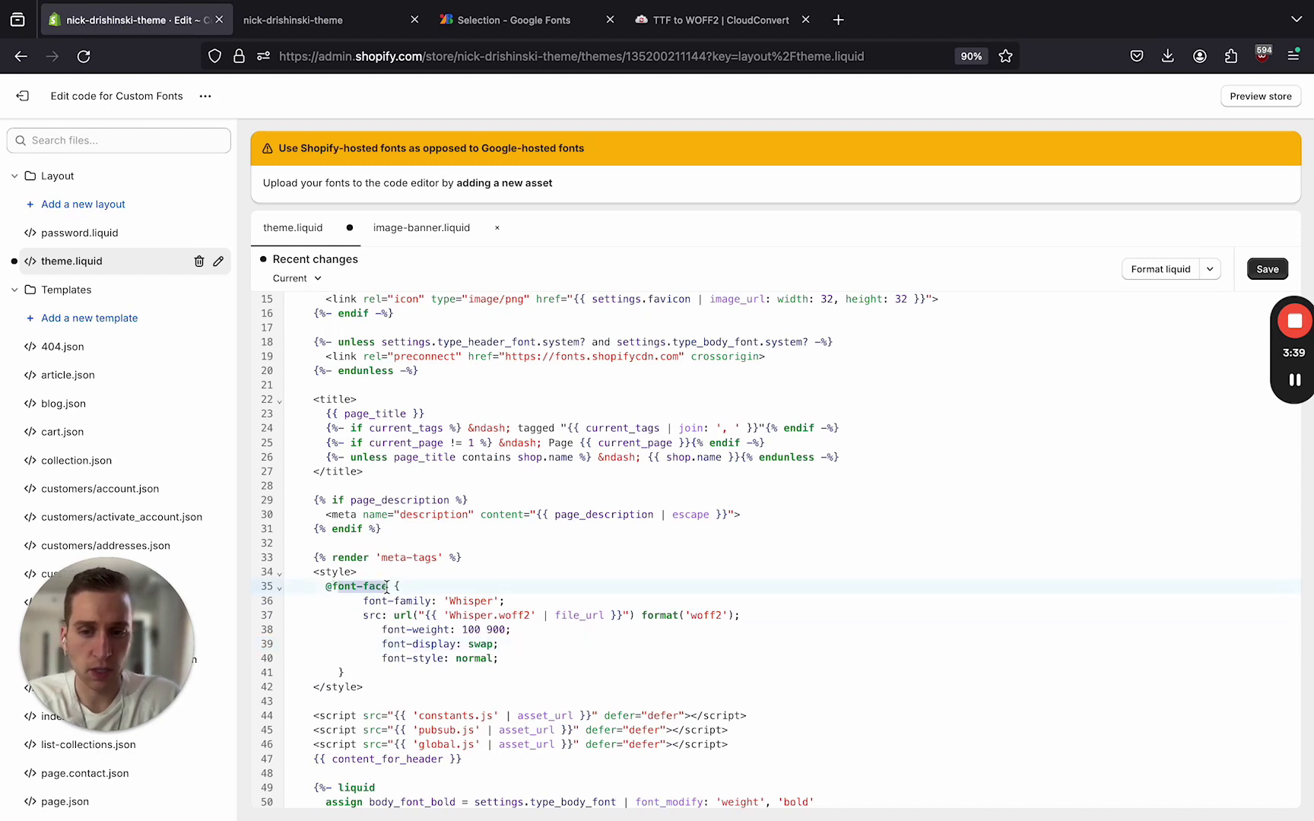
pyautogui.doubleClick(477, 602)
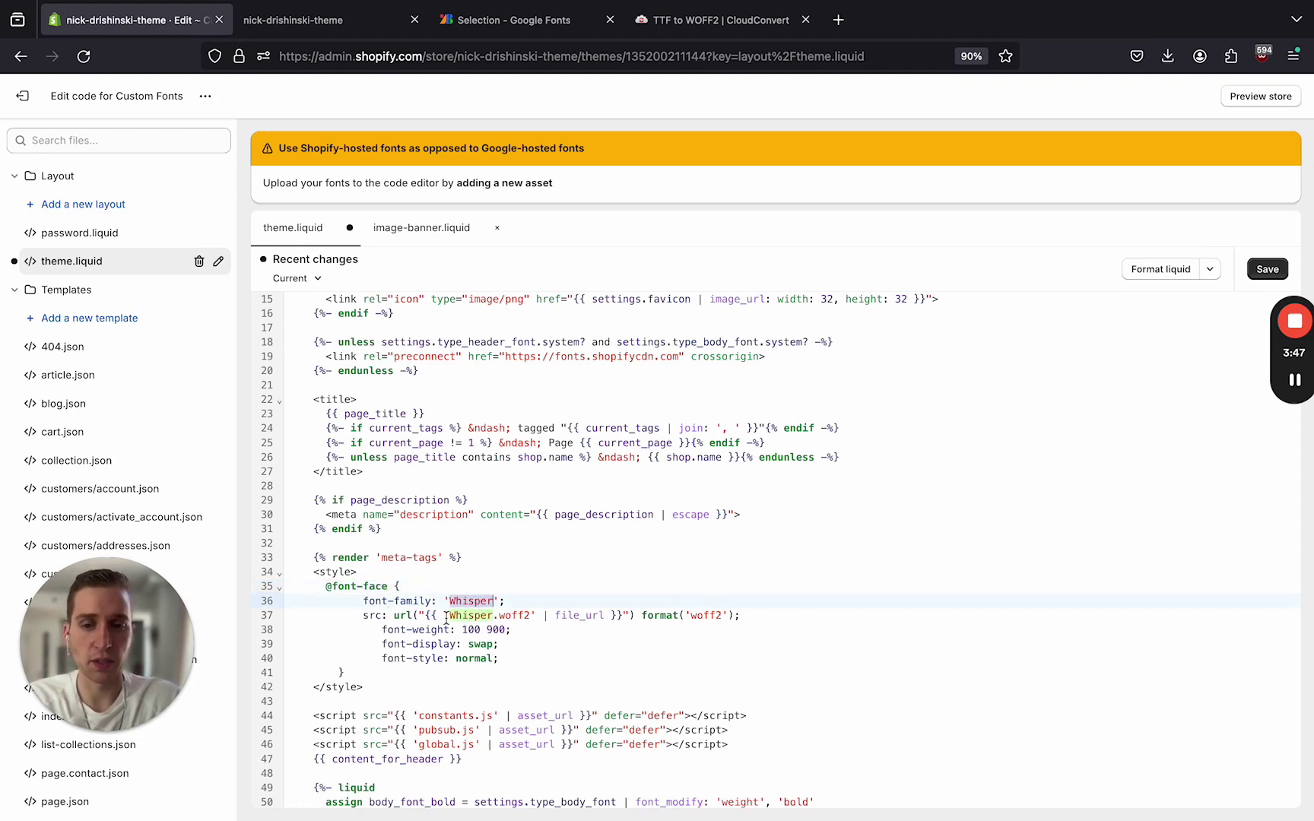
pyautogui.click(457, 617)
pyautogui.moveTo(395, 618); pyautogui.dragTo(494, 618)
pyautogui.doubleClick(562, 618)
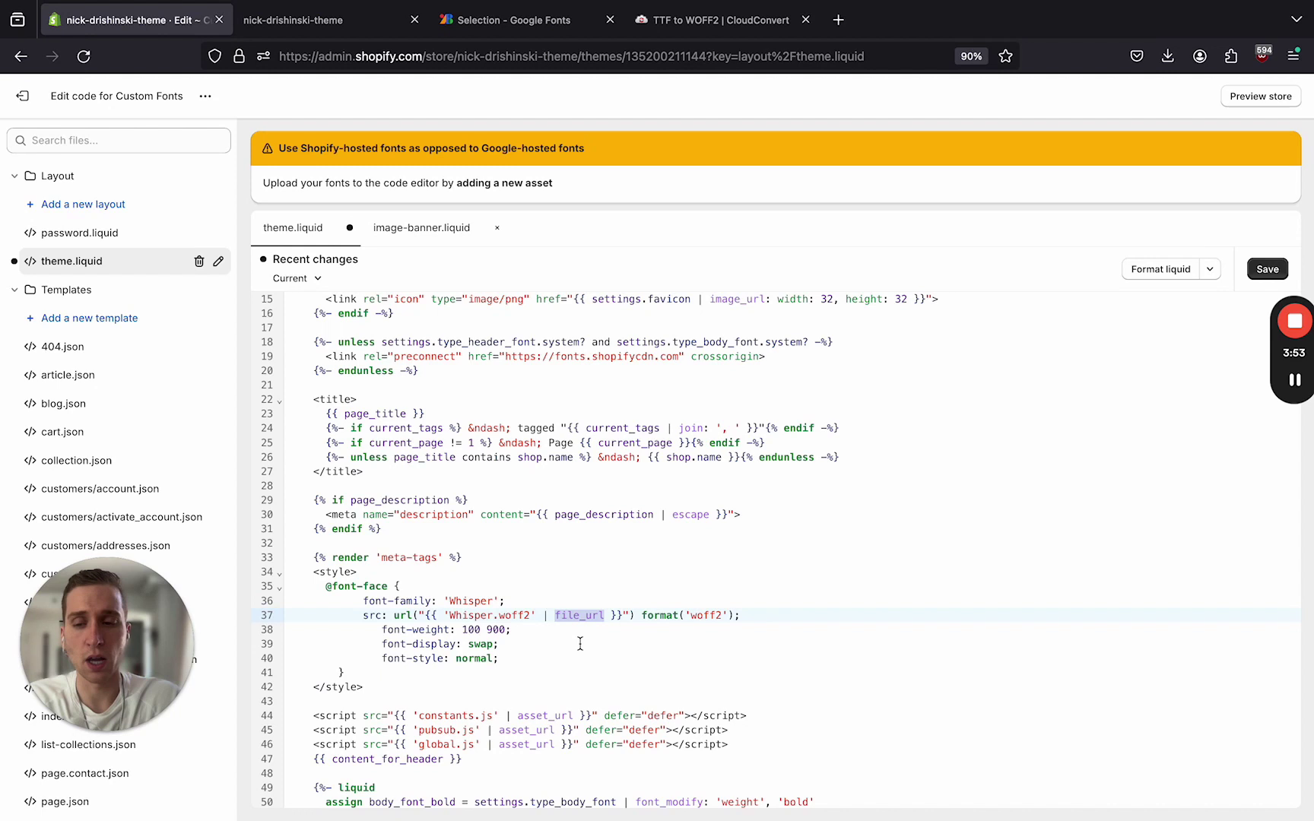
pyautogui.doubleClick(704, 615)
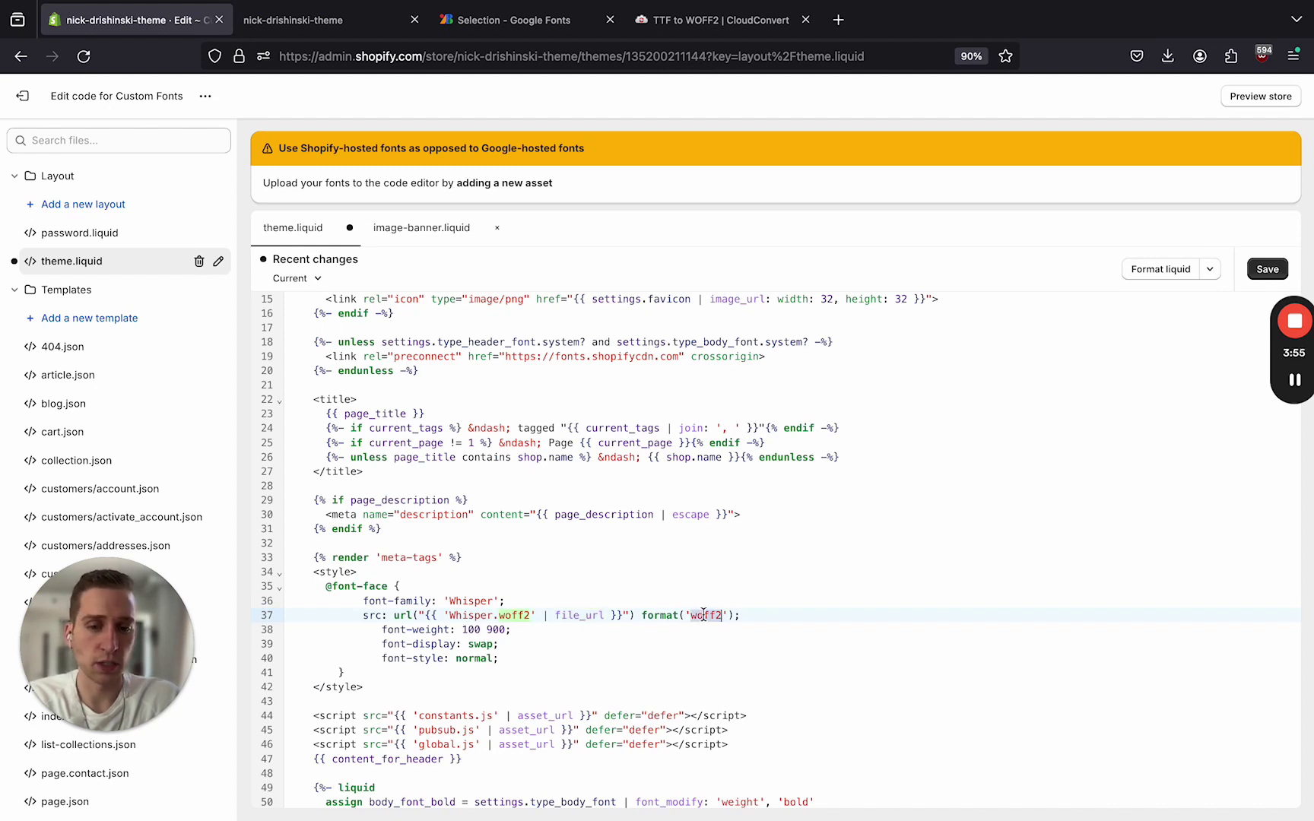
pyautogui.click(538, 645)
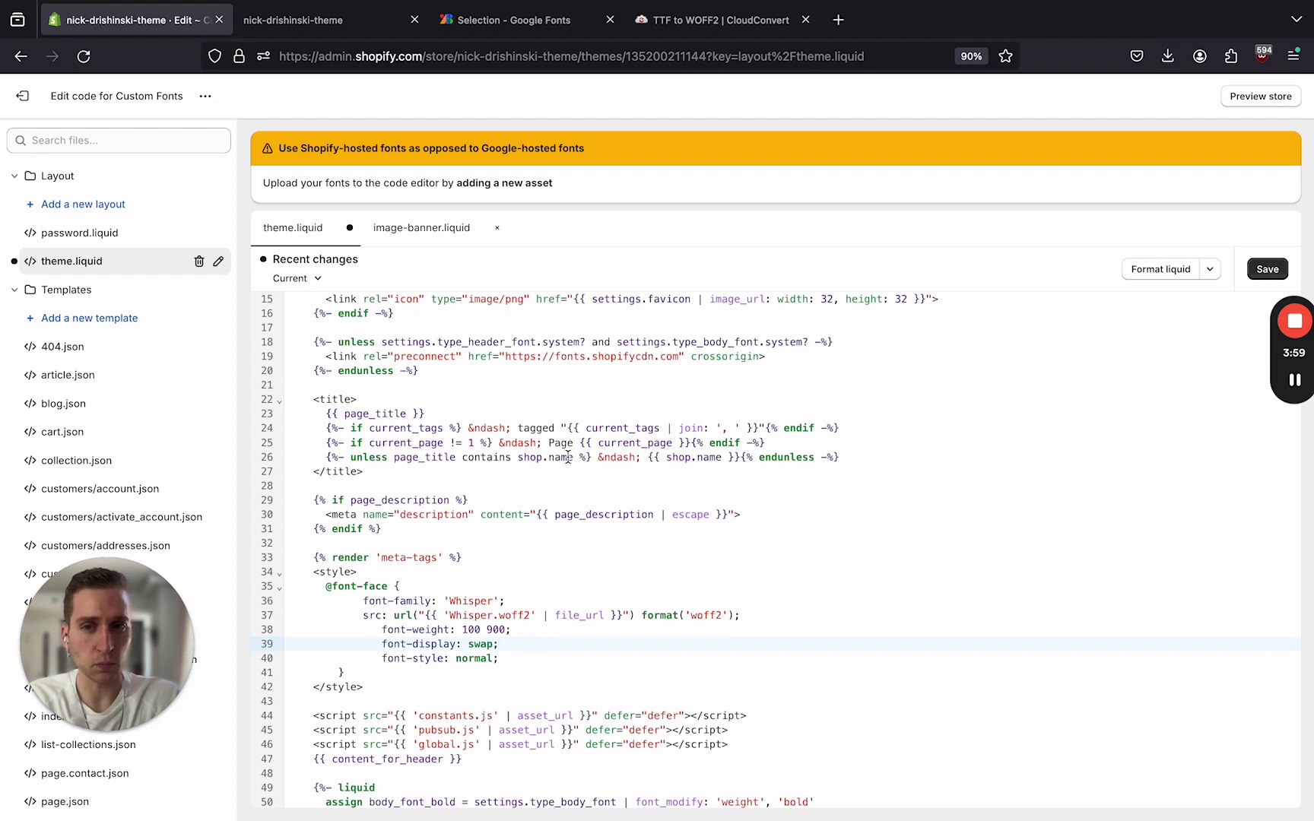
pyautogui.press('super+s')
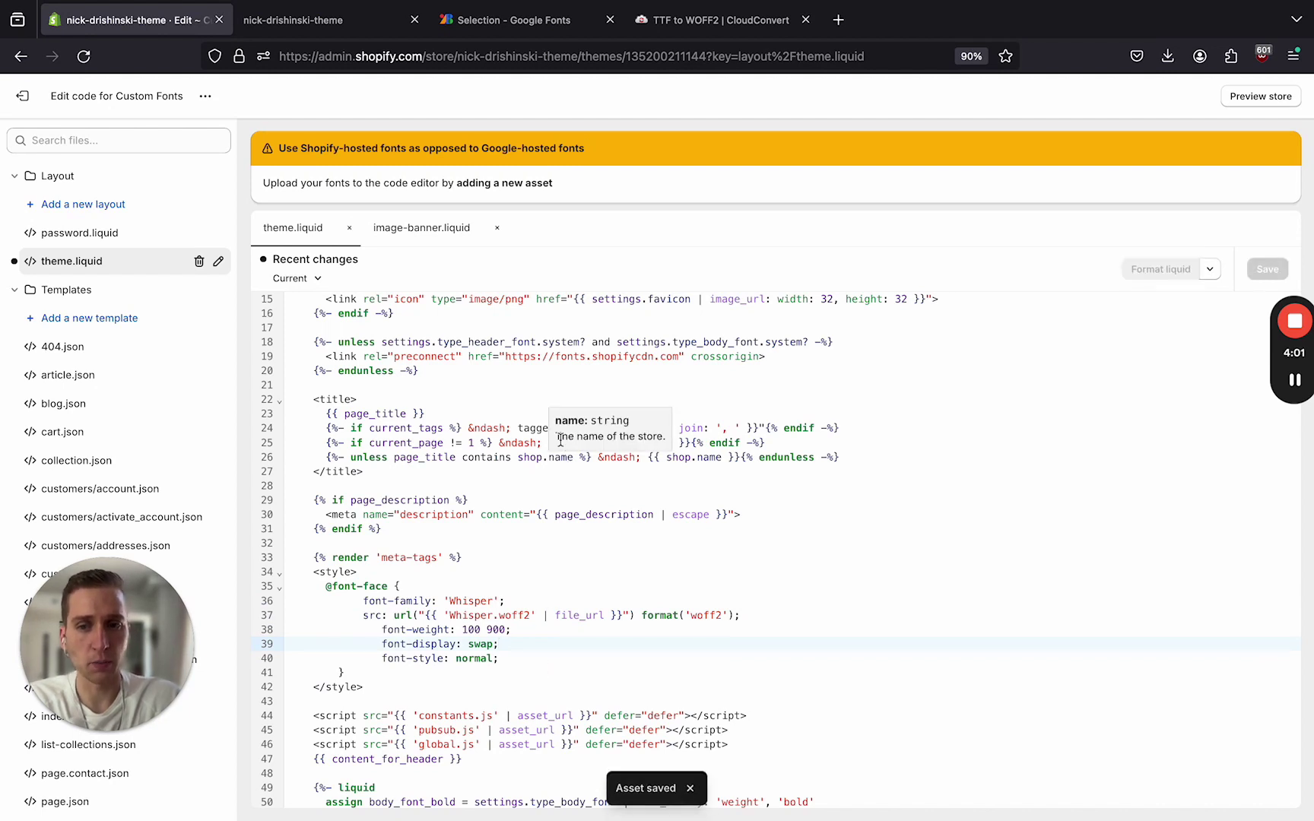
# Step: Delete the Google Fonts preconnect and Whisper stylesheet lines 10–12 plus the blank line, and save
pyautogui.press('super+Up')
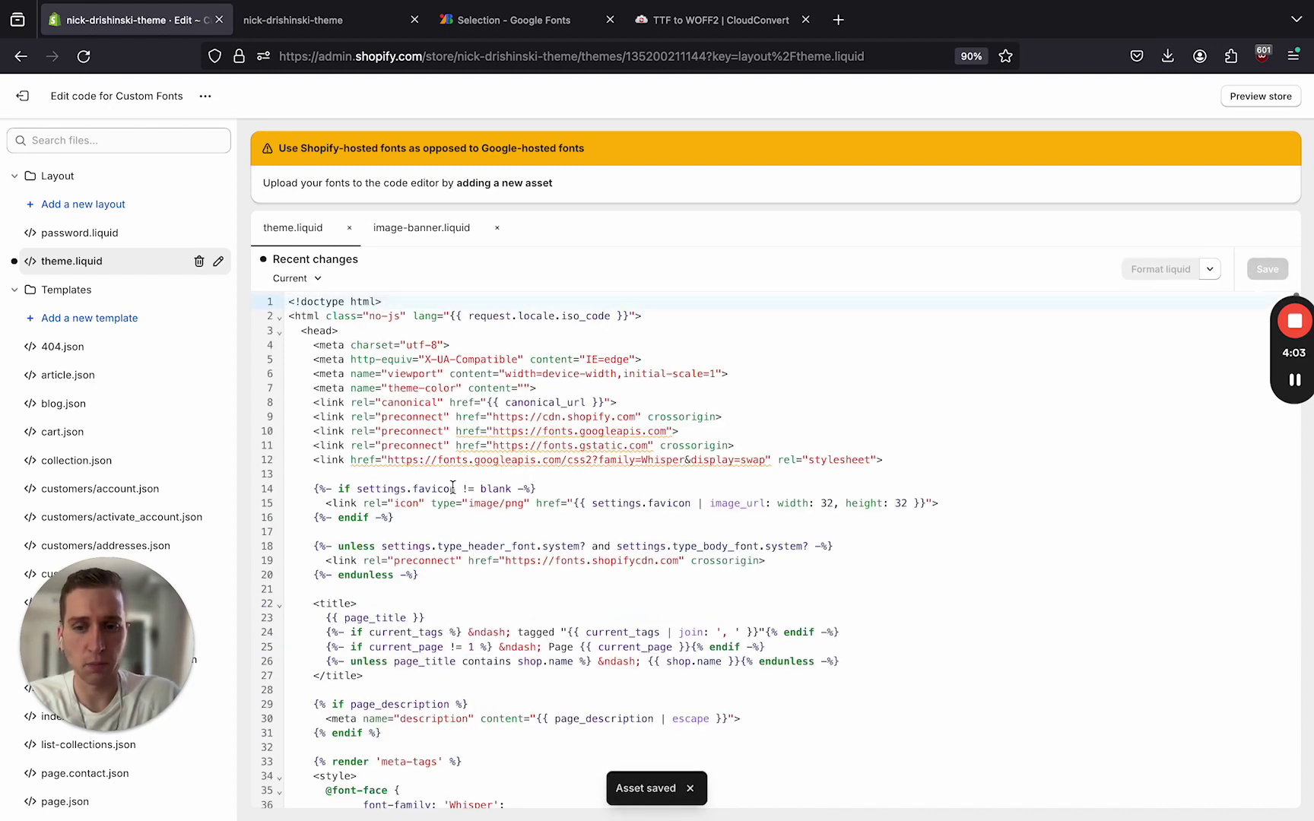
pyautogui.click(497, 462)
pyautogui.press('End')
pyautogui.hotkey('shift', 'Home')
pyautogui.hotkey('shift', 'Up')
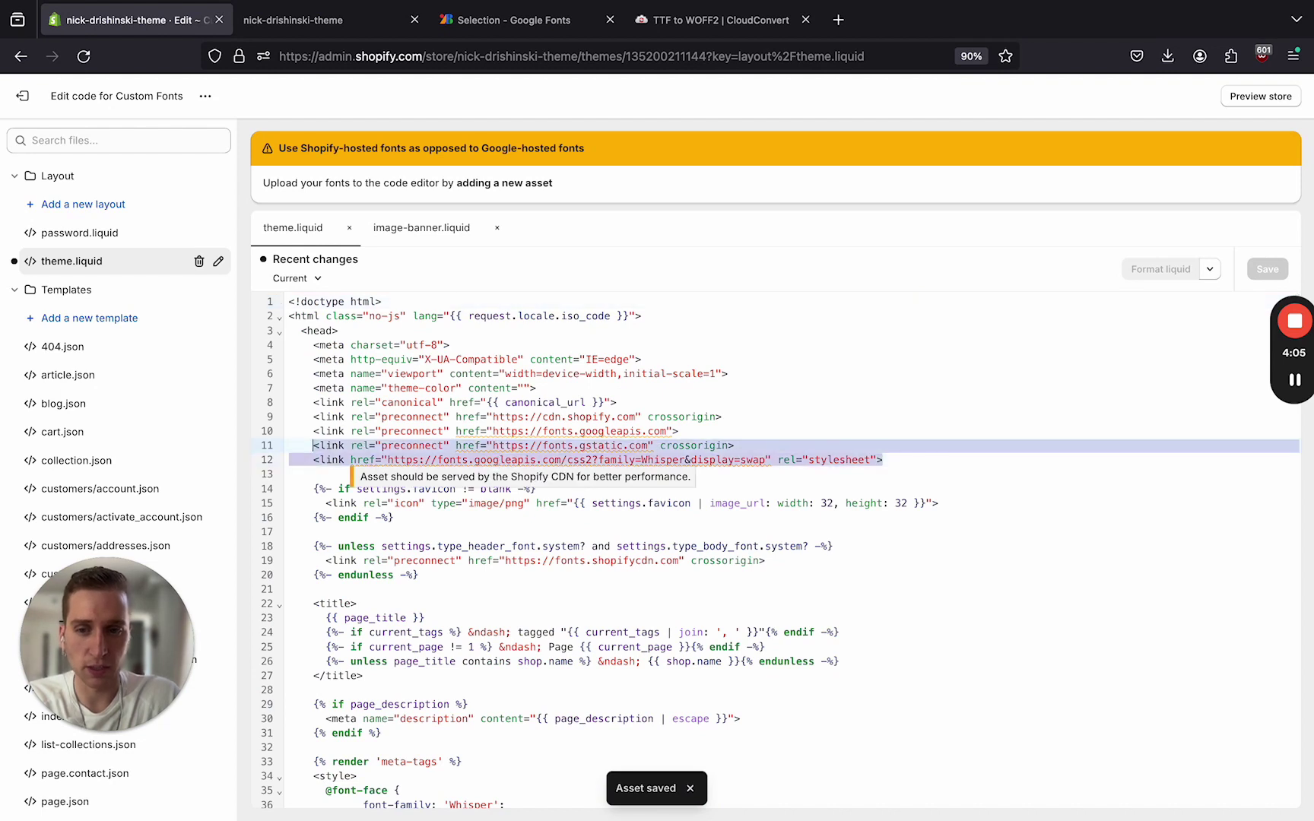
pyautogui.hotkey('shift', 'Up')
pyautogui.press('BackSpace')
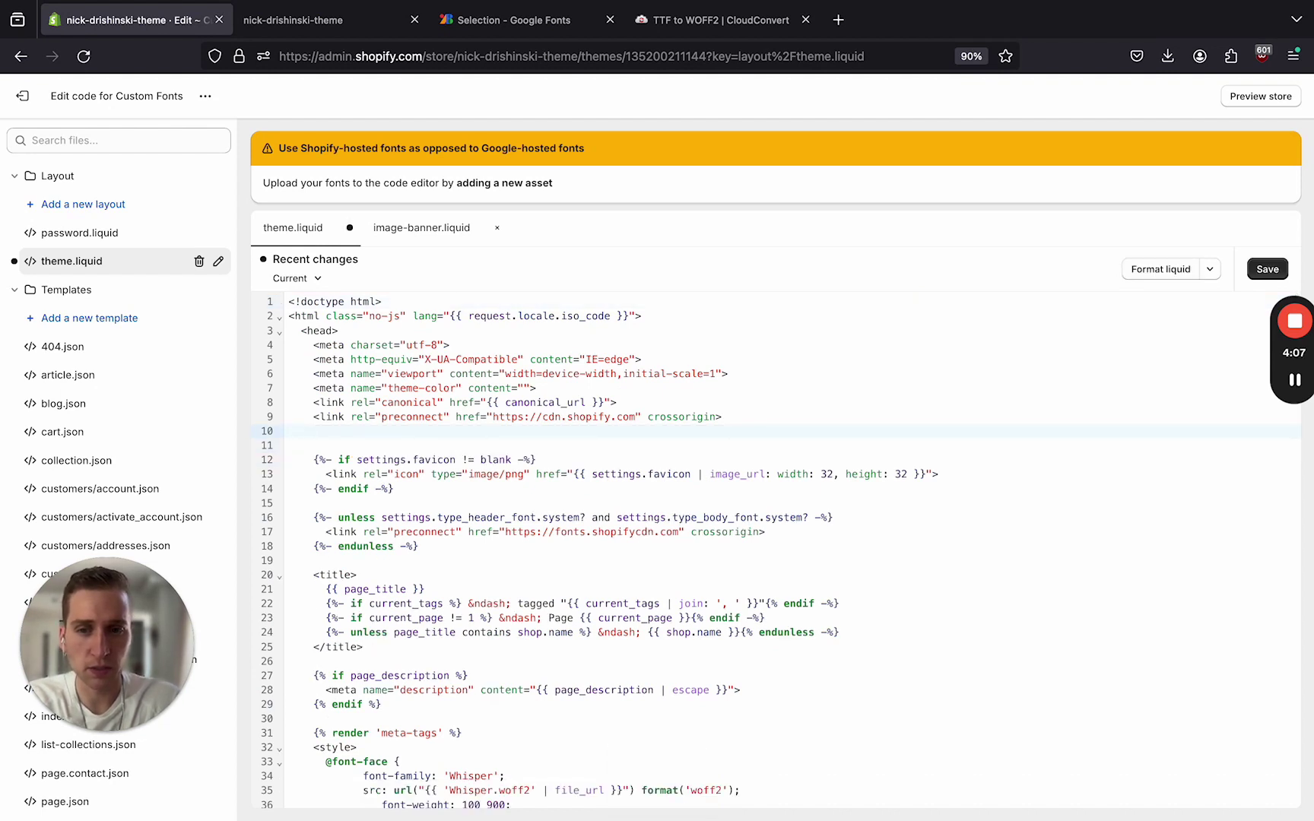
pyautogui.press('BackSpace')
pyautogui.press('super+s')
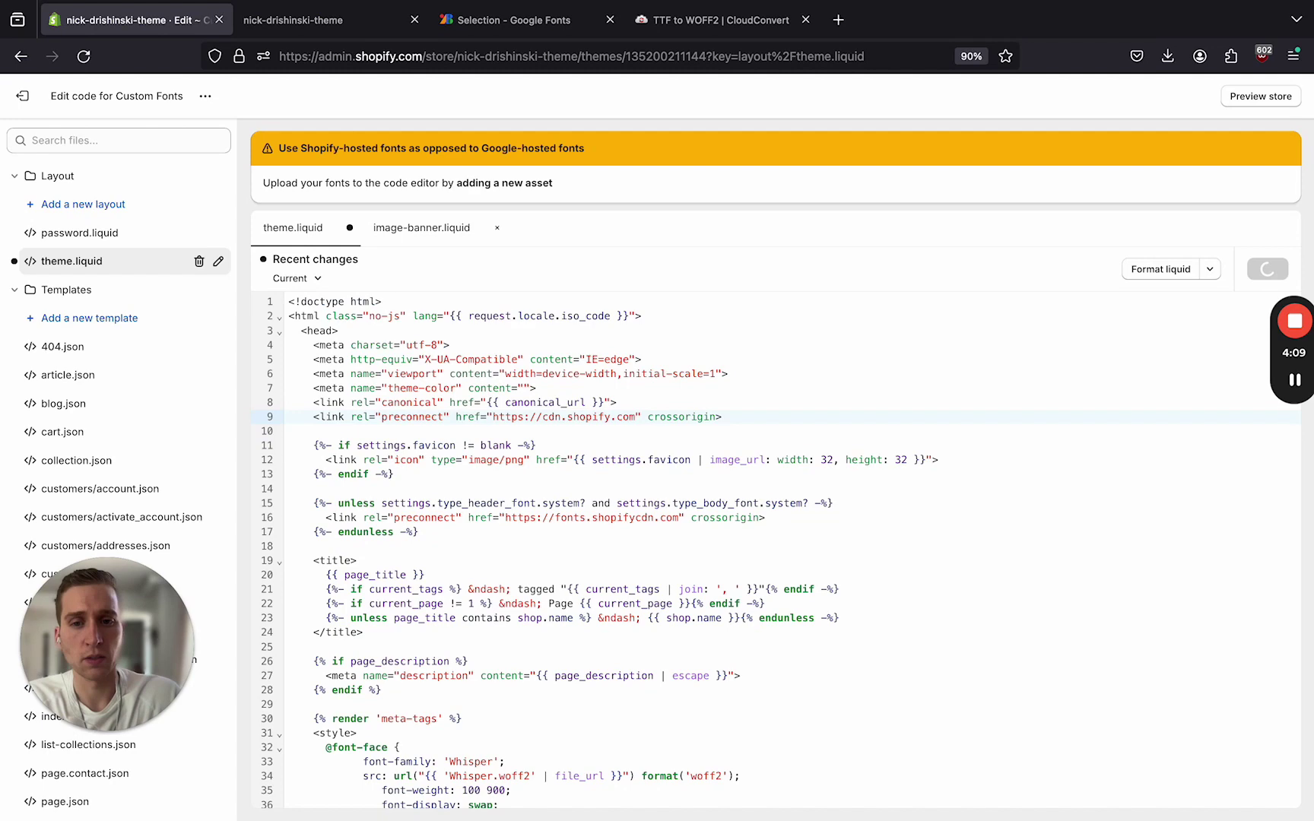
# Step: Reload the storefront preview to check the banner heading's font
pyautogui.hotkey('ctrl', 'Tab')
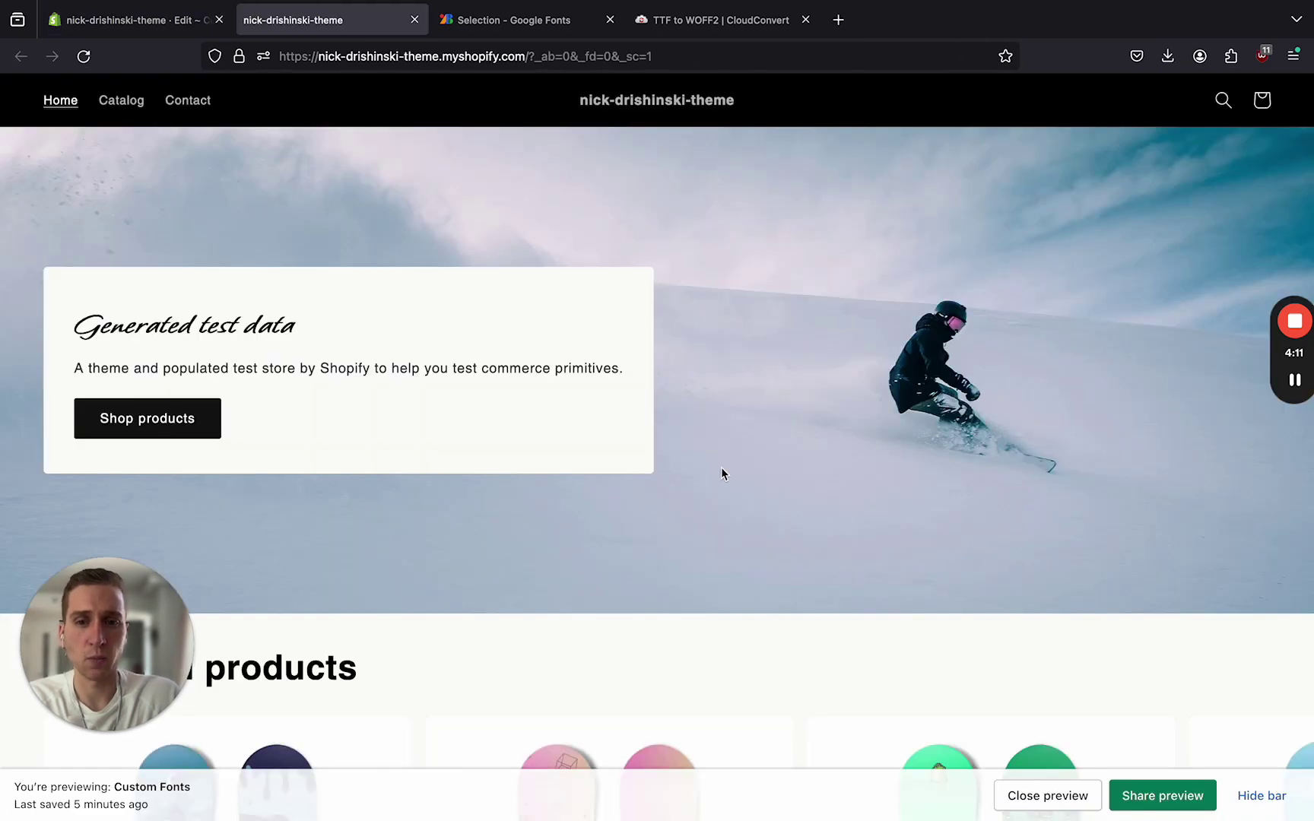
pyautogui.press('super+r')
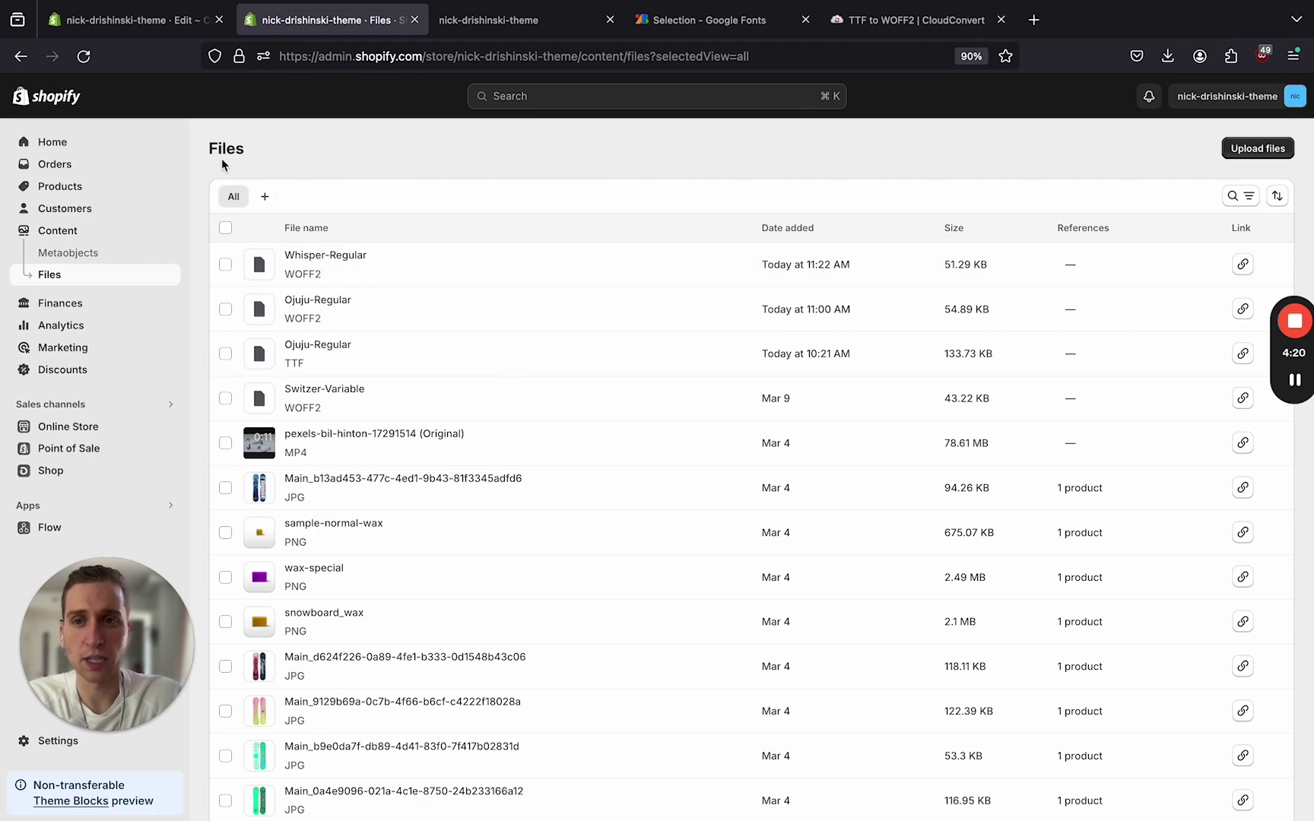
pyautogui.click(167, 29)
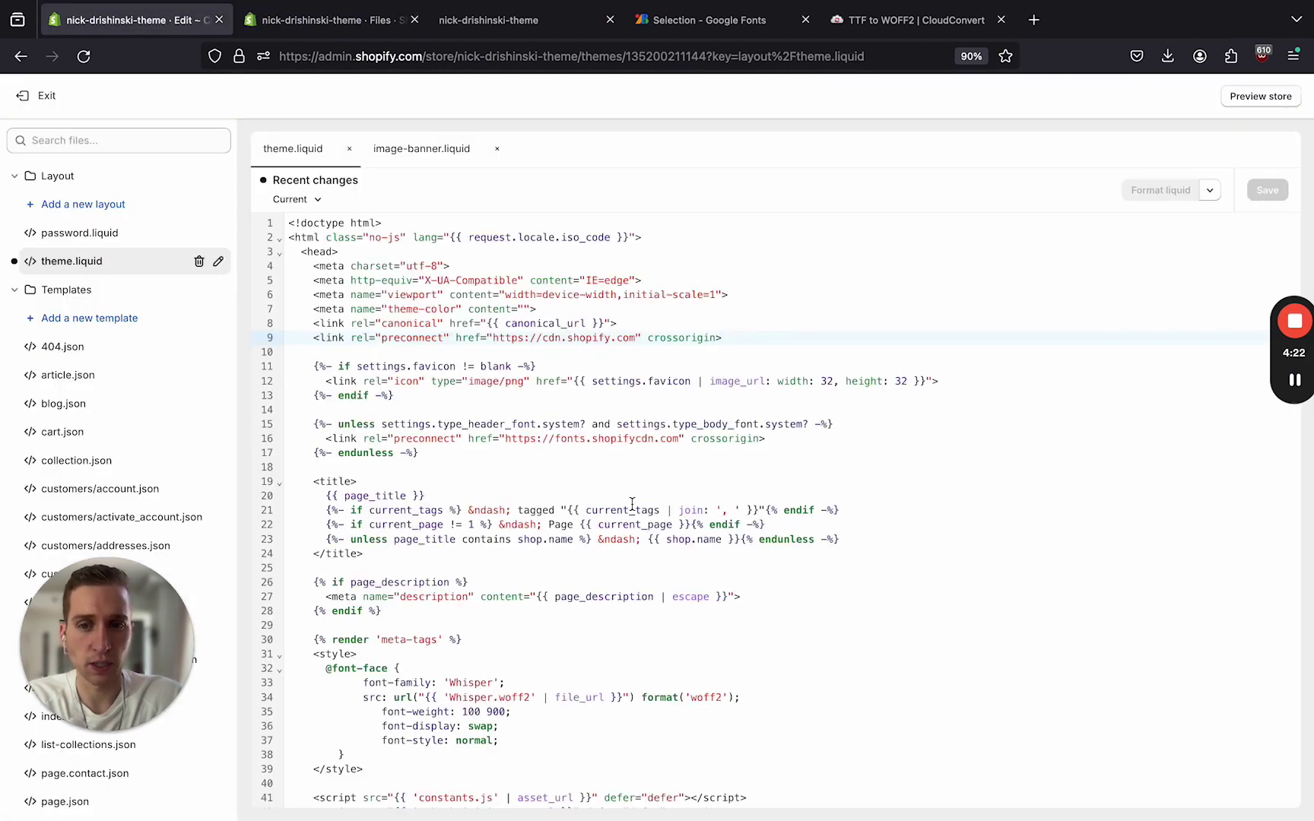
pyautogui.press('super+Down')
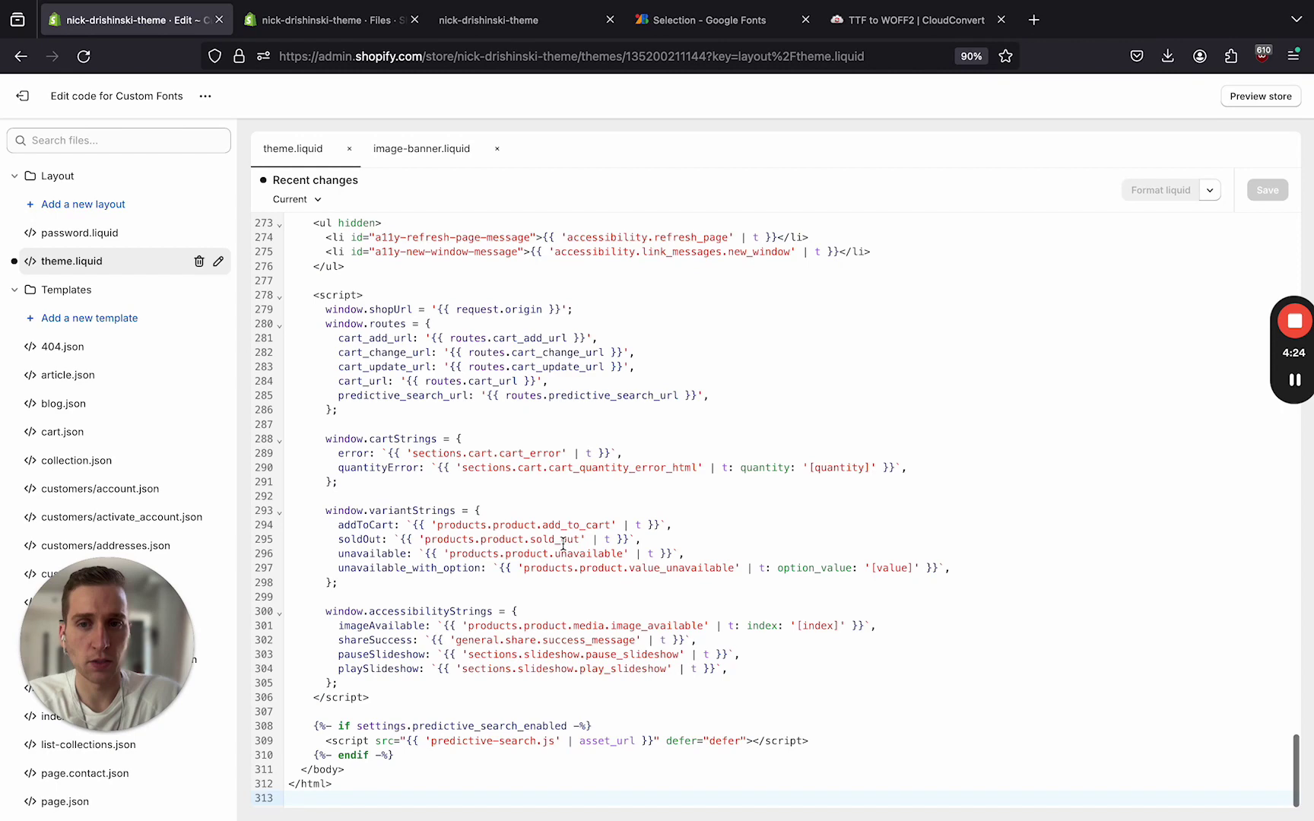
pyautogui.press('super+f')
pyautogui.write('Whisper')
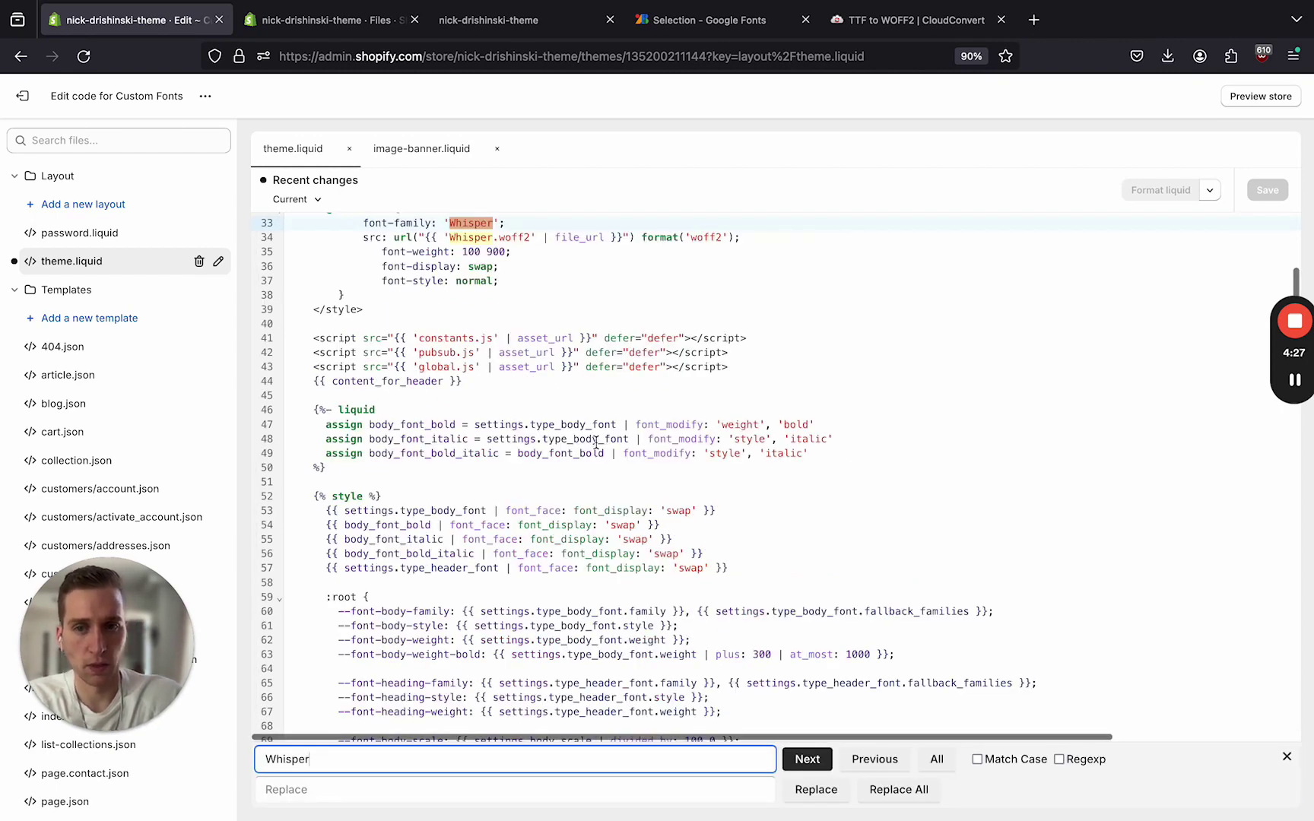
pyautogui.scroll(4, 604, 431)
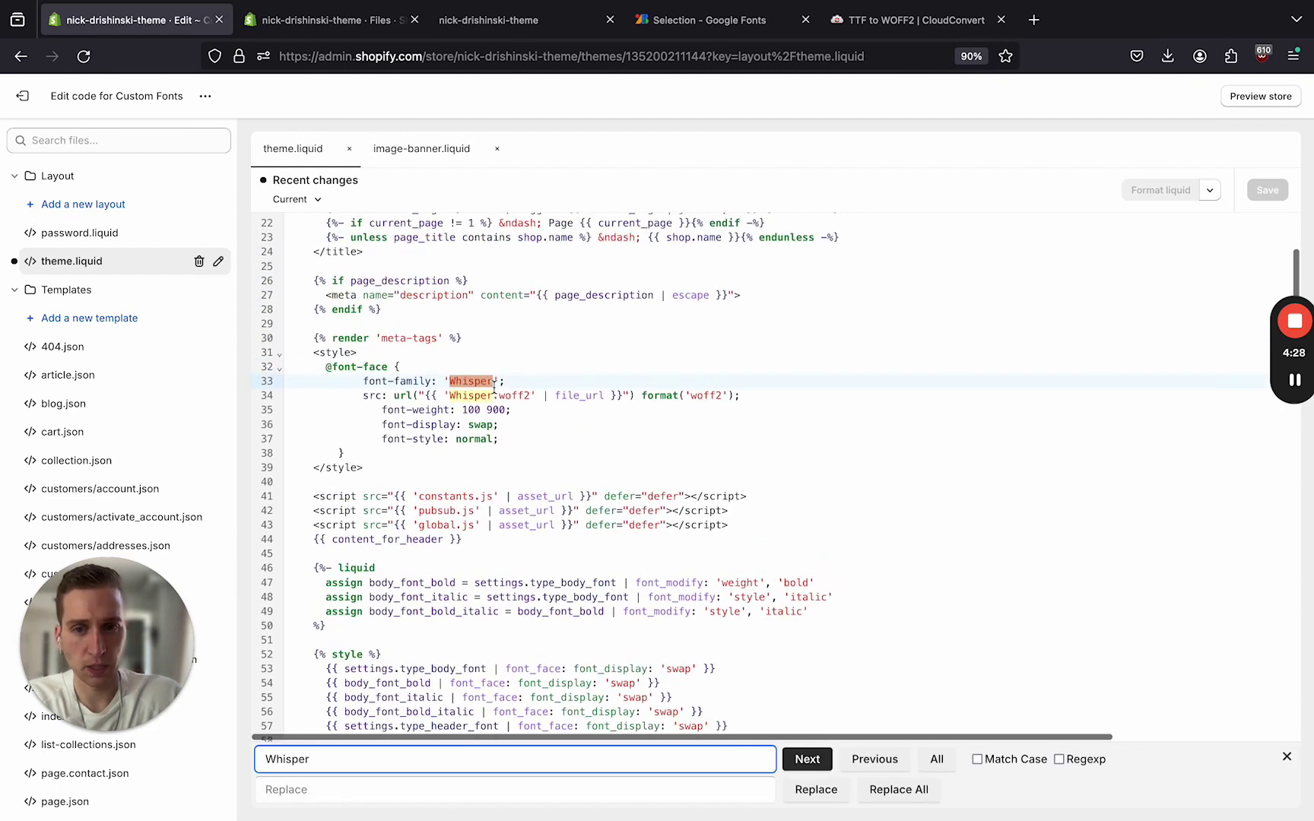
pyautogui.click(491, 384)
pyautogui.press('Escape')
pyautogui.write('-Regular')
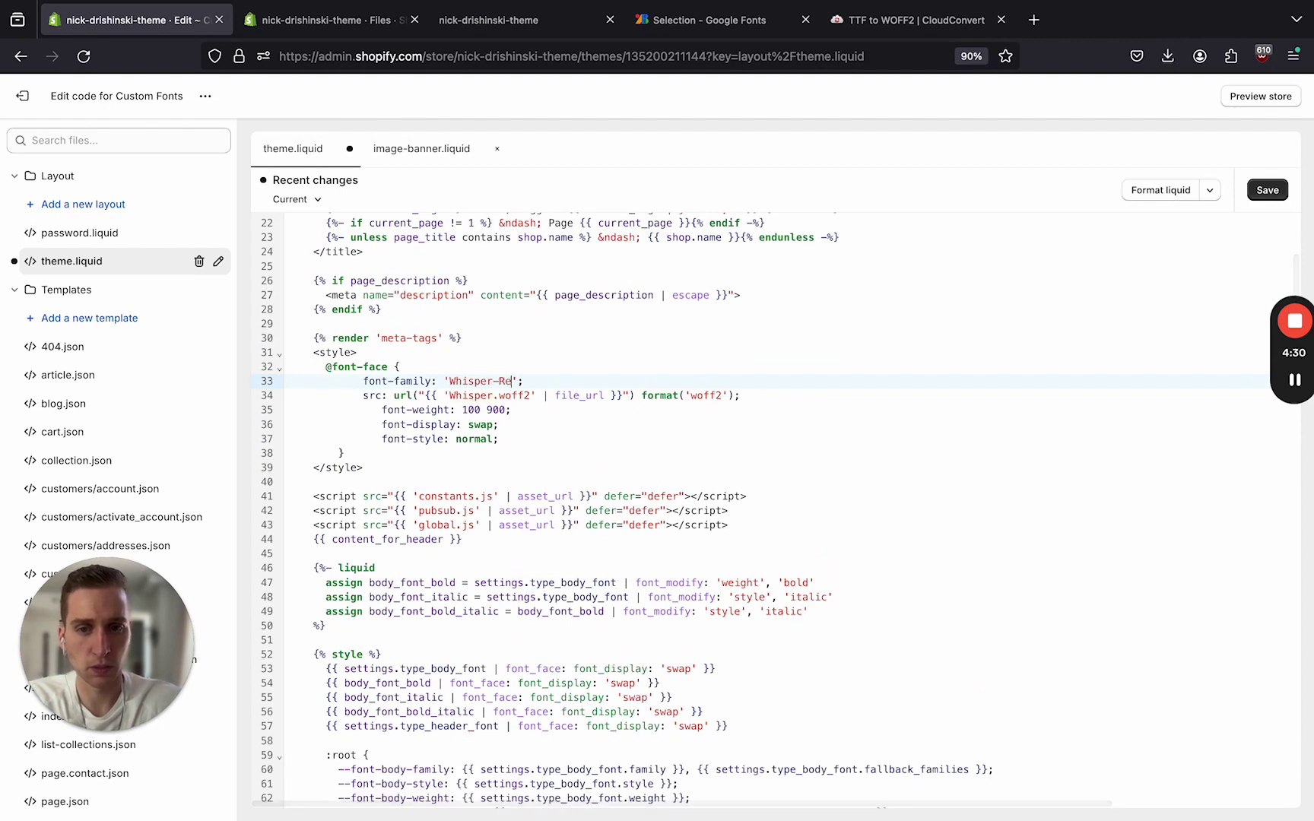
# Step: Point the font source at Whisper-Regular.woff2 and save theme.liquid
pyautogui.hotkey('shift', 'alt', 'Left')
pyautogui.hotkey('shift', 'alt', 'Left')
pyautogui.hotkey('shift', 'alt', 'Left')
pyautogui.hotkey('ctrl', 'c')
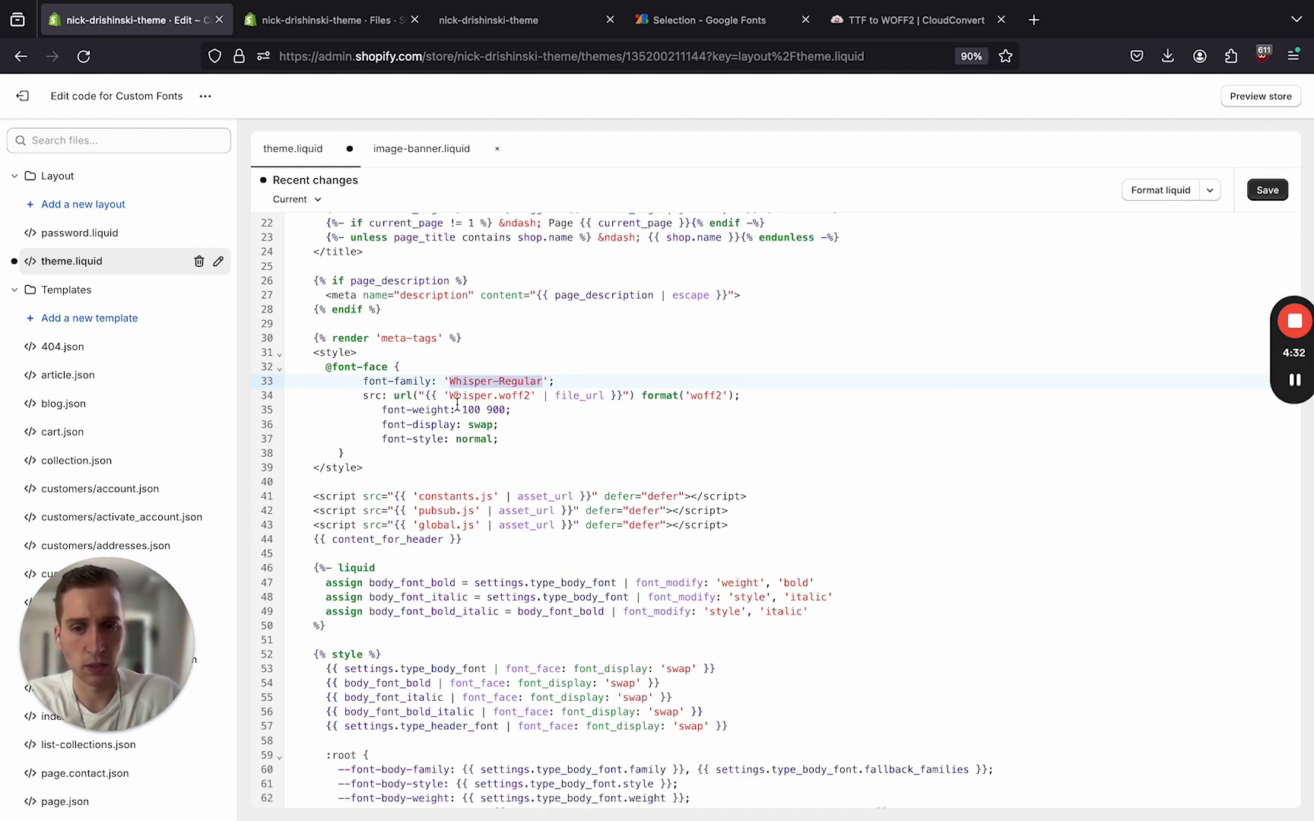
pyautogui.doubleClick(470, 396)
pyautogui.hotkey('ctrl', 'v')
pyautogui.click(652, 423)
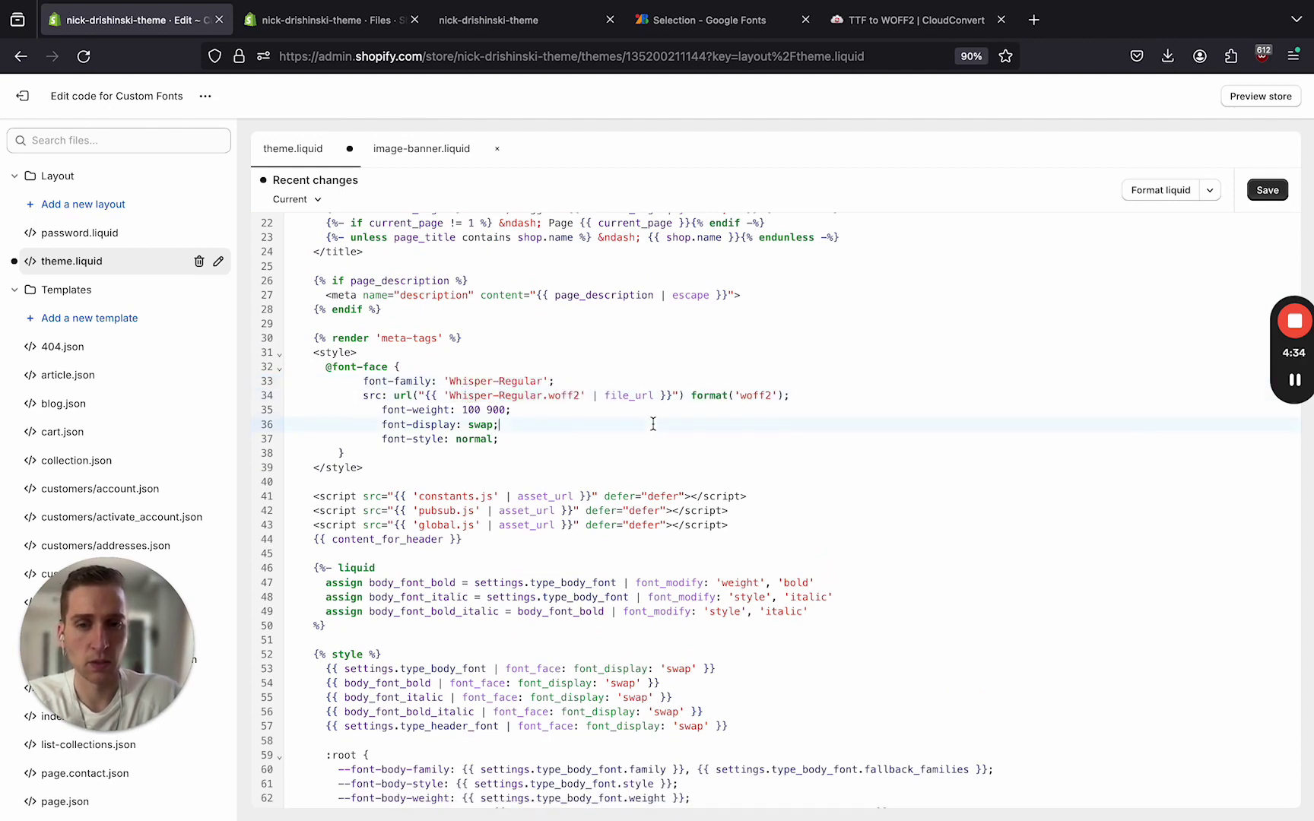
pyautogui.hotkey('ctrl', 's')
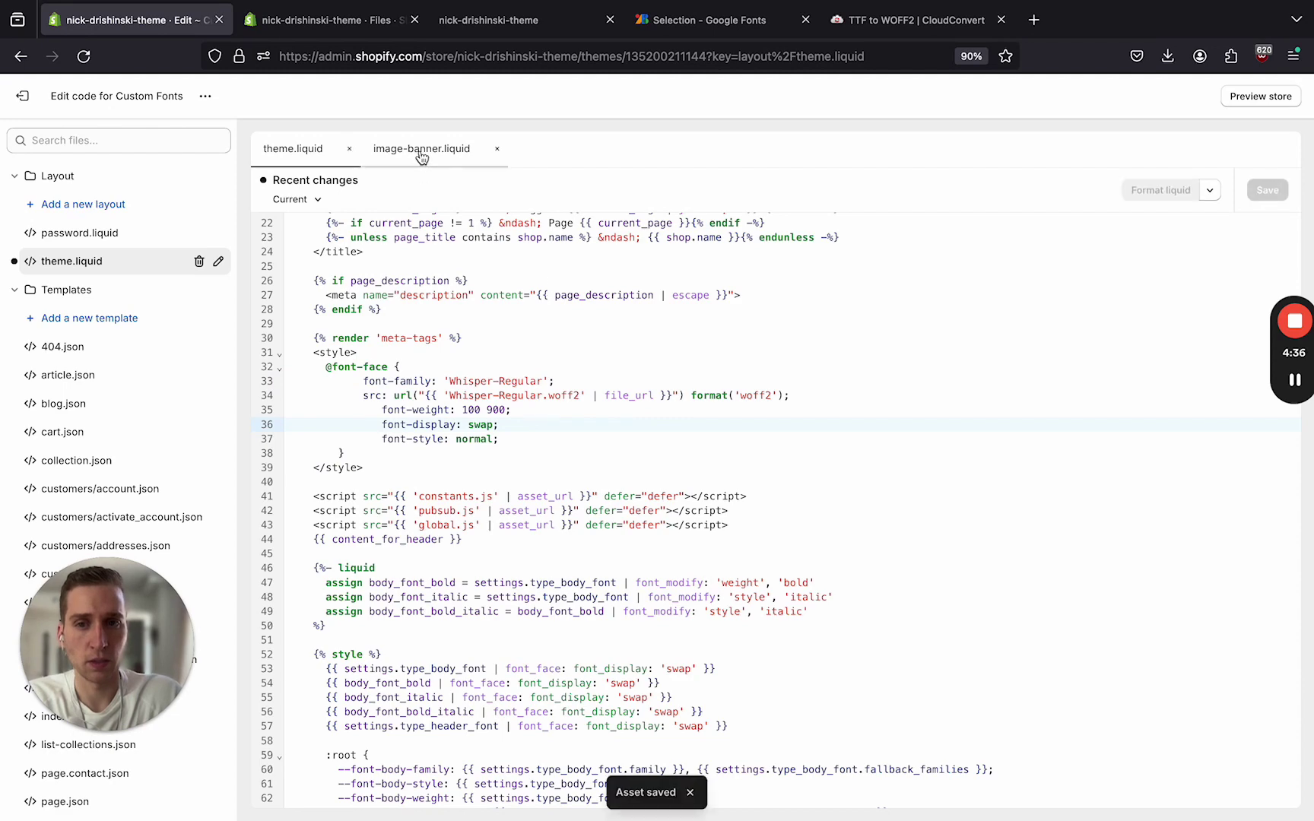
# Step: Change the heading font-family on line 115 of image-banner.liquid to Whisper-Regular and save
pyautogui.click(423, 152)
pyautogui.hotkey('ctrl', 'f')
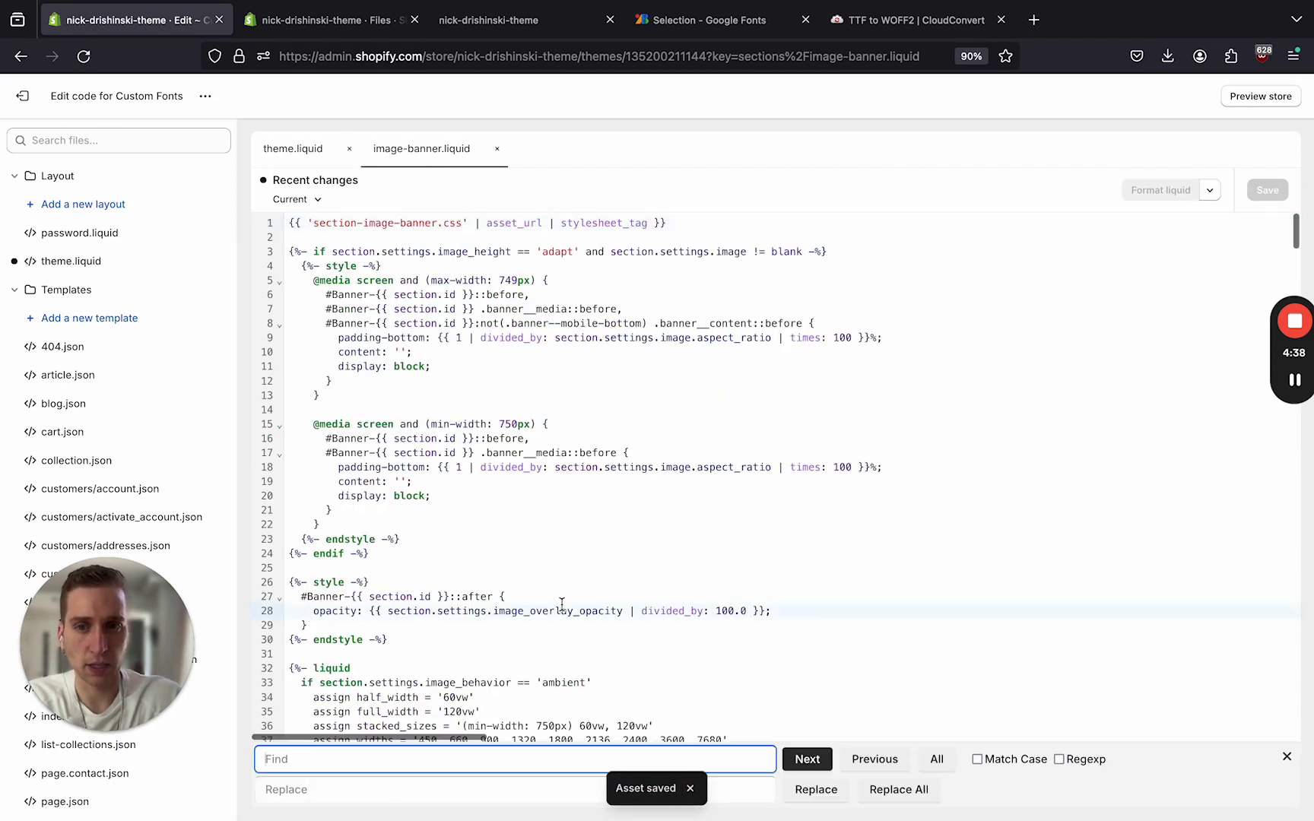
pyautogui.write('Whisper')
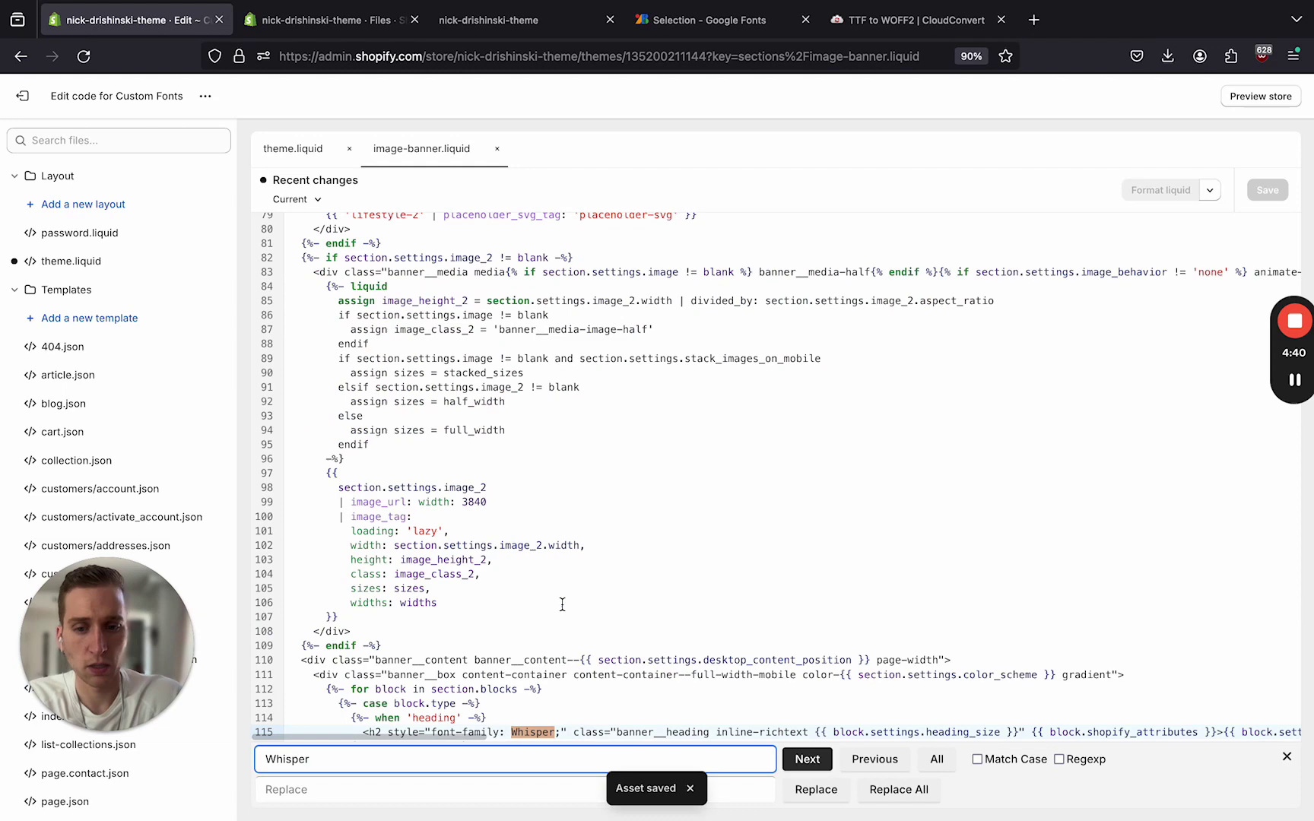
pyautogui.scroll(-3, 561, 604)
pyautogui.click(540, 567)
pyautogui.hotkey('ctrl', 'v')
pyautogui.press('Escape')
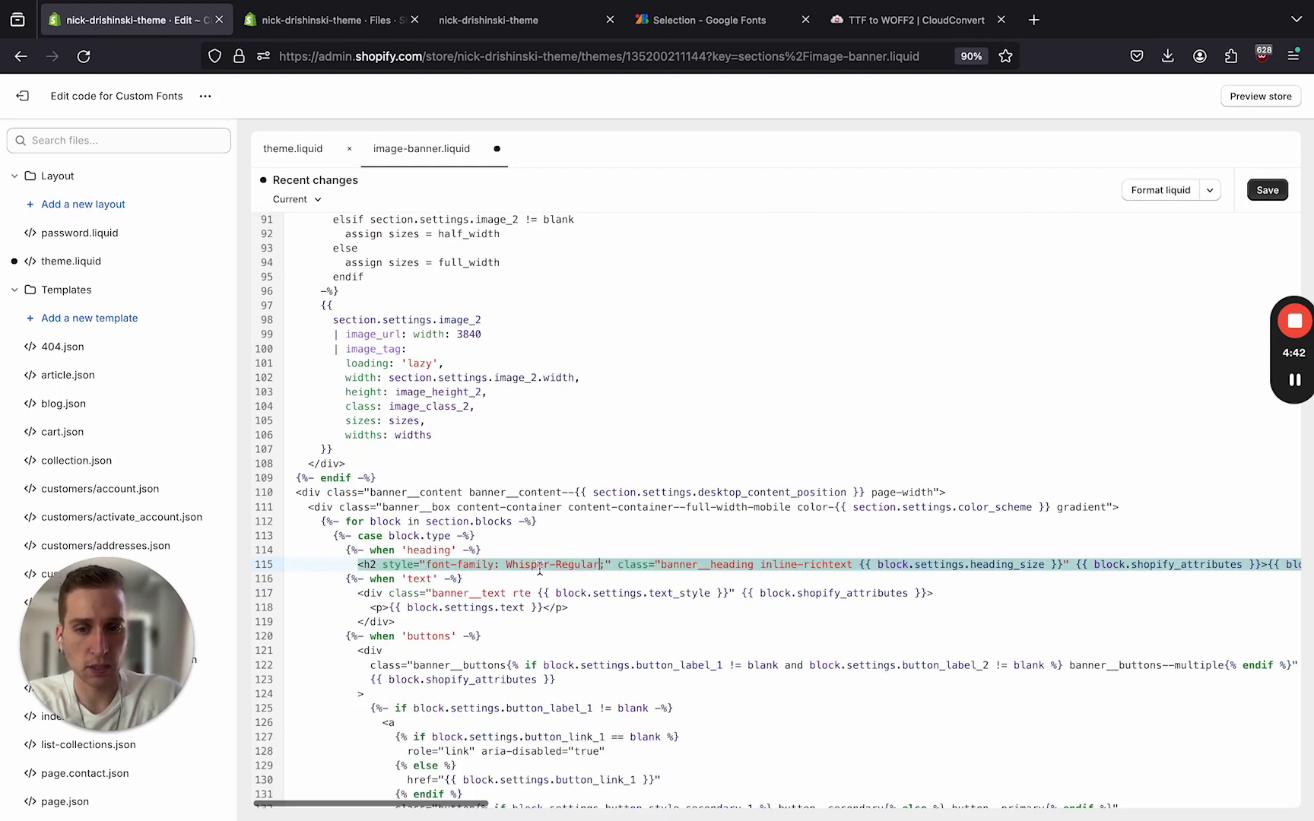
pyautogui.click(635, 538)
pyautogui.hotkey('ctrl', 's')
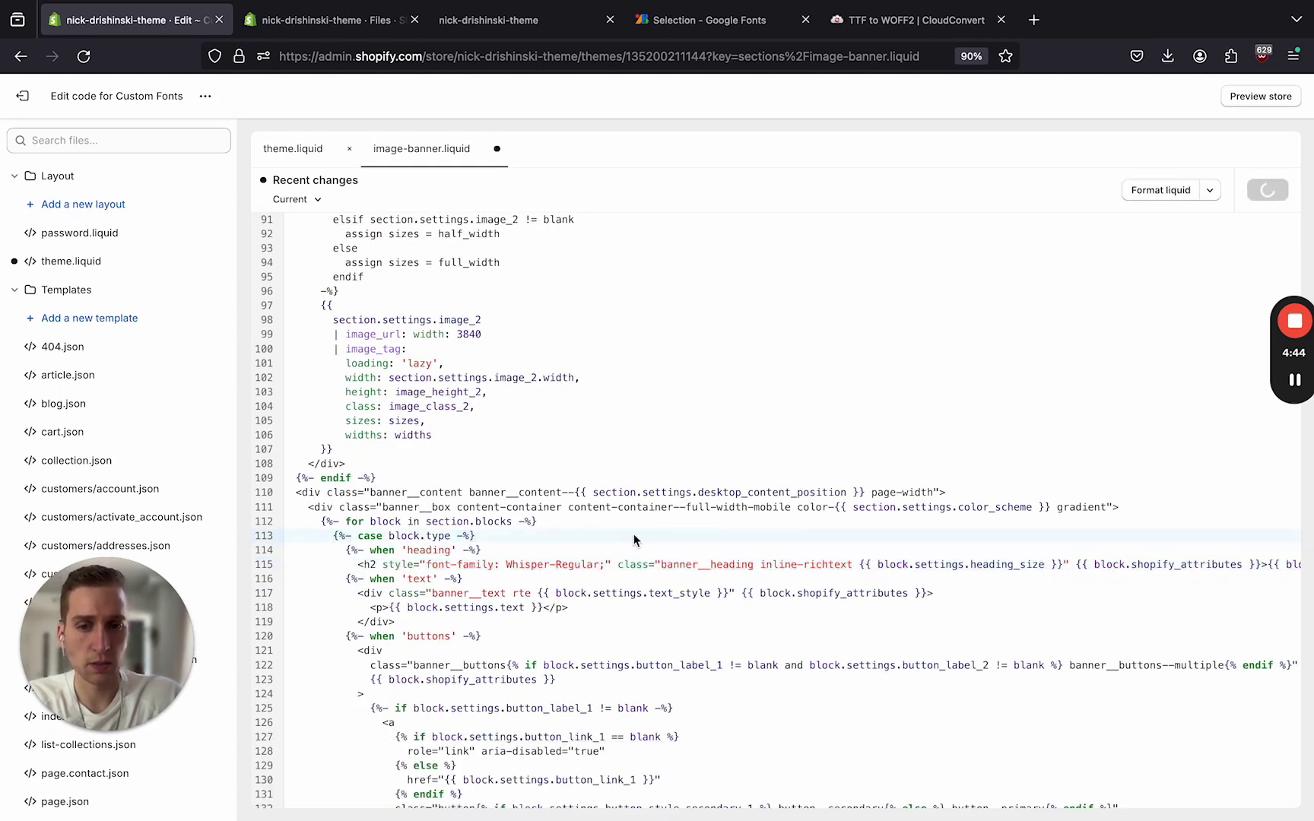
pyautogui.hotkey('ctrl', 'Tab')
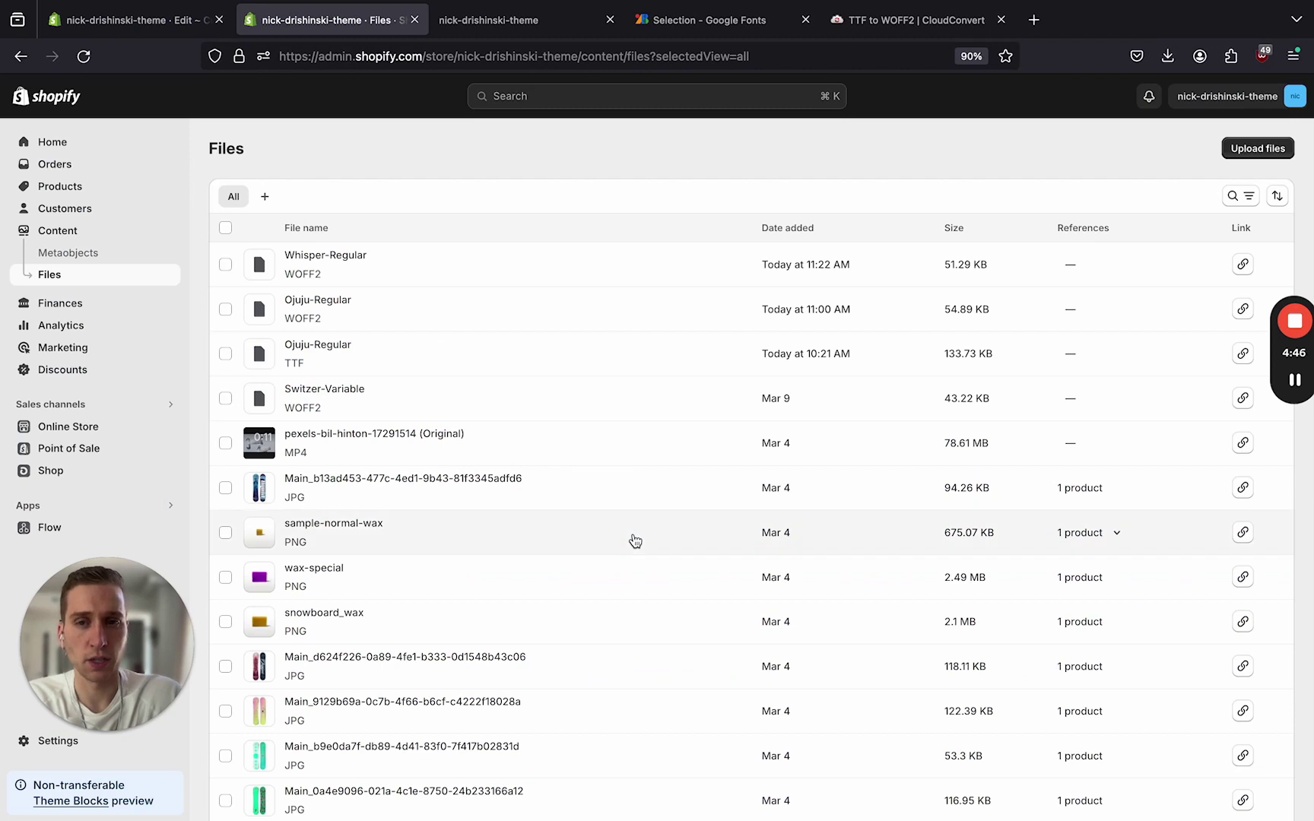
pyautogui.hotkey('ctrl', 'Tab')
# Step: Reload the storefront and highlight the 'Generated test data' heading to verify its Whisper script font
pyautogui.hotkey('ctrl', 'r')
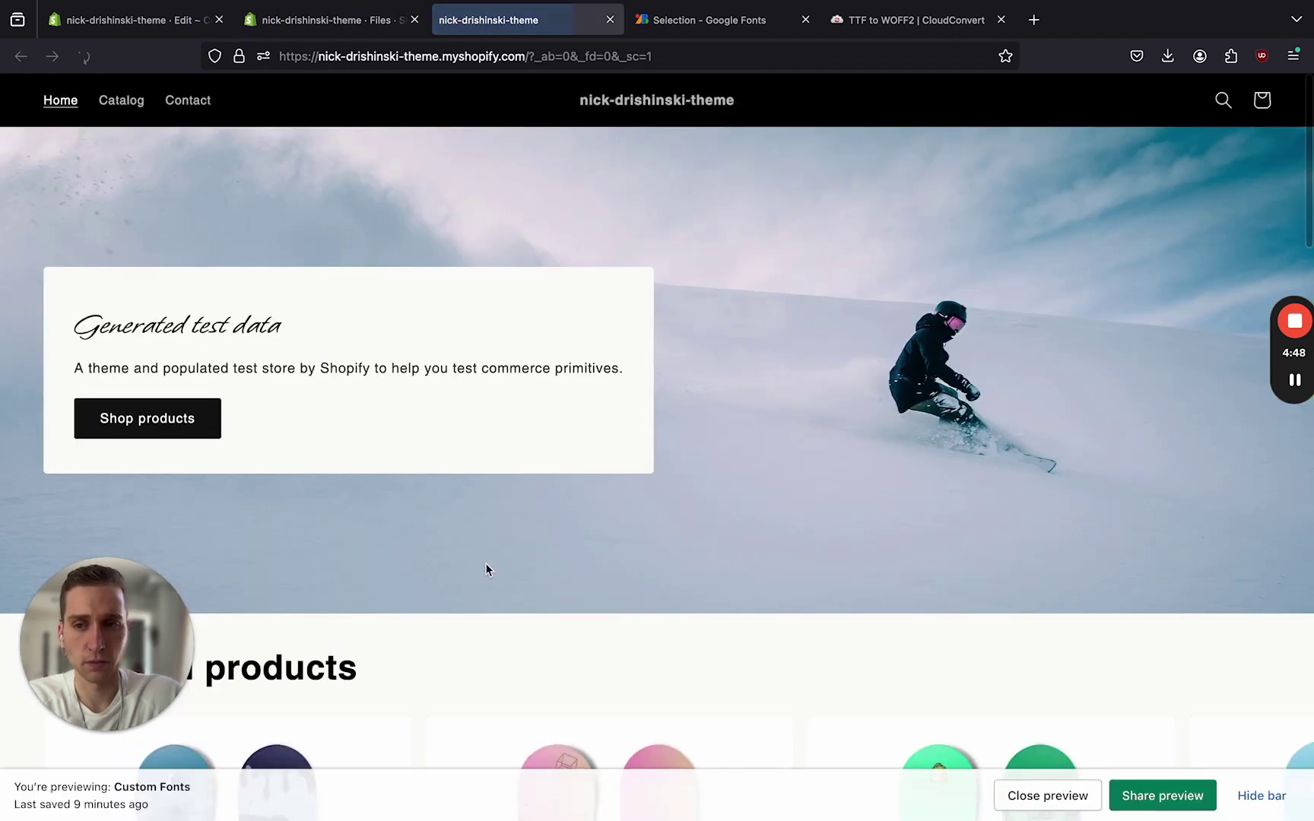
pyautogui.moveTo(293, 325); pyautogui.dragTo(74, 327)
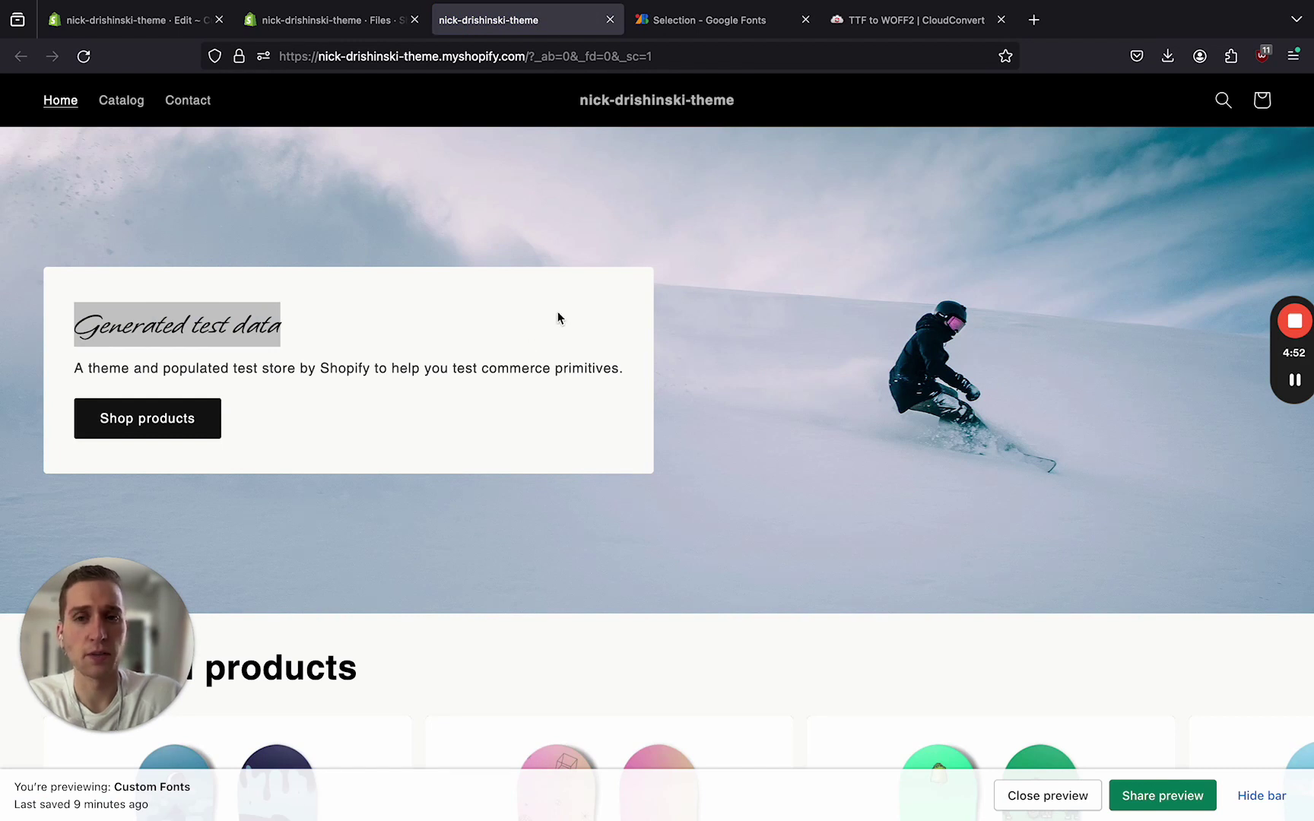